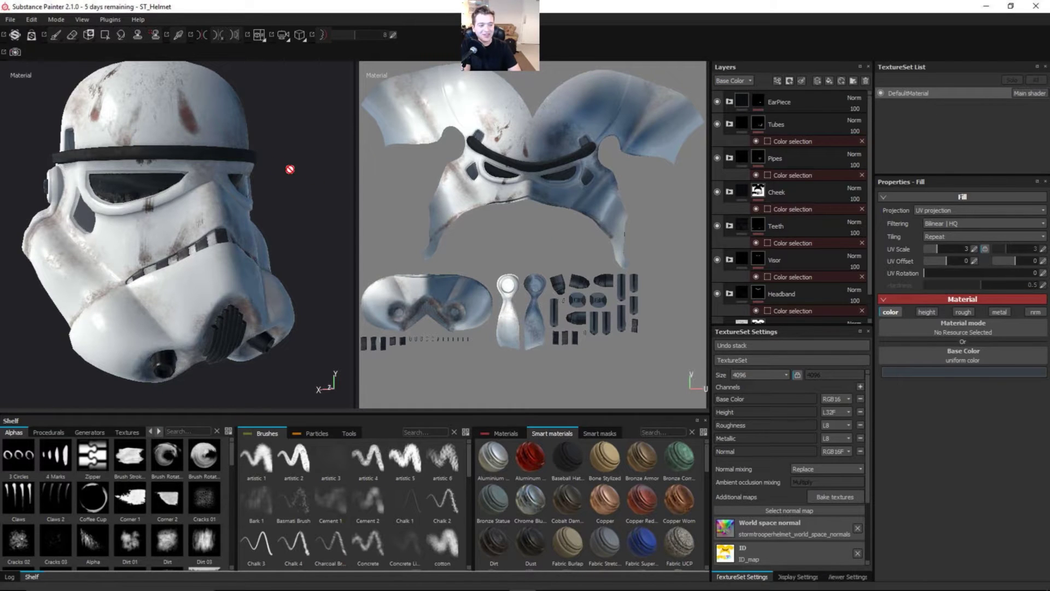
Inspect the weathered helmet from several sides, ending at the mouth grille and pipes on its underside
{"action": "left_click_drag", "start_coordinate": [290, 169], "coordinate": [199, 187], "text": "alt"}
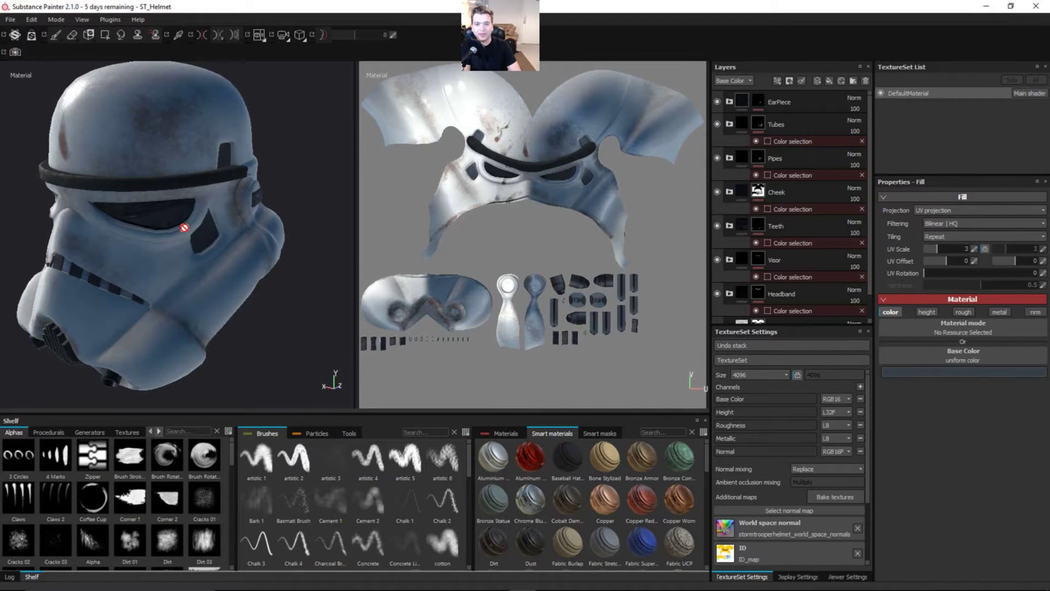
{"action": "left_click_drag", "start_coordinate": [184, 228], "coordinate": [267, 176], "text": "alt"}
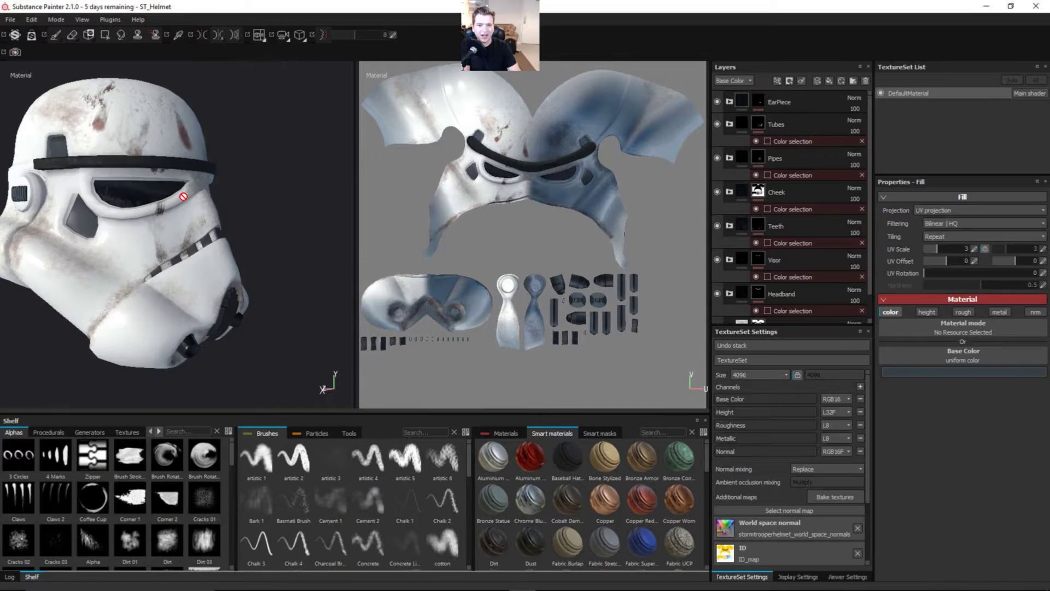
{"action": "left_click_drag", "start_coordinate": [183, 196], "coordinate": [225, 194], "text": "alt"}
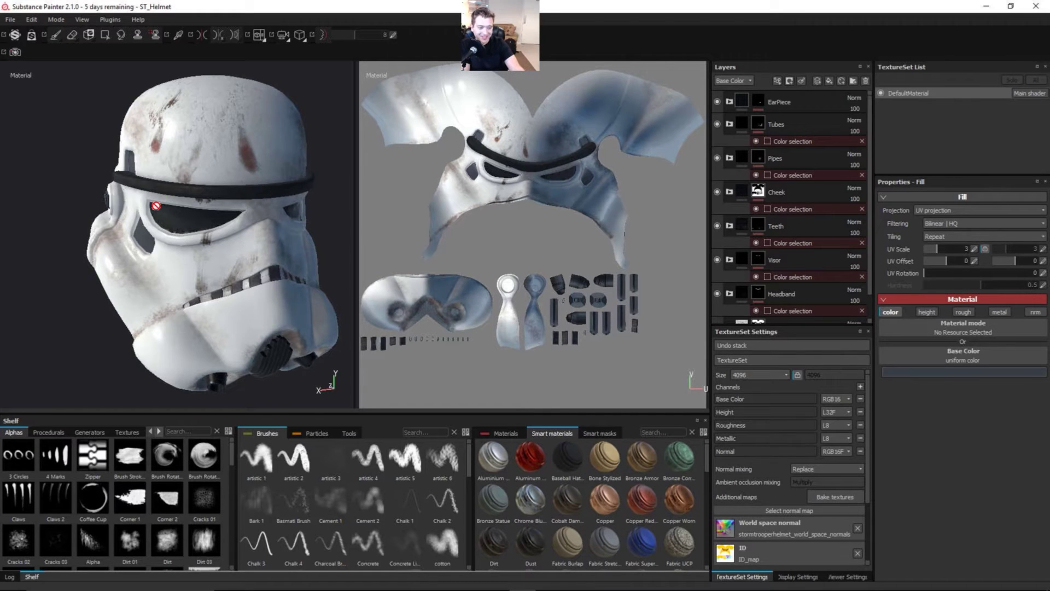
{"action": "right_click_drag", "start_coordinate": [157, 206], "coordinate": [260, 186], "text": "alt"}
{"action": "left_click_drag", "start_coordinate": [197, 218], "coordinate": [250, 215], "text": "alt"}
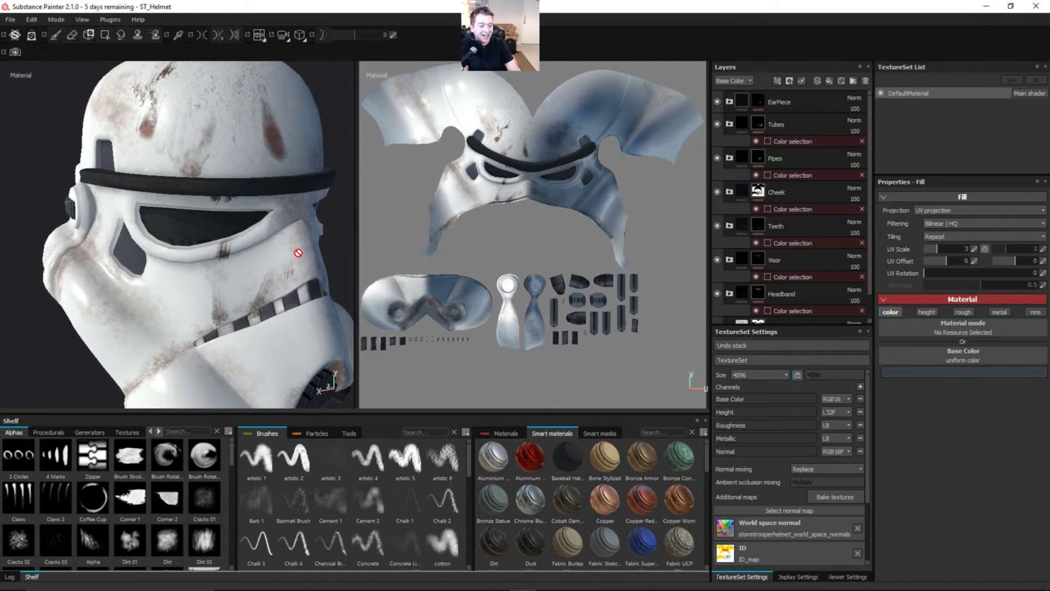
{"action": "middle_click_drag", "start_coordinate": [261, 250], "coordinate": [149, 151], "text": "alt"}
{"action": "left_click_drag", "start_coordinate": [273, 259], "coordinate": [238, 263], "text": "alt"}
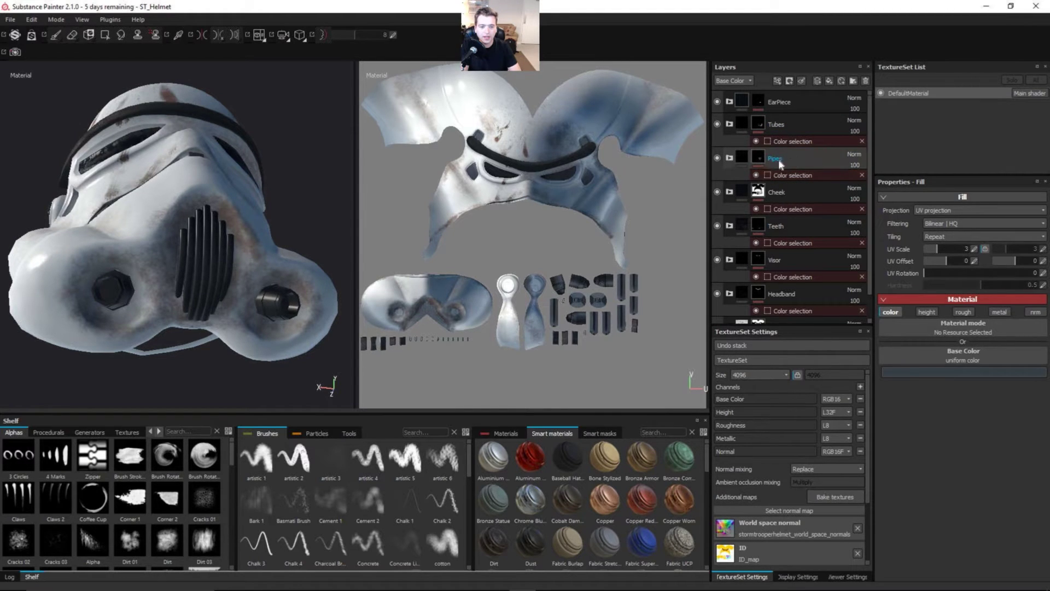
Add a fill layer above BaseColorPipes in the Pipes folder and disable its height and normal channels
{"action": "left_click", "coordinate": [730, 157]}
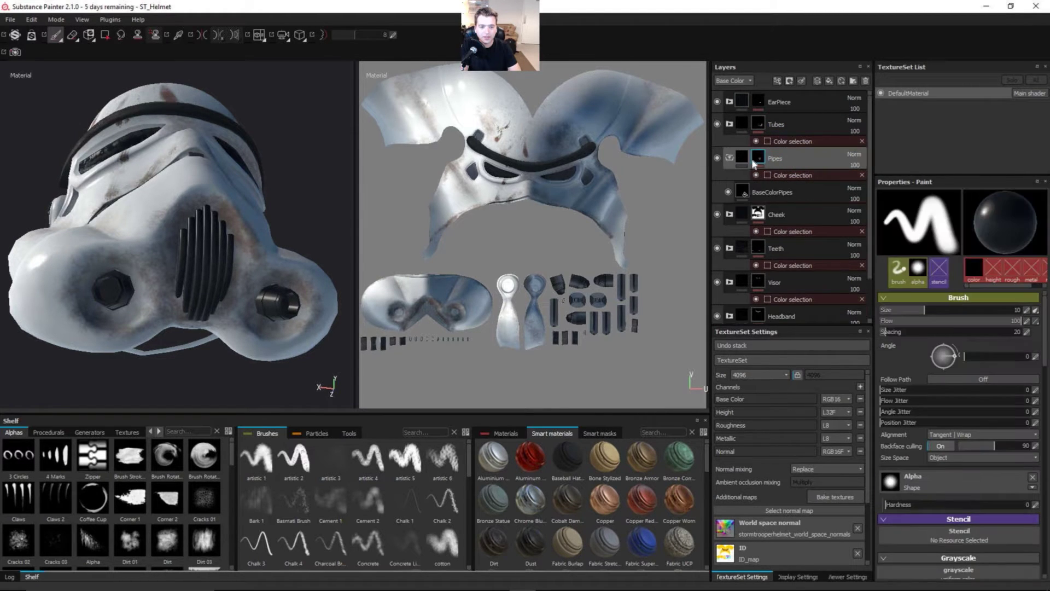
{"action": "left_click", "coordinate": [800, 191]}
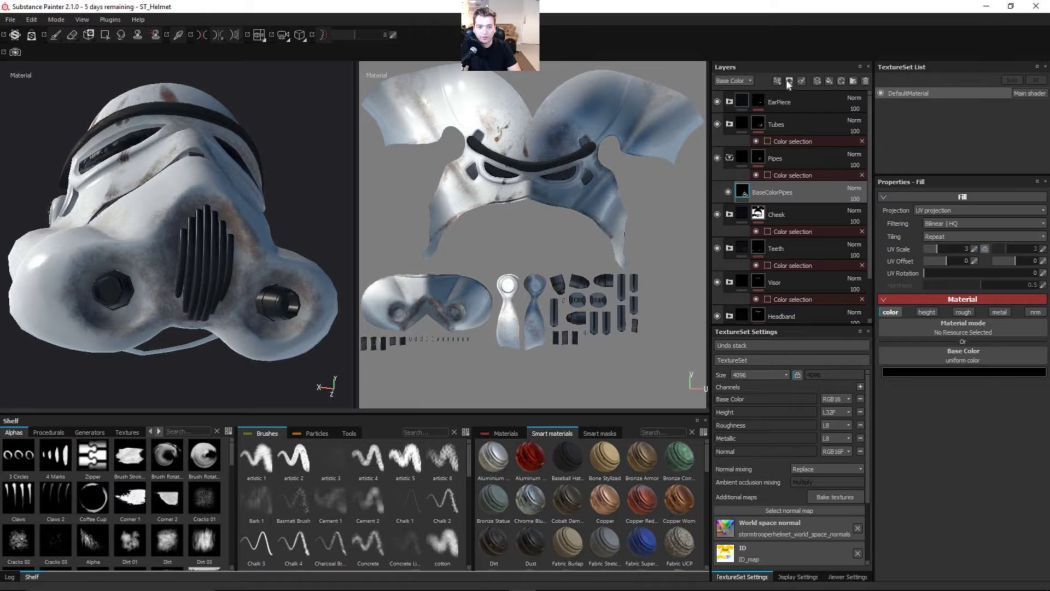
{"action": "left_click", "coordinate": [830, 81]}
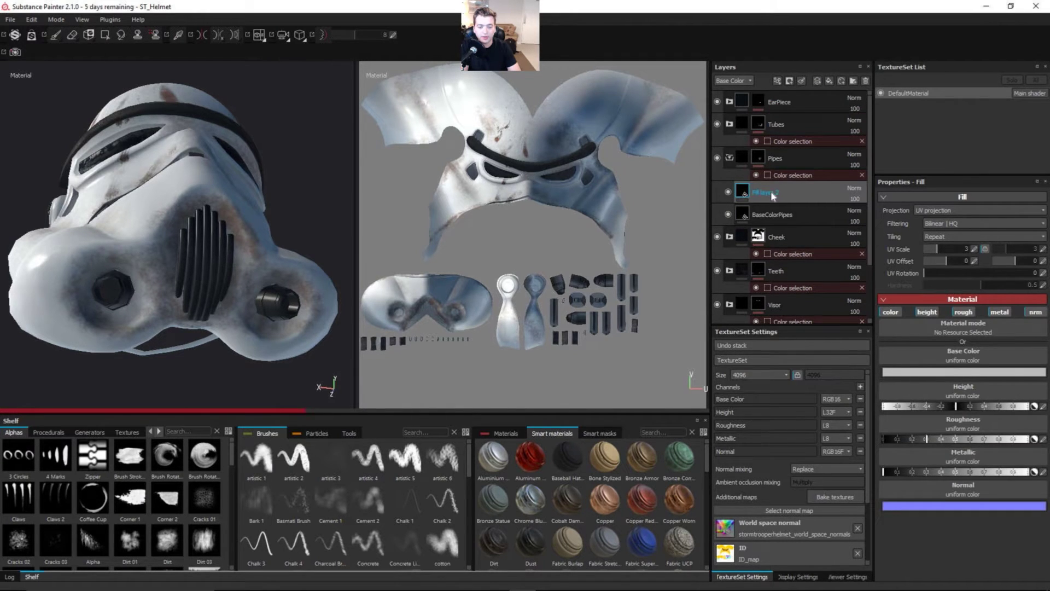
{"action": "key", "text": "Return"}
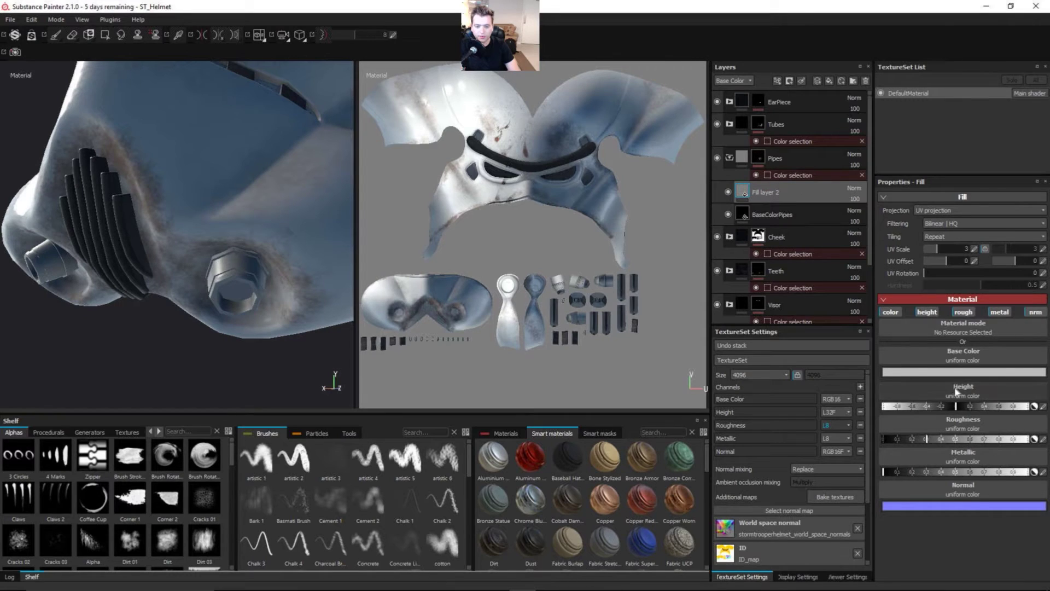
{"action": "left_click", "coordinate": [927, 312]}
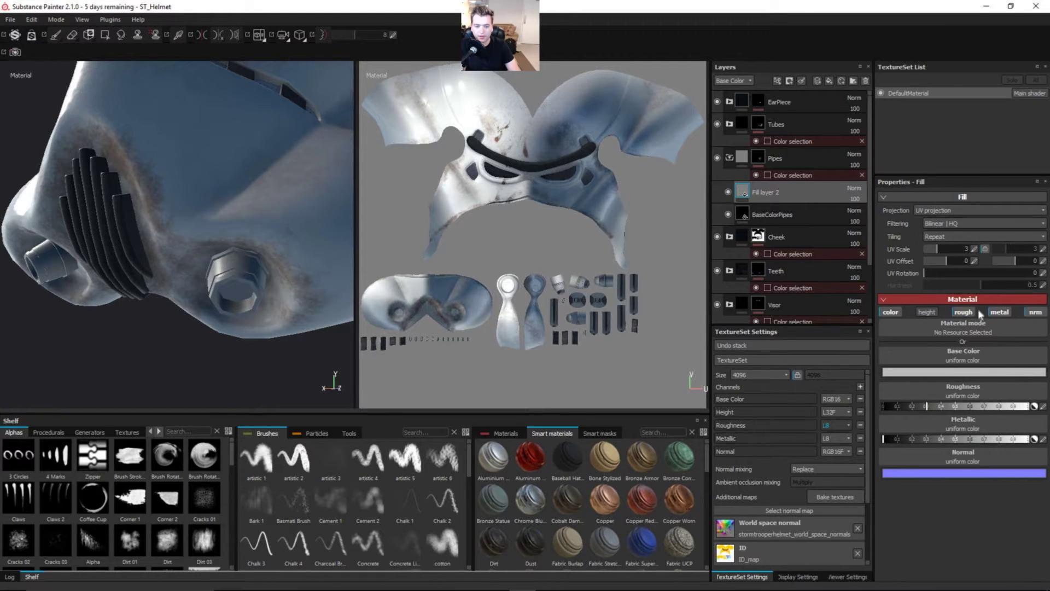
{"action": "left_click", "coordinate": [1035, 312]}
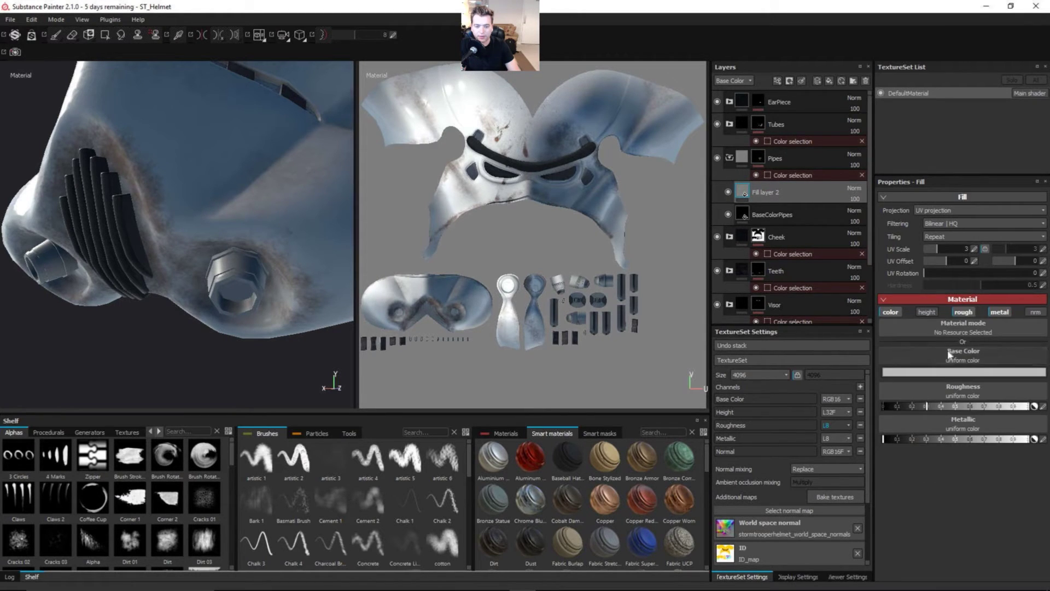
Give the new pipes fill layer a near-black base color of 0.021, full metallic and a roughness of about 0.15
{"action": "left_click", "coordinate": [951, 376]}
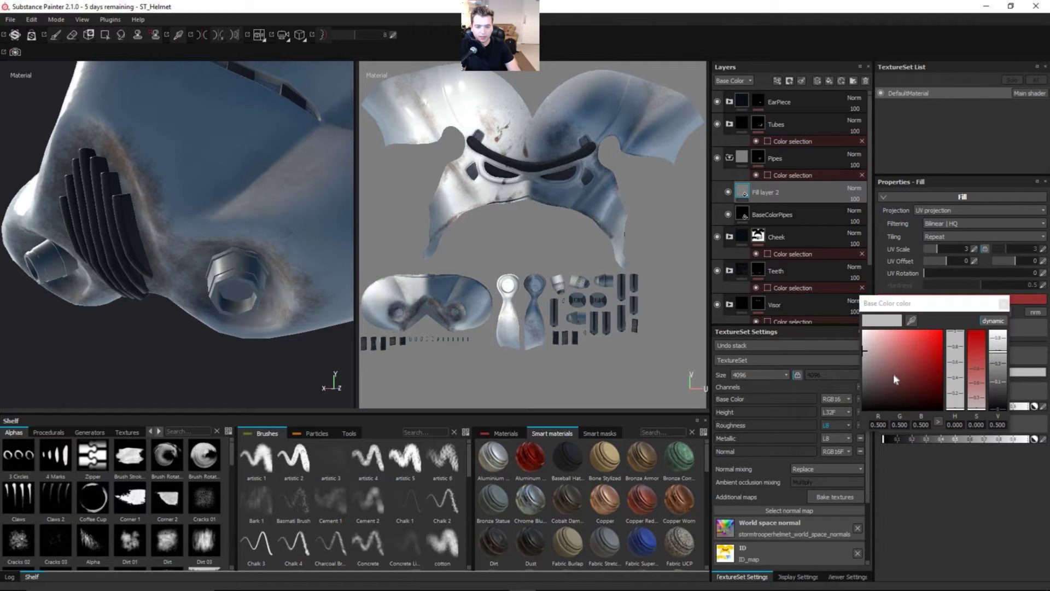
{"action": "left_click", "coordinate": [864, 396]}
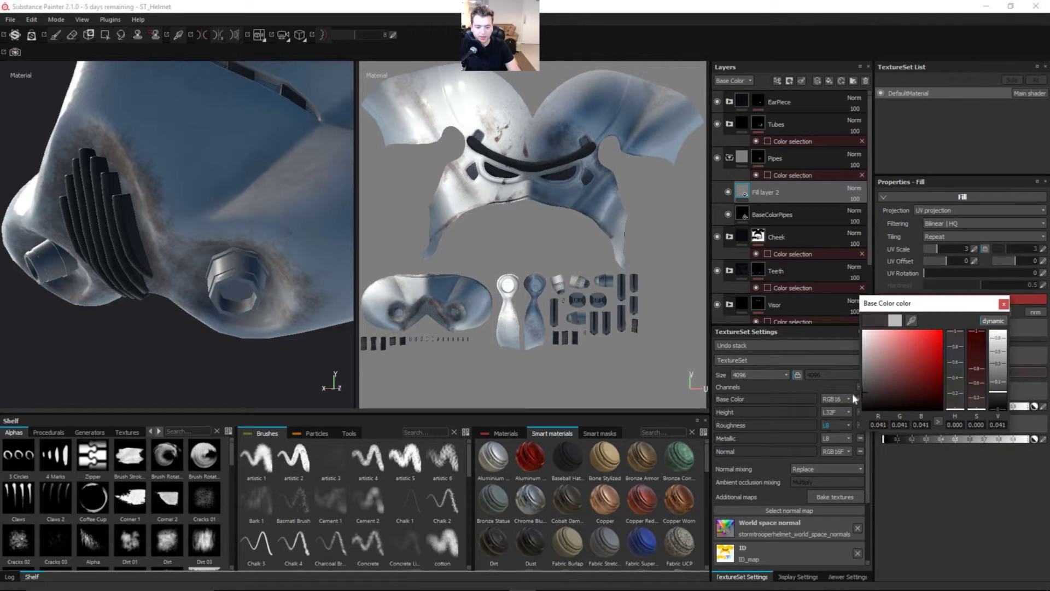
{"action": "left_click", "coordinate": [1003, 304]}
{"action": "left_click_drag", "start_coordinate": [989, 438], "coordinate": [1030, 439]}
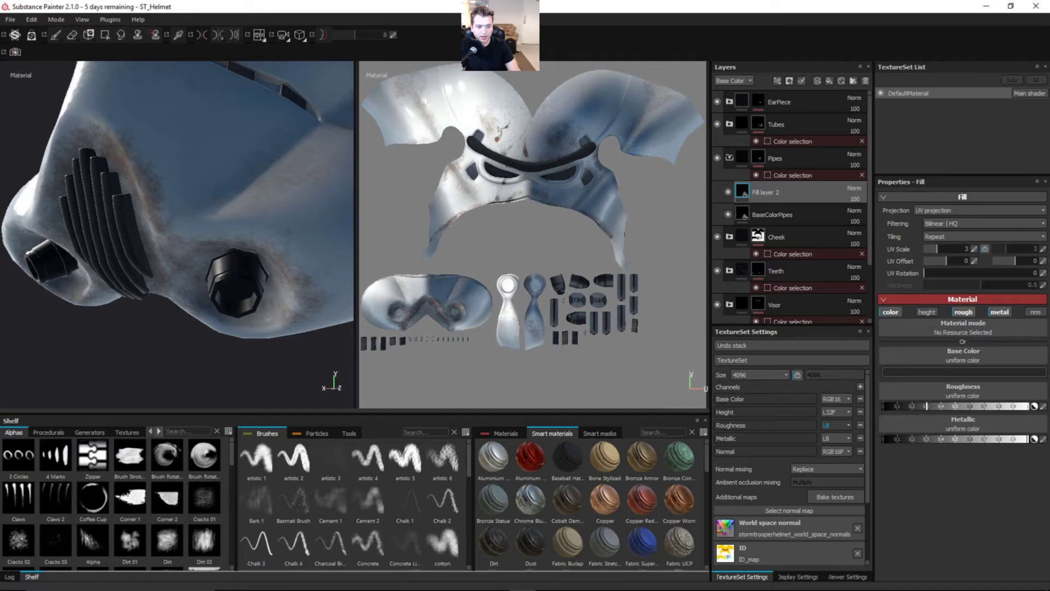
{"action": "left_click_drag", "start_coordinate": [929, 432], "coordinate": [878, 430]}
{"action": "left_click_drag", "start_coordinate": [927, 406], "coordinate": [903, 411]}
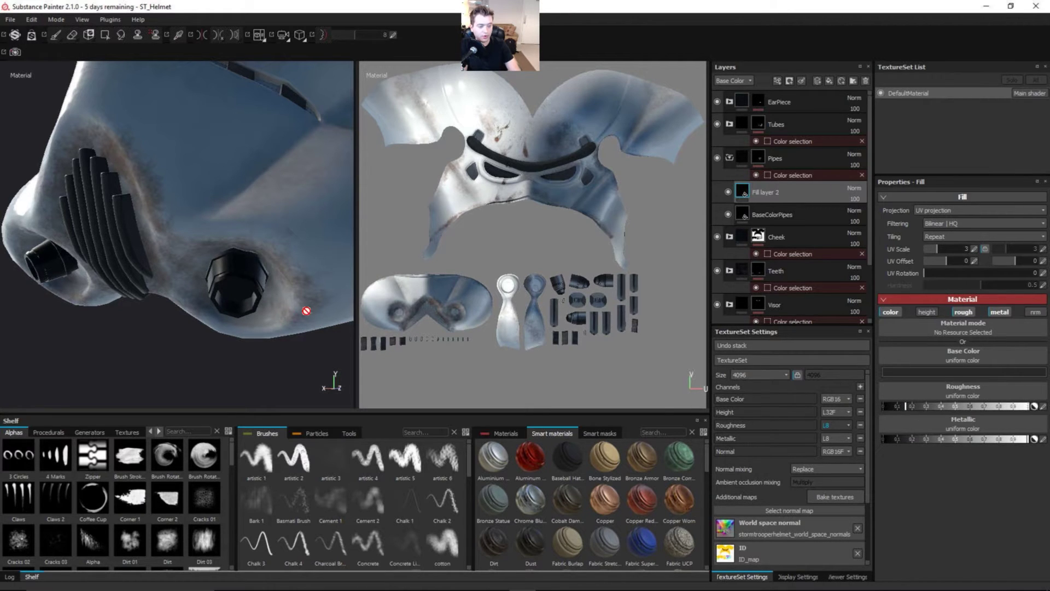
Compare the pipe's look by lowering the fill layer's metallic to zero and raising it back to the maximum
{"action": "mouse_move", "coordinate": [223, 304]}
{"action": "left_mouse_down", "text": "alt"}
{"action": "mouse_move", "coordinate": [310, 285]}
{"action": "mouse_move", "coordinate": [232, 335]}
{"action": "left_mouse_up", "text": "alt"}
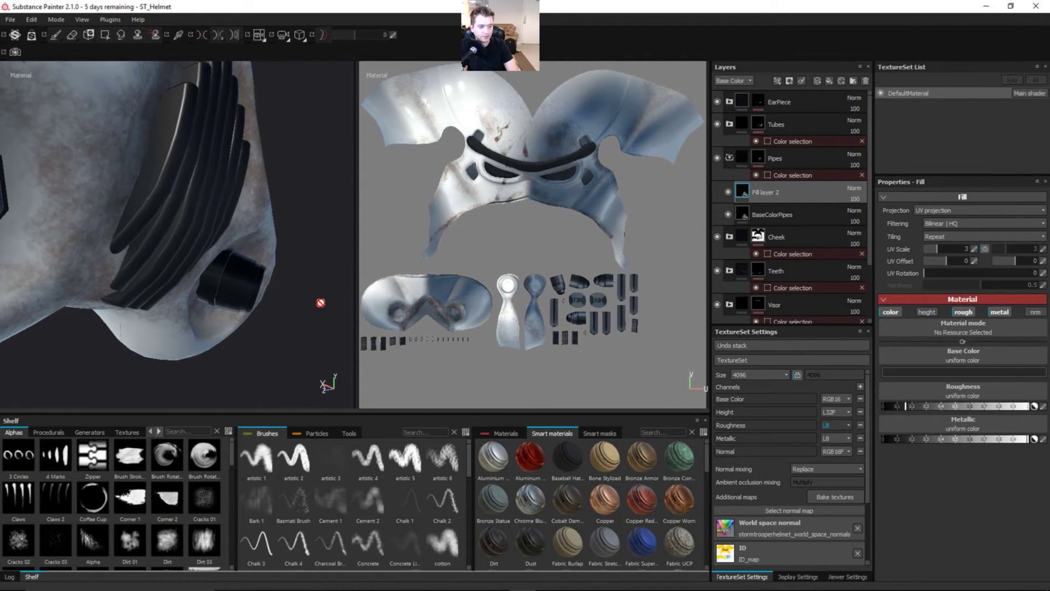
{"action": "left_click_drag", "start_coordinate": [331, 313], "coordinate": [398, 329], "text": "alt"}
{"action": "left_click_drag", "start_coordinate": [266, 289], "coordinate": [226, 305], "text": "alt"}
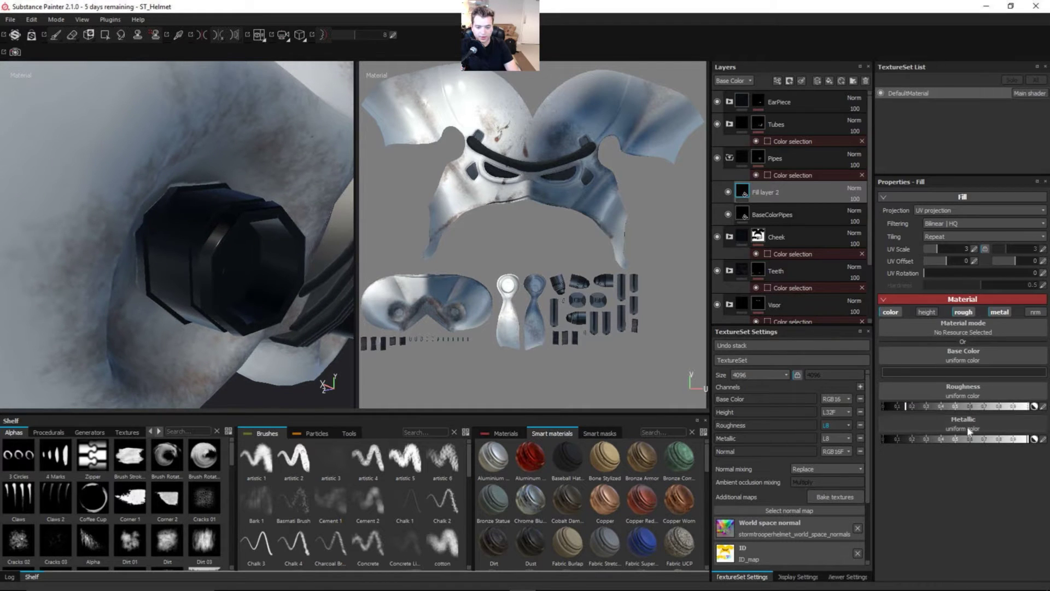
{"action": "left_click_drag", "start_coordinate": [940, 441], "coordinate": [880, 438]}
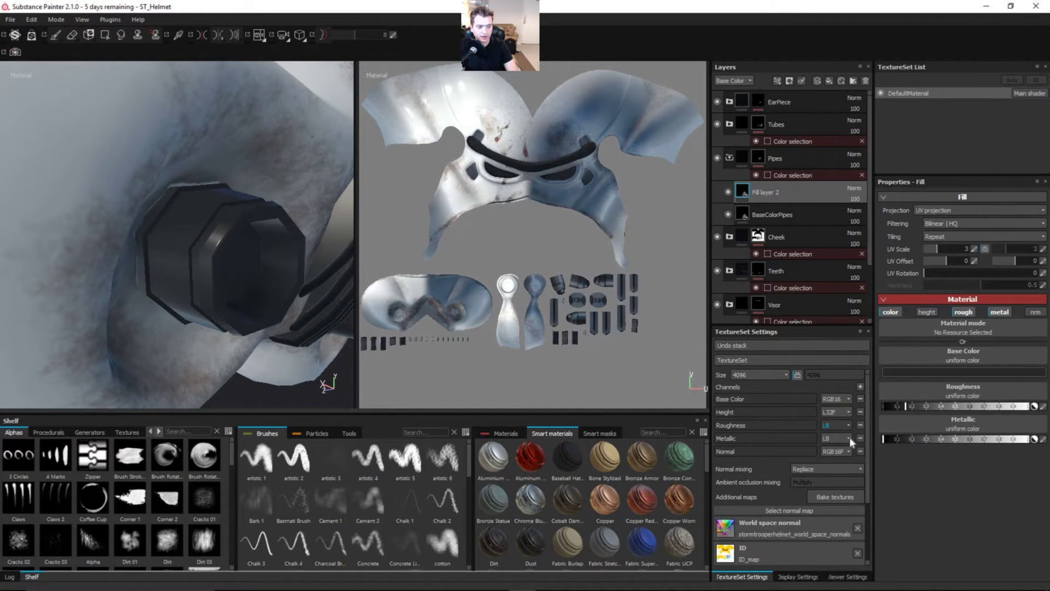
{"action": "left_click", "coordinate": [957, 439]}
{"action": "left_click", "coordinate": [1021, 438]}
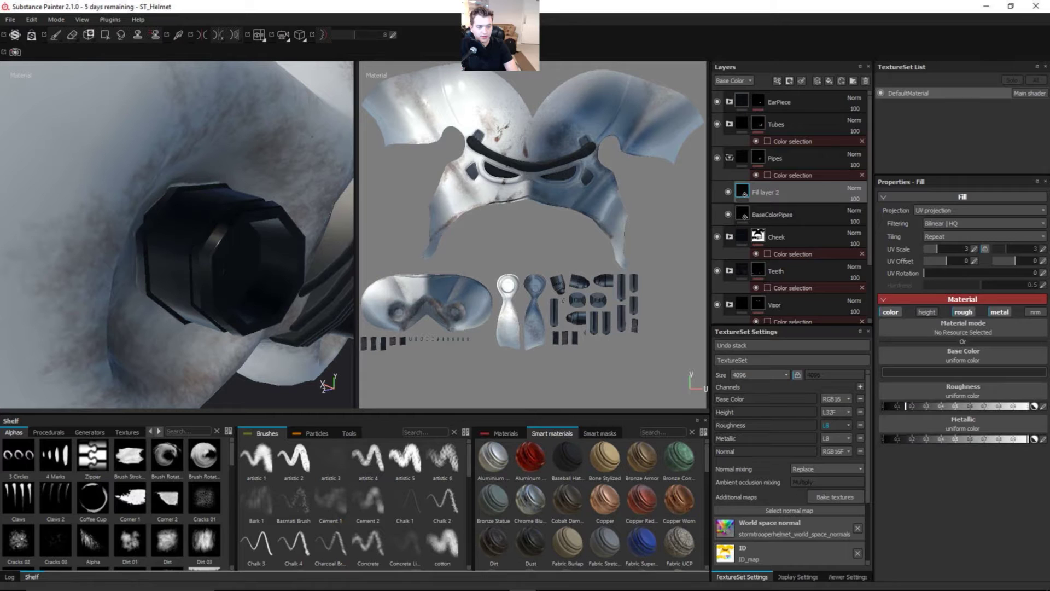
{"action": "left_click_drag", "start_coordinate": [247, 264], "coordinate": [286, 293], "text": "alt"}
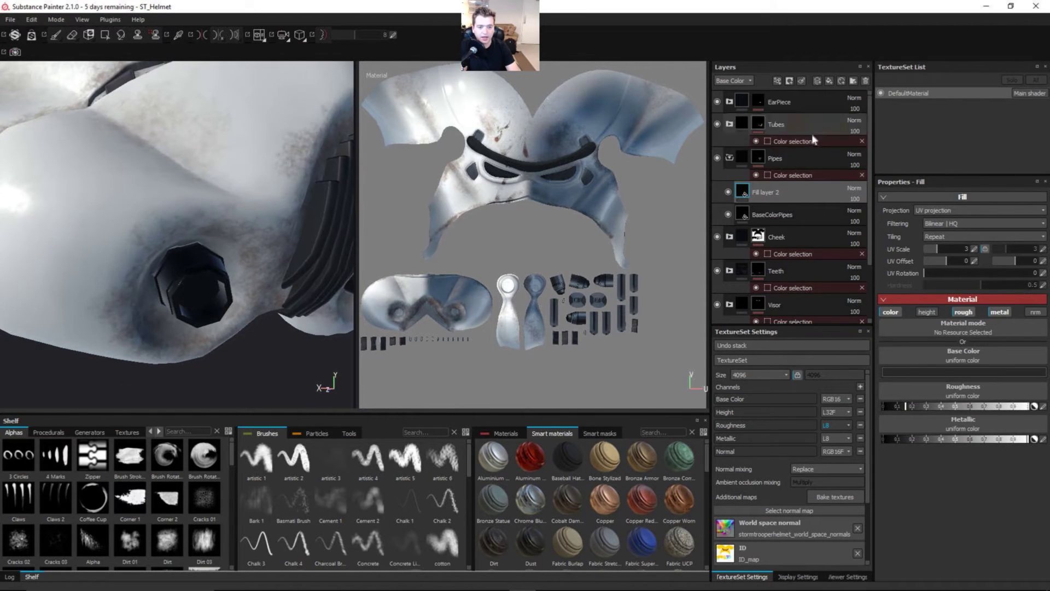
Add an MG Metal Edge Wear generator to the pipes fill layer, affecting only the color and roughness channels
{"action": "double_click", "coordinate": [766, 192]}
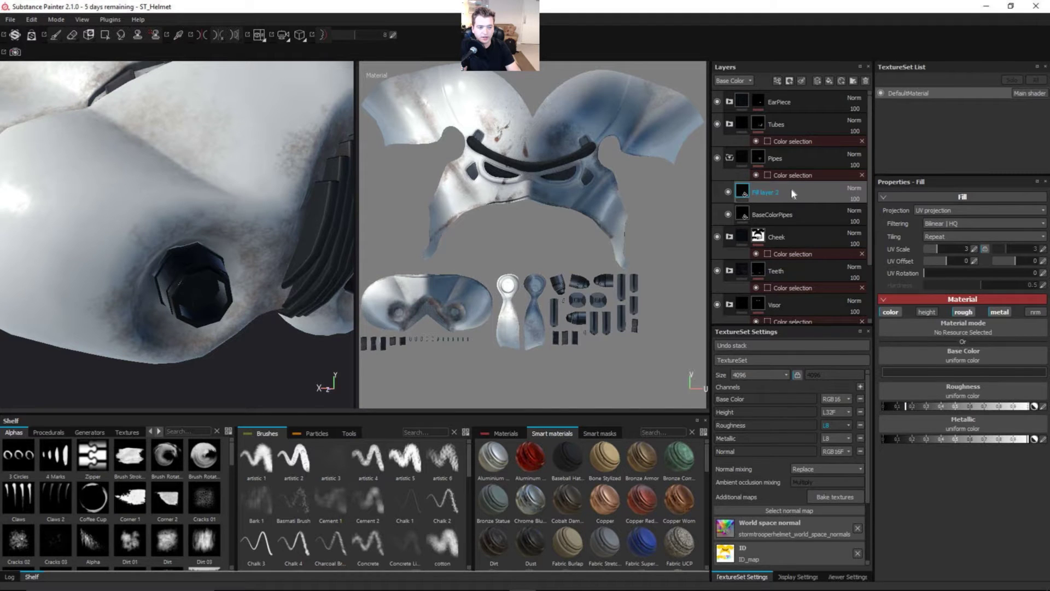
{"action": "right_click", "coordinate": [791, 193]}
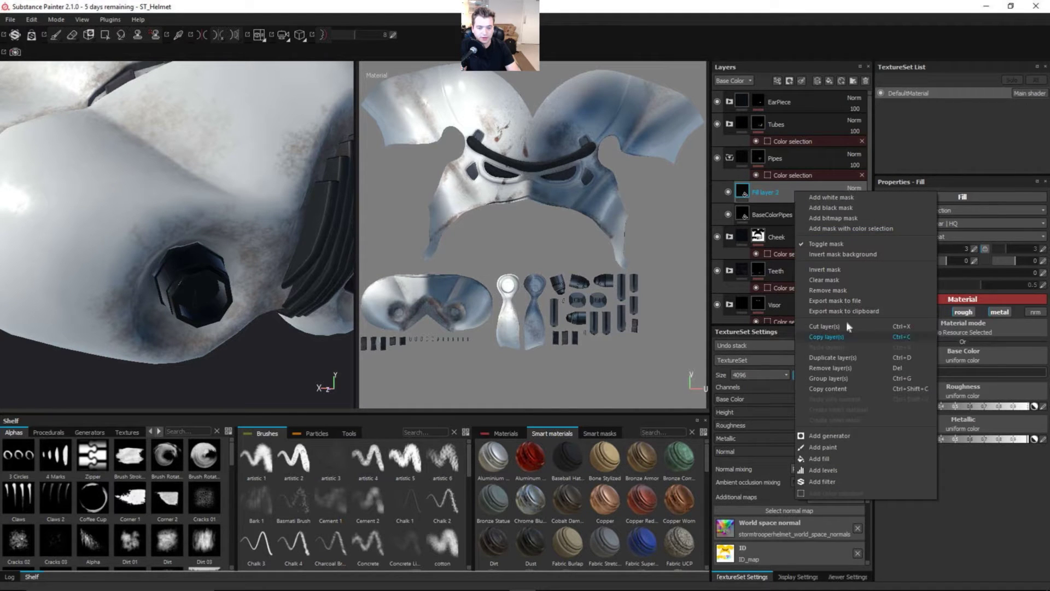
{"action": "left_click", "coordinate": [864, 438]}
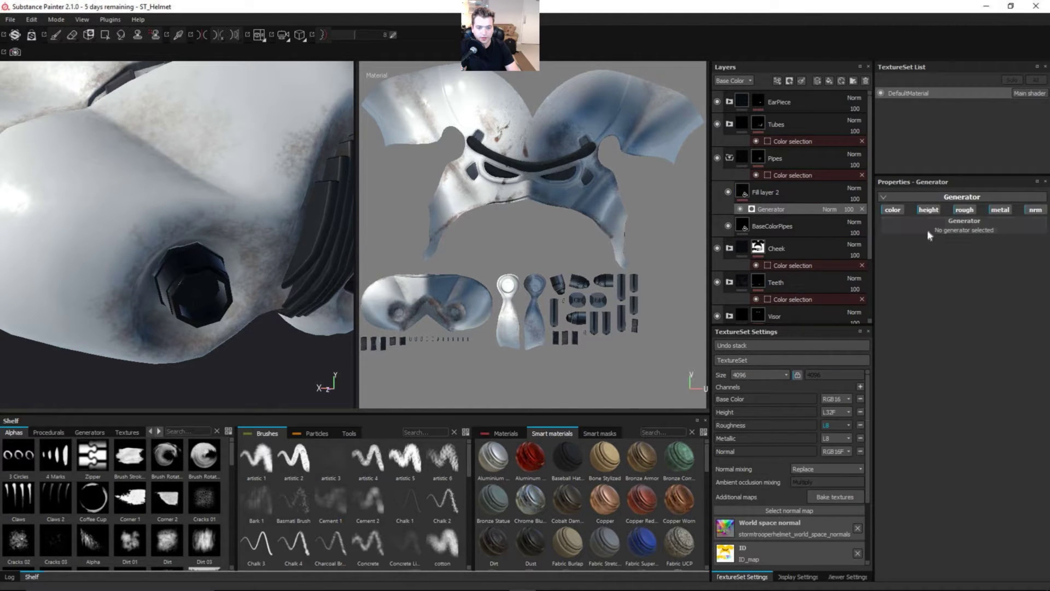
{"action": "left_click", "coordinate": [928, 210]}
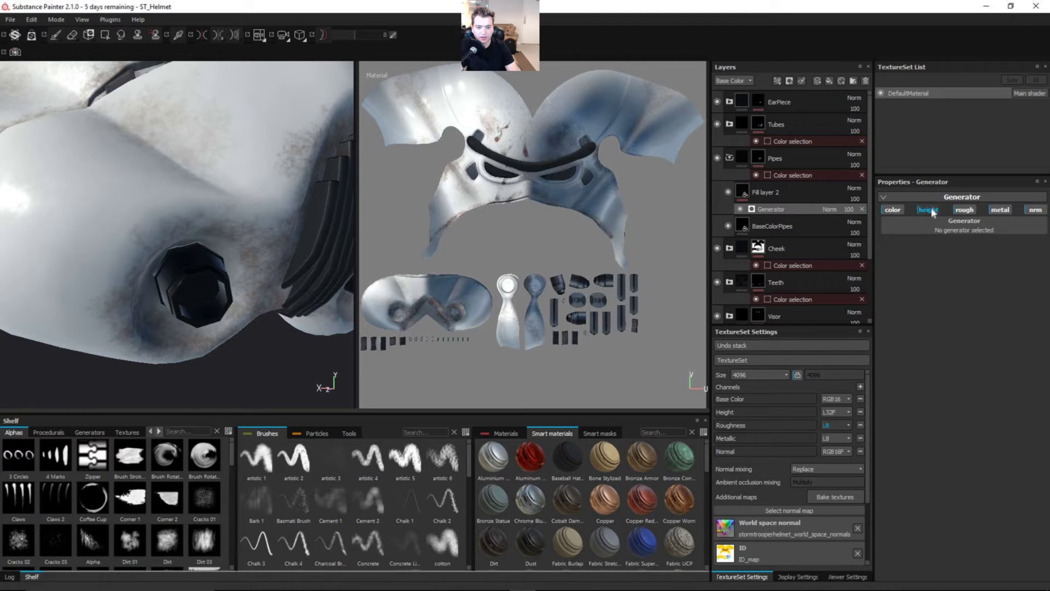
{"action": "left_click", "coordinate": [1002, 209]}
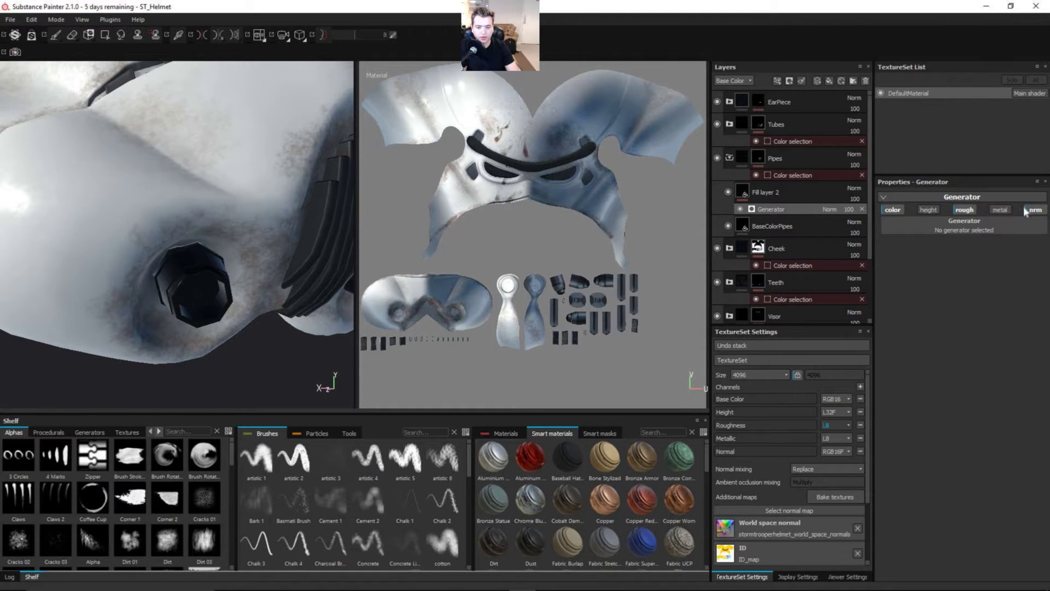
{"action": "left_click", "coordinate": [953, 226]}
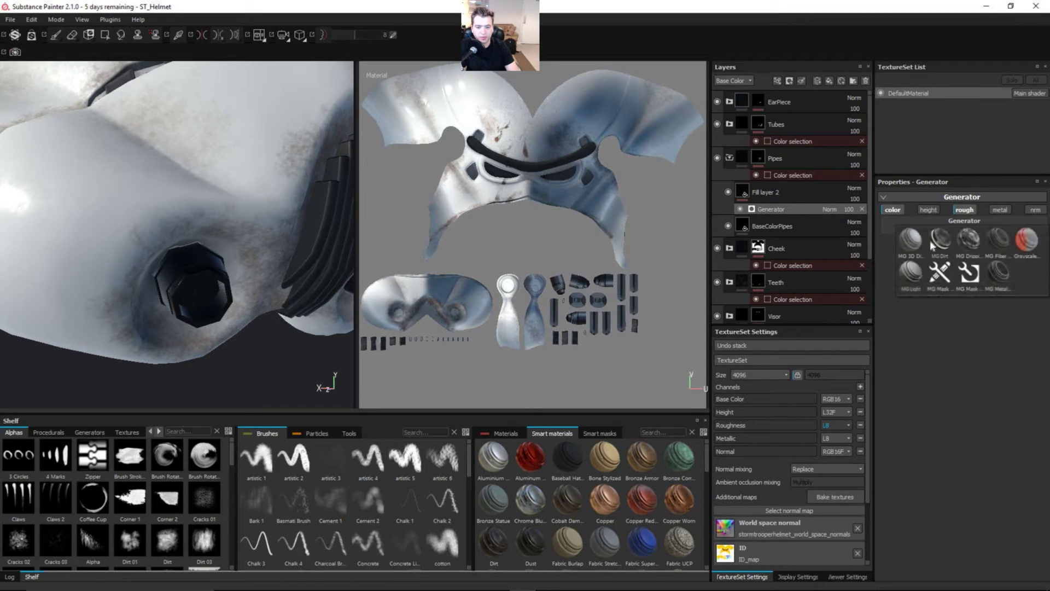
{"action": "left_click", "coordinate": [999, 271]}
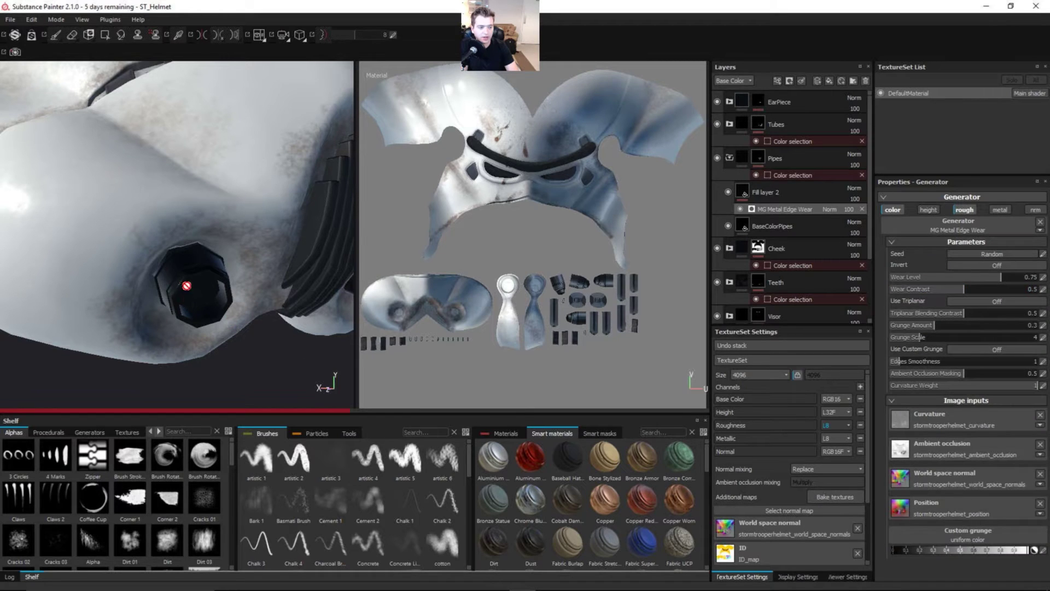
Set the edge wear generator's Wear Level to 0.52, Grunge Amount to 0.51 and Grunge Scale to 16
{"action": "left_click_drag", "start_coordinate": [186, 285], "coordinate": [296, 280], "text": "alt"}
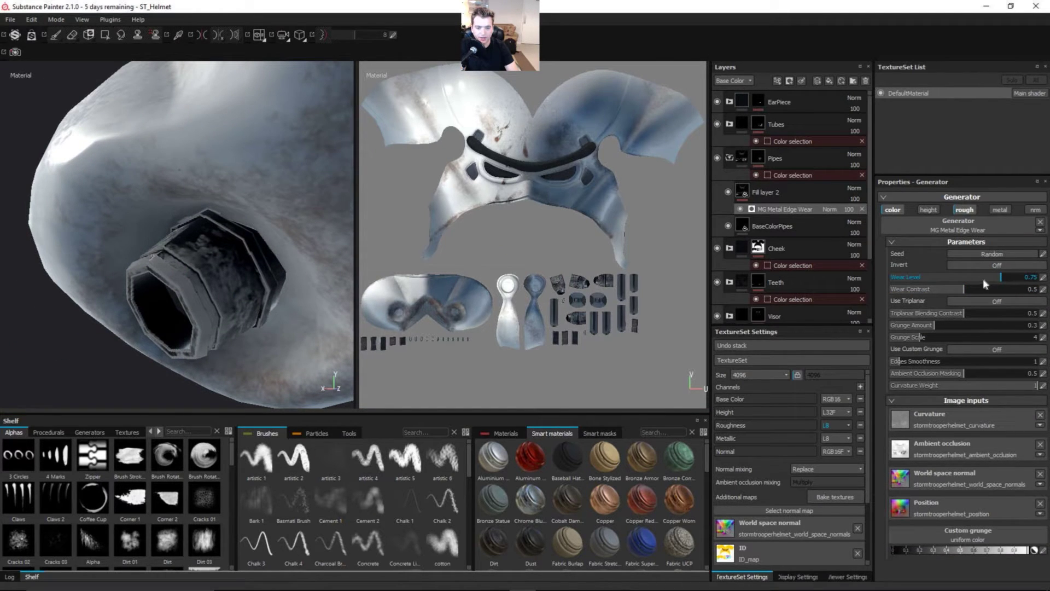
{"action": "left_click_drag", "start_coordinate": [983, 277], "coordinate": [971, 283]}
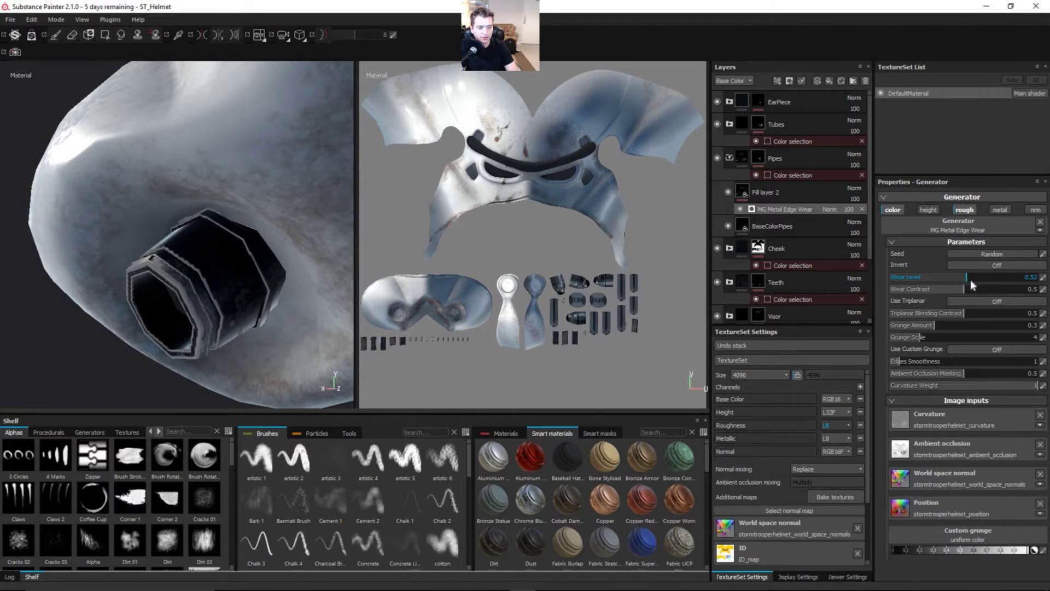
{"action": "left_click_drag", "start_coordinate": [176, 301], "coordinate": [170, 329], "text": "alt"}
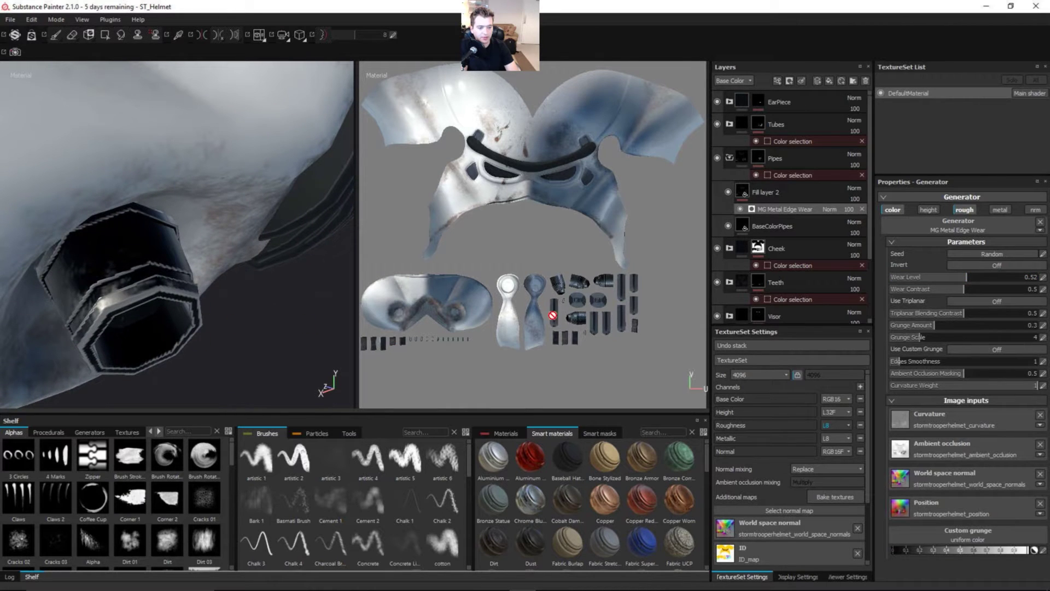
{"action": "left_click_drag", "start_coordinate": [276, 344], "coordinate": [282, 279], "text": "alt"}
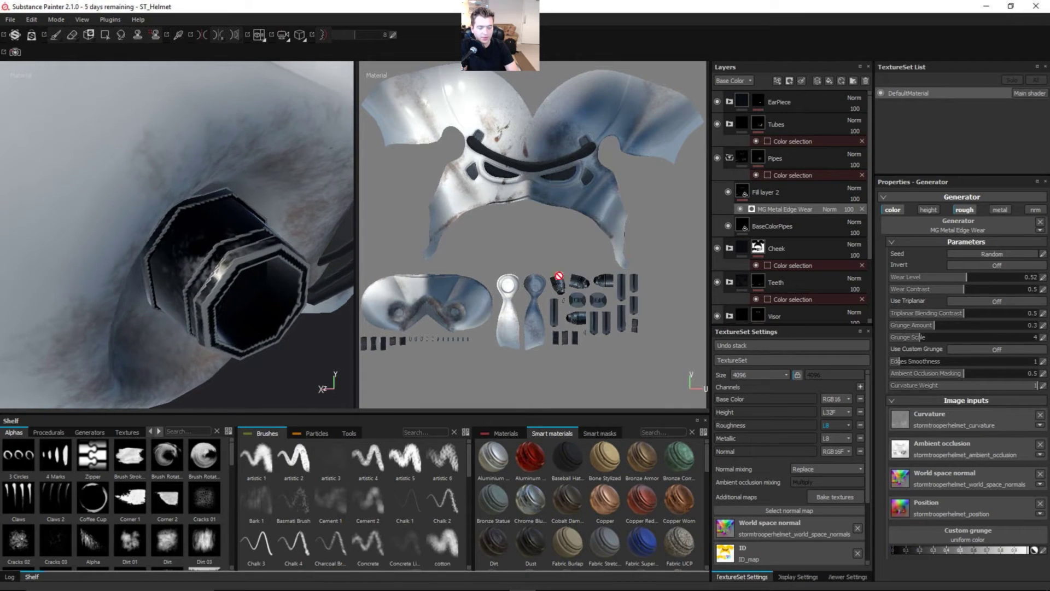
{"action": "left_click", "coordinate": [966, 326]}
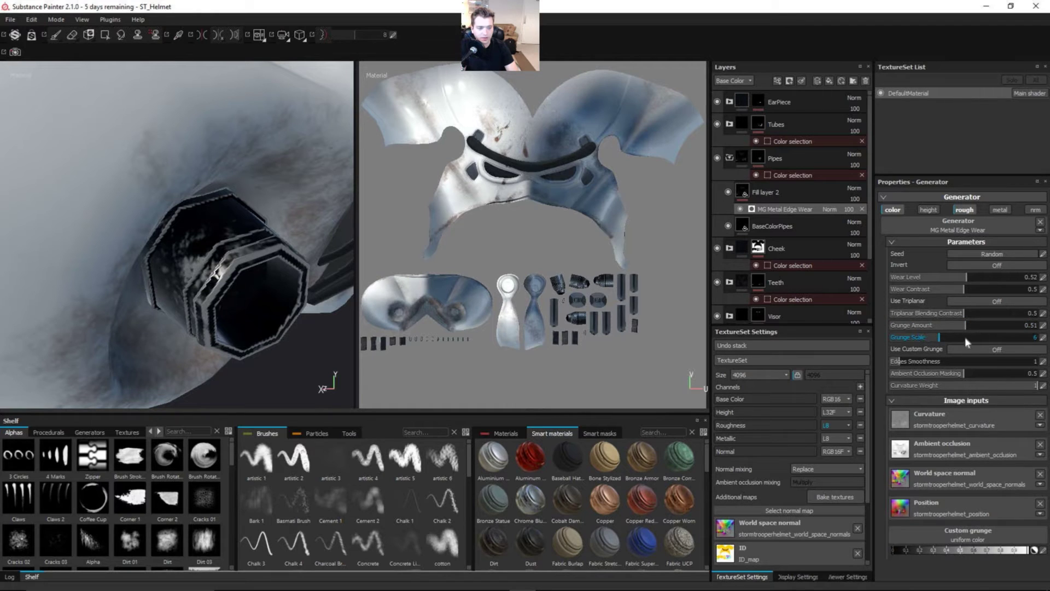
{"action": "left_click_drag", "start_coordinate": [973, 333], "coordinate": [986, 333]}
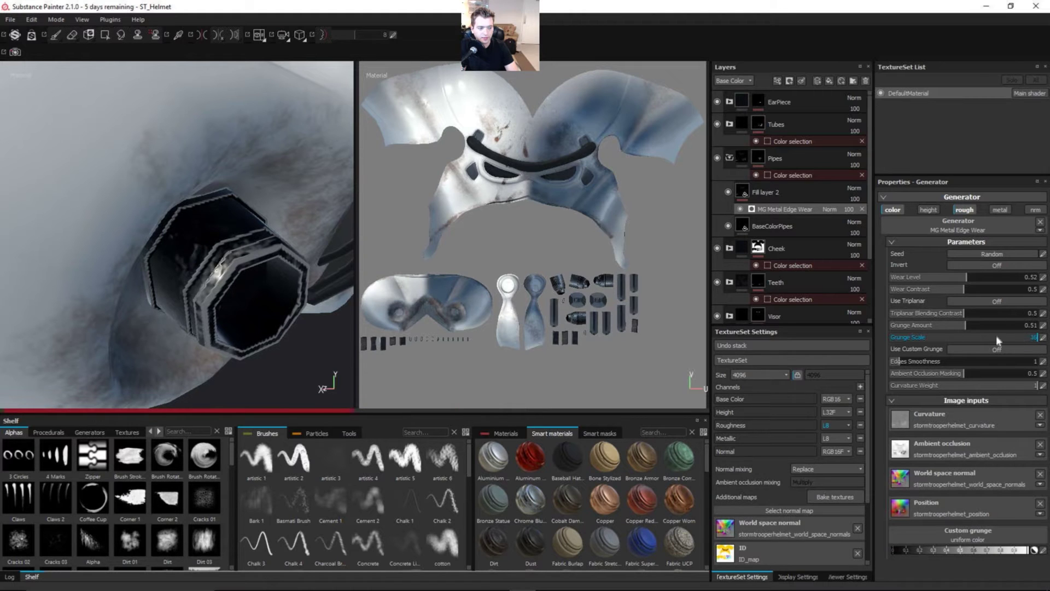
Raise the edge wear generator's Edges Smoothness to 13.81 while checking the pipe from the side
{"action": "left_click_drag", "start_coordinate": [236, 315], "coordinate": [66, 313], "text": "alt"}
{"action": "left_click_drag", "start_coordinate": [298, 290], "coordinate": [310, 283], "text": "alt"}
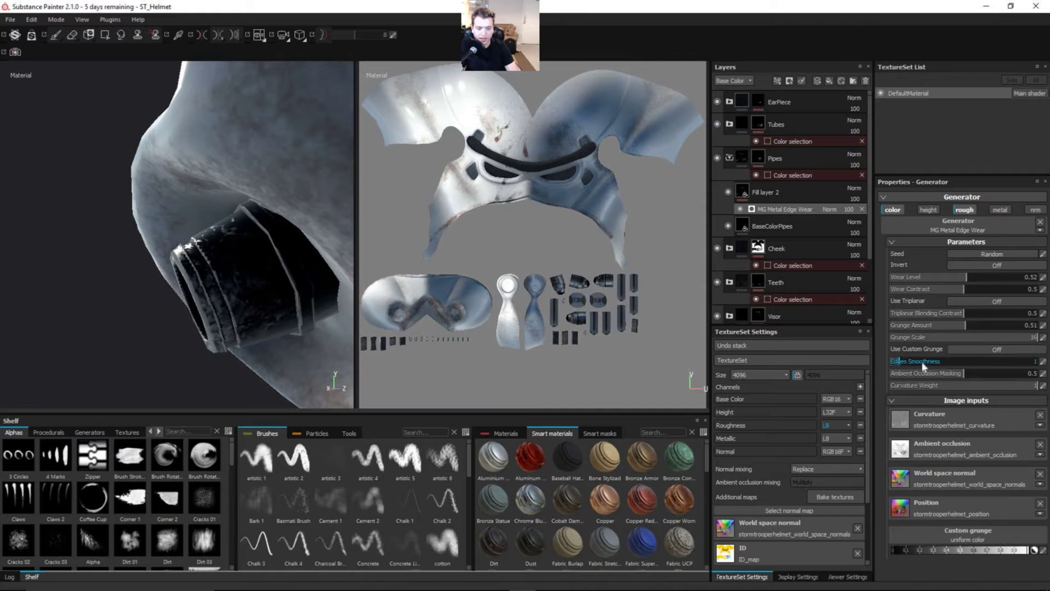
{"action": "left_click_drag", "start_coordinate": [922, 363], "coordinate": [1017, 363]}
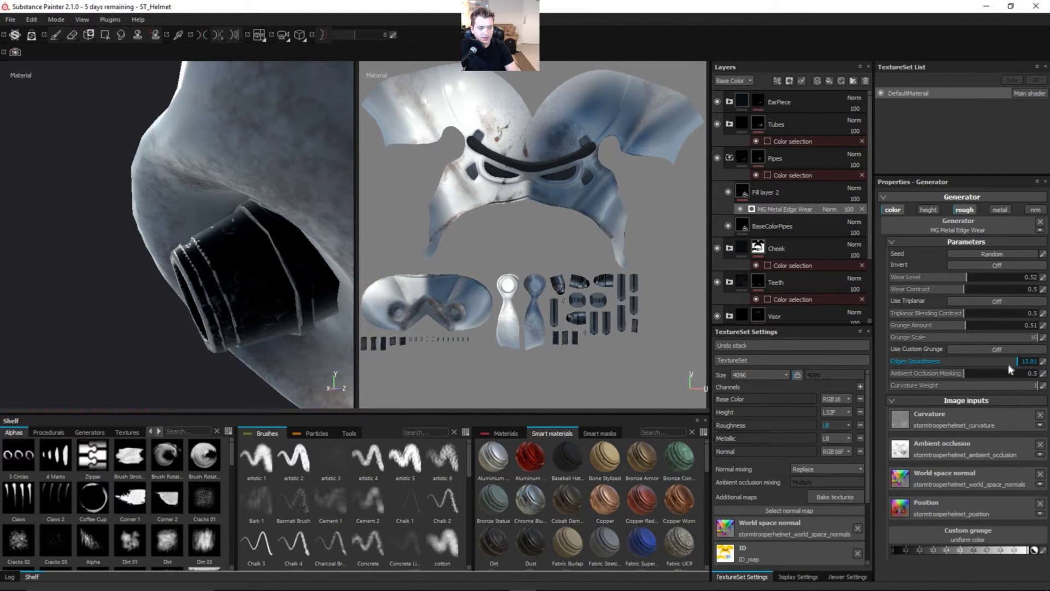
Set the edge wear generator's Ambient Occlusion Masking to 0.13 and Curvature Weight to 0.52
{"action": "left_click_drag", "start_coordinate": [209, 289], "coordinate": [336, 296], "text": "alt"}
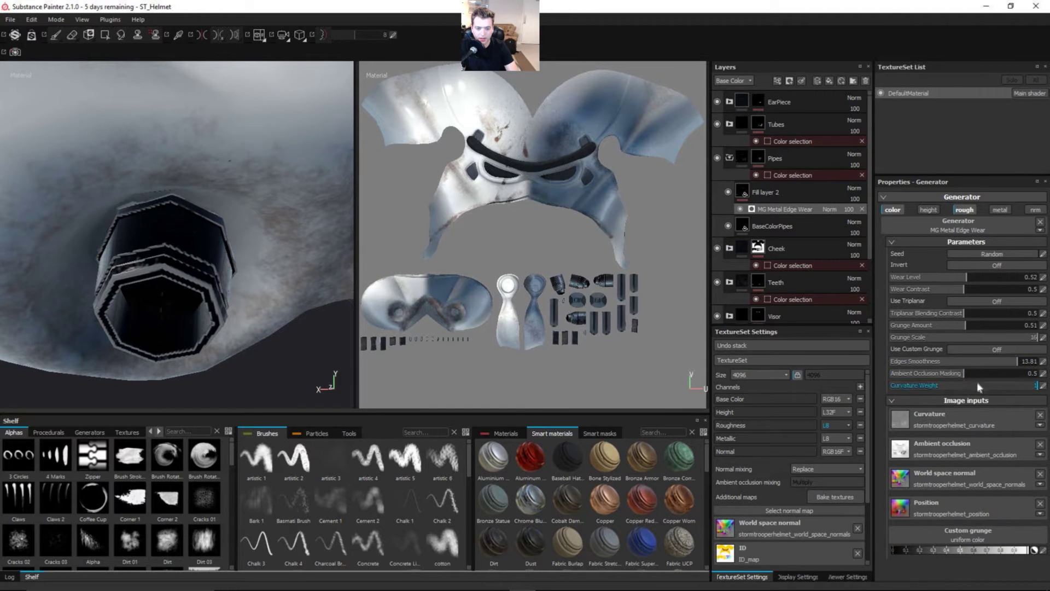
{"action": "mouse_move", "coordinate": [982, 375]}
{"action": "left_mouse_down"}
{"action": "mouse_move", "coordinate": [912, 373]}
{"action": "mouse_move", "coordinate": [967, 385]}
{"action": "left_mouse_up"}
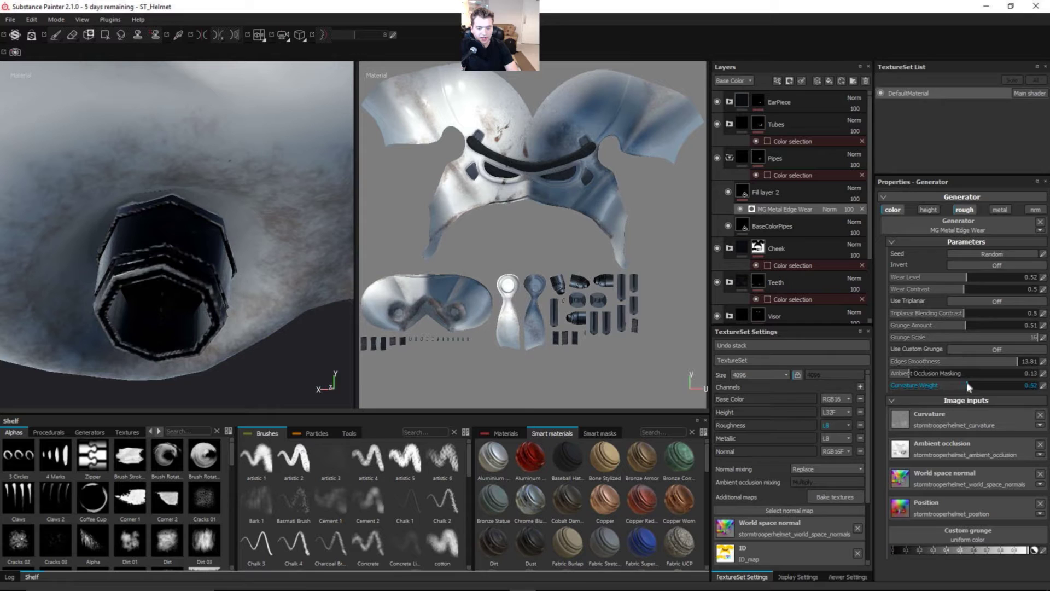
{"action": "left_click_drag", "start_coordinate": [184, 312], "coordinate": [222, 312], "text": "alt"}
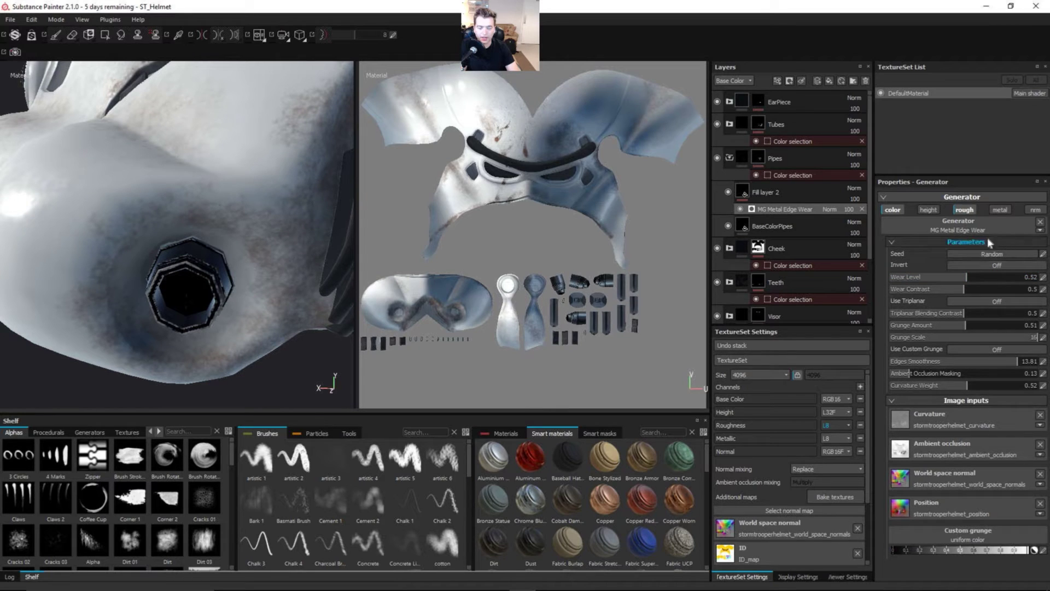
Examine the pipe's worn edges from several angles and distances, including against the whole front of the helmet
{"action": "left_click_drag", "start_coordinate": [185, 312], "coordinate": [255, 289], "text": "alt"}
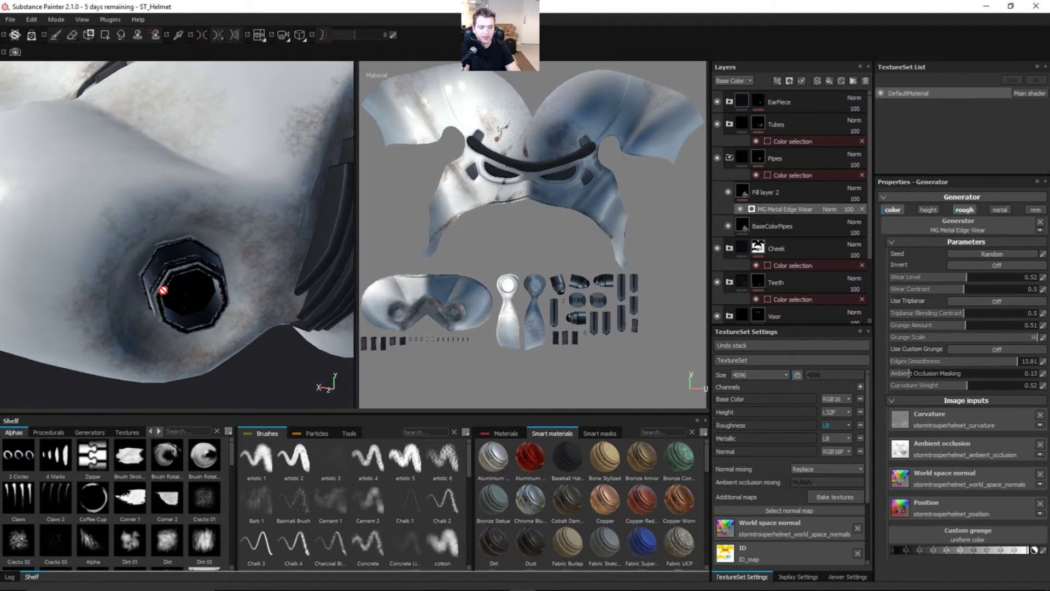
{"action": "left_click_drag", "start_coordinate": [163, 291], "coordinate": [268, 298], "text": "alt"}
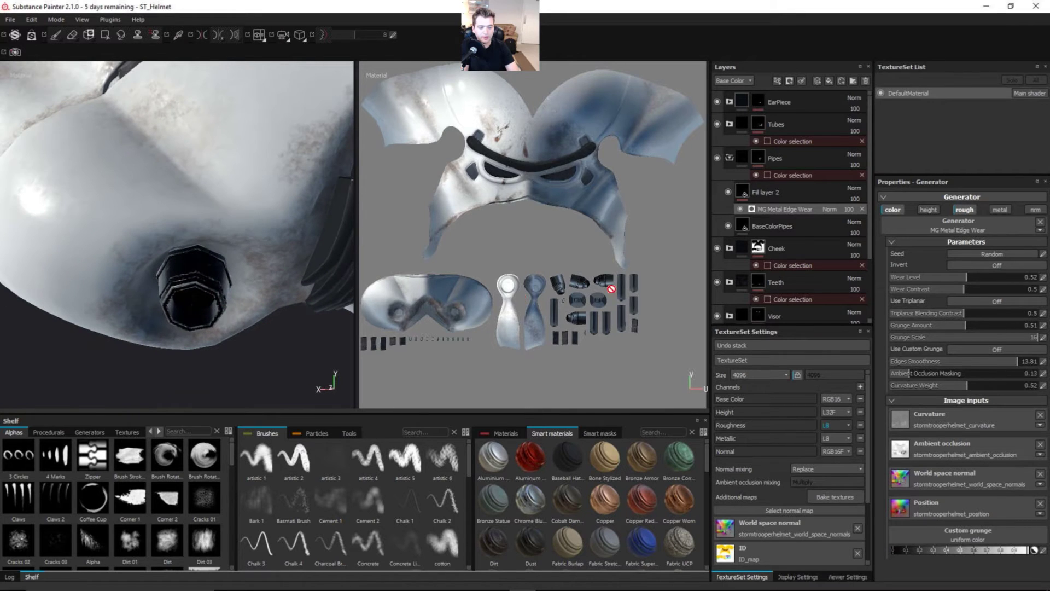
{"action": "right_click_drag", "start_coordinate": [264, 313], "coordinate": [125, 375], "text": "alt"}
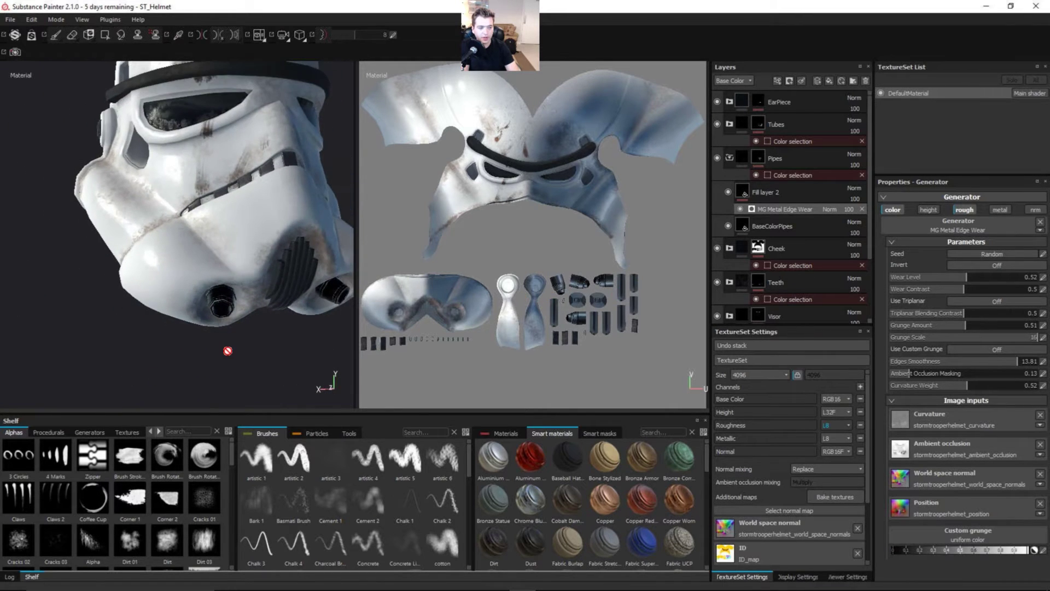
{"action": "right_click_drag", "start_coordinate": [231, 347], "coordinate": [318, 301], "text": "alt"}
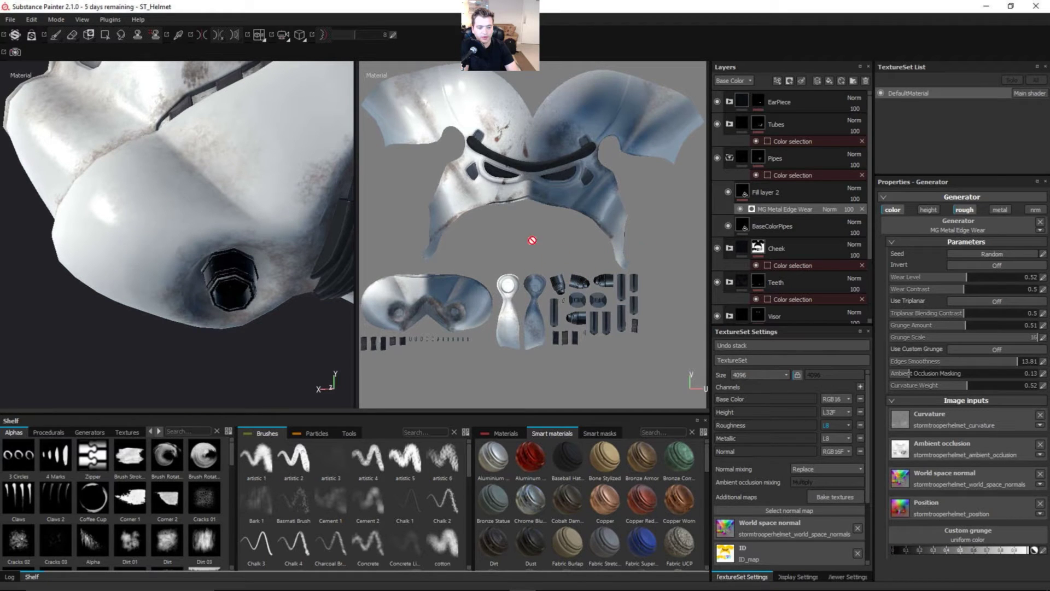
{"action": "left_click_drag", "start_coordinate": [253, 264], "coordinate": [207, 217], "text": "alt"}
{"action": "right_click_drag", "start_coordinate": [186, 315], "coordinate": [293, 302], "text": "alt"}
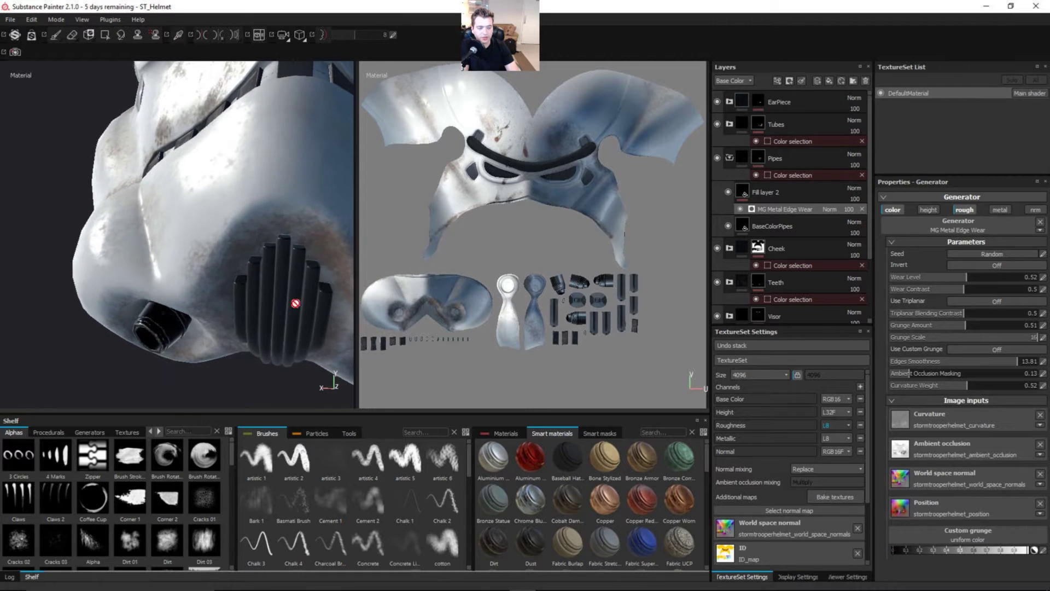
{"action": "left_click_drag", "start_coordinate": [183, 309], "coordinate": [267, 314], "text": "alt"}
{"action": "right_click_drag", "start_coordinate": [213, 311], "coordinate": [319, 286], "text": "alt"}
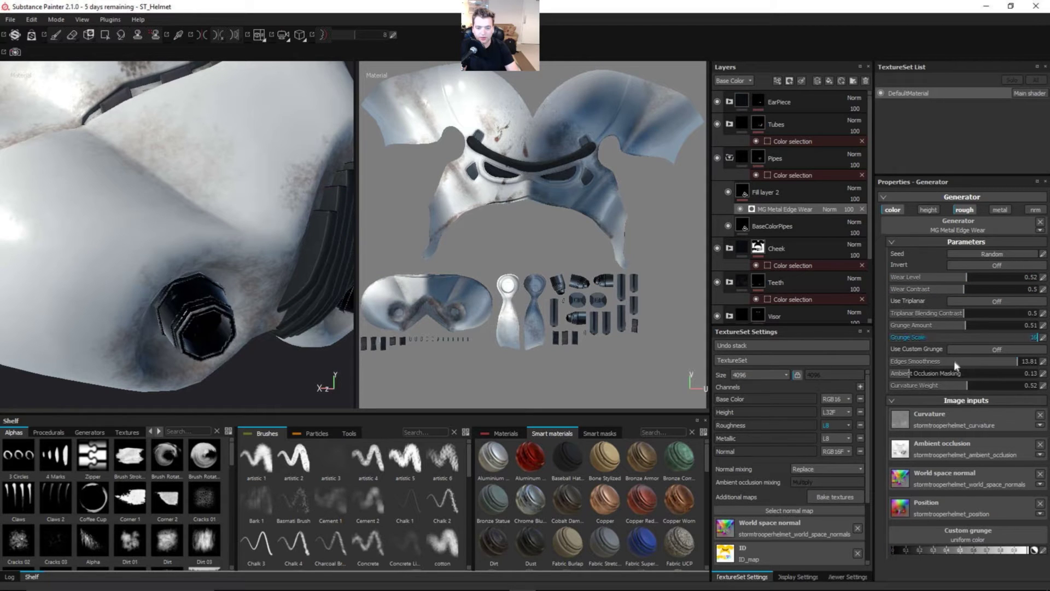
Add a Levels effect for the Roughness channel to the pipes' Fill layer 2, with its black output at 0.936 and white output at 0
{"action": "left_click", "coordinate": [798, 193]}
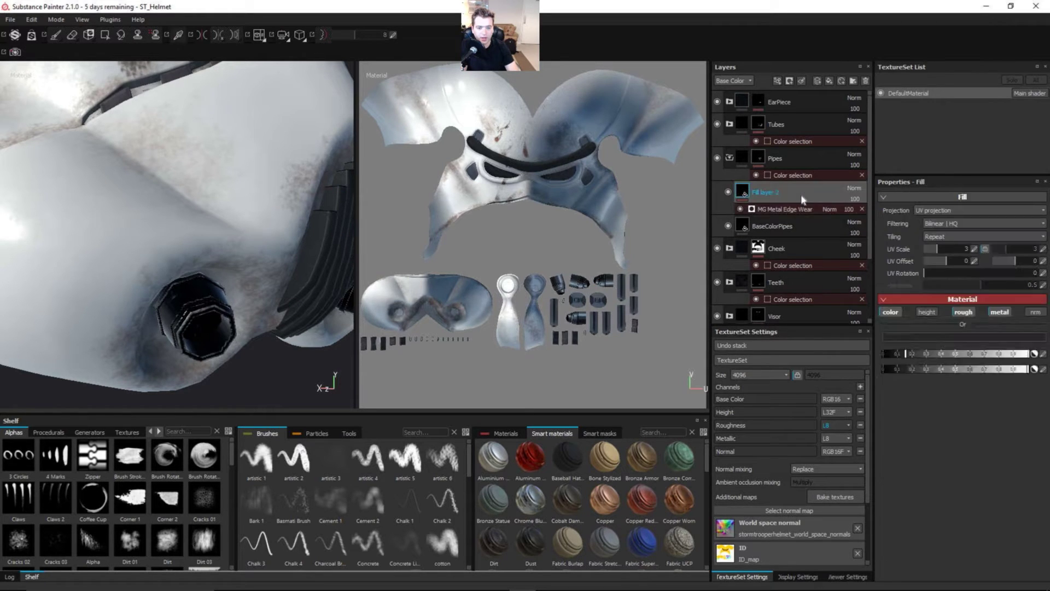
{"action": "left_click", "coordinate": [777, 81]}
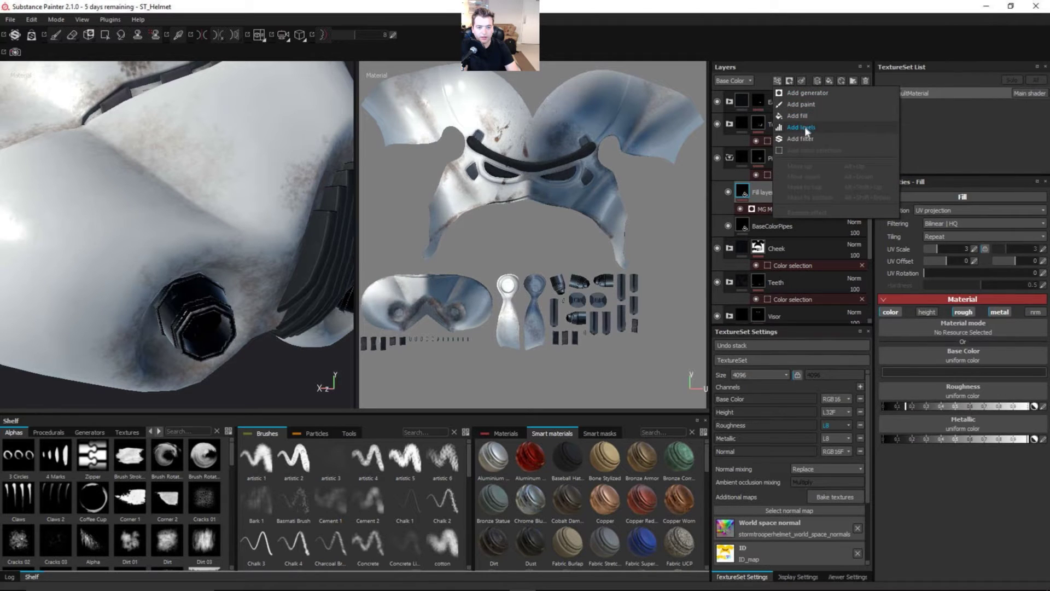
{"action": "left_click", "coordinate": [805, 127]}
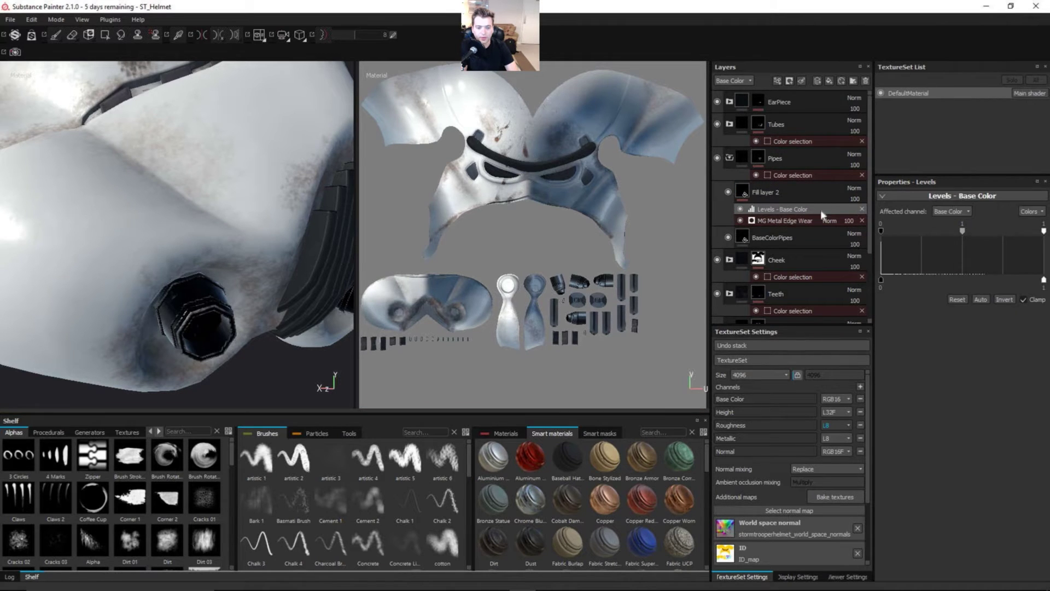
{"action": "left_click", "coordinate": [949, 211]}
{"action": "left_click", "coordinate": [958, 234]}
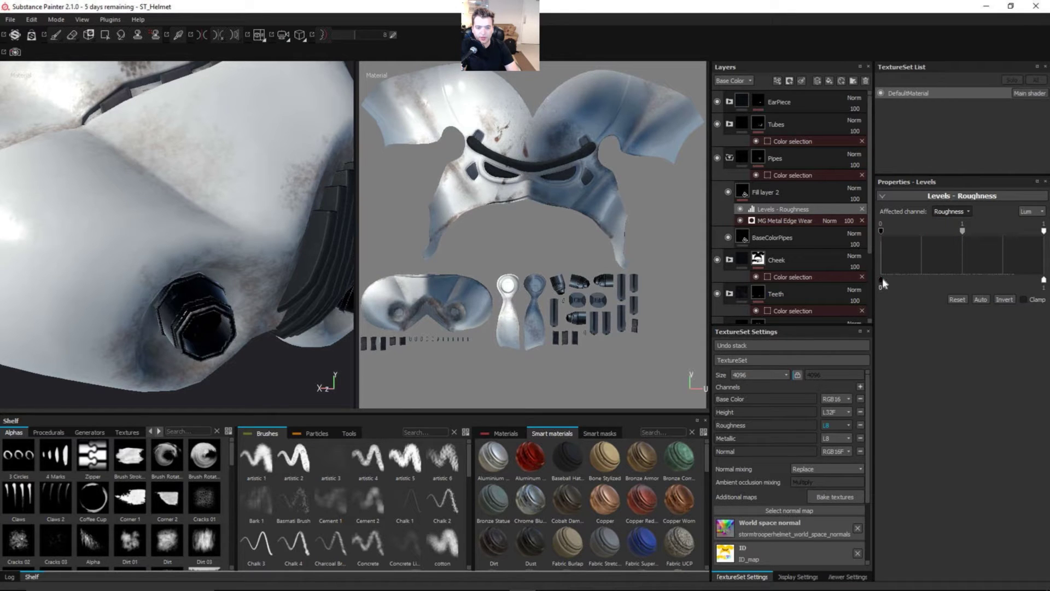
{"action": "left_click_drag", "start_coordinate": [882, 279], "coordinate": [1033, 279]}
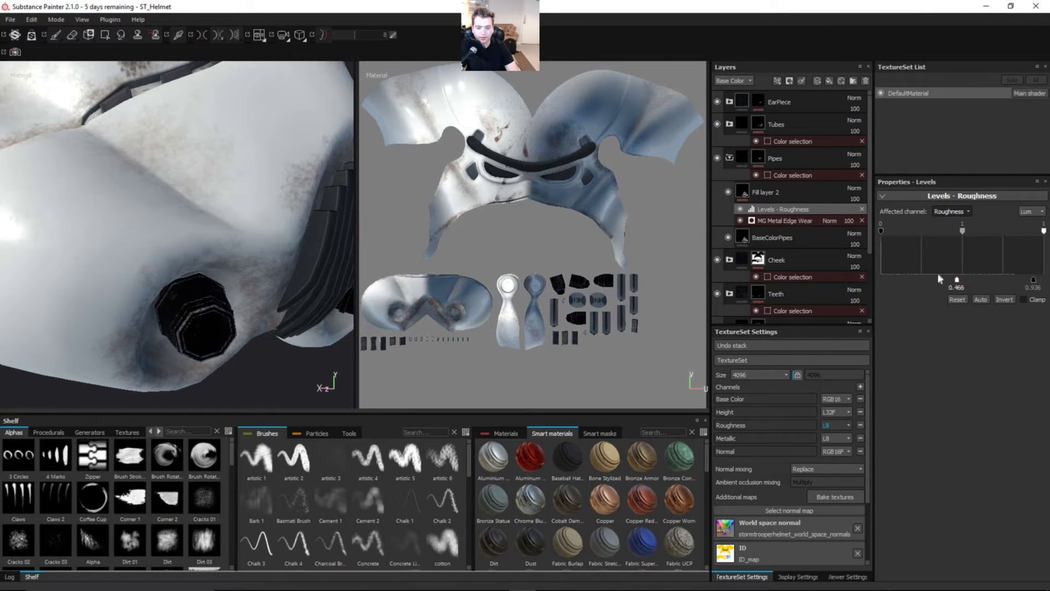
{"action": "left_click_drag", "start_coordinate": [957, 279], "coordinate": [880, 278]}
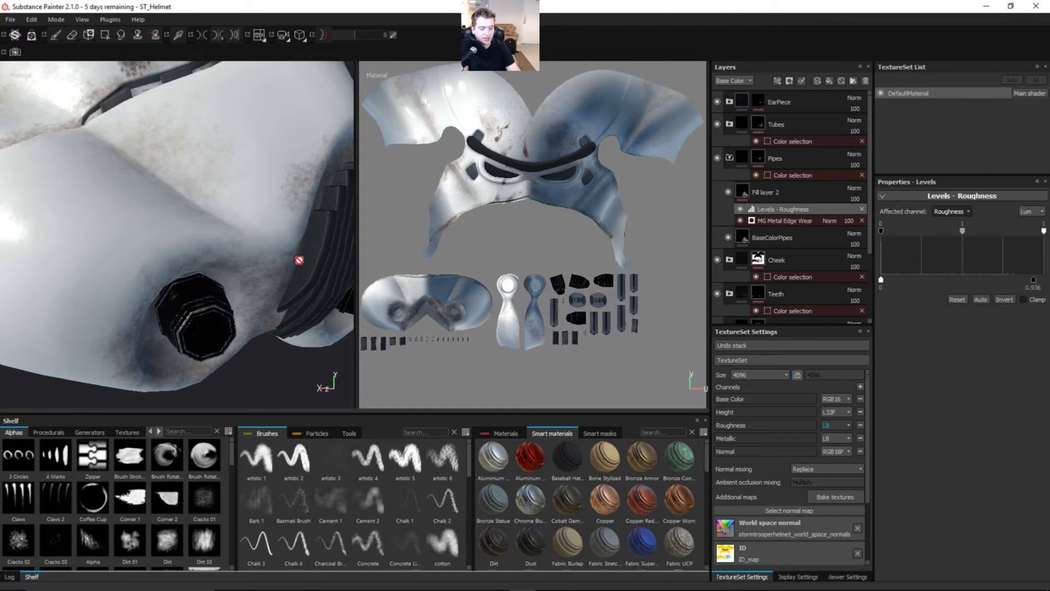
Display only the roughness channel and examine the pipe's surface and edges up close from several angles
{"action": "key", "text": "c"}
{"action": "key", "text": "c"}
{"action": "key", "text": "c"}
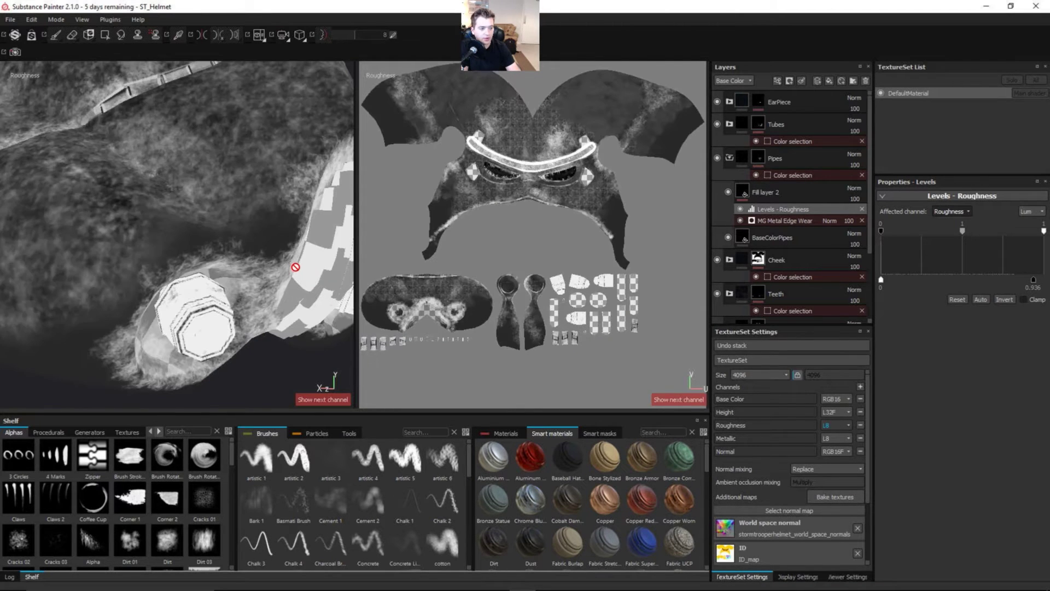
{"action": "left_click_drag", "start_coordinate": [256, 299], "coordinate": [147, 315], "text": "alt"}
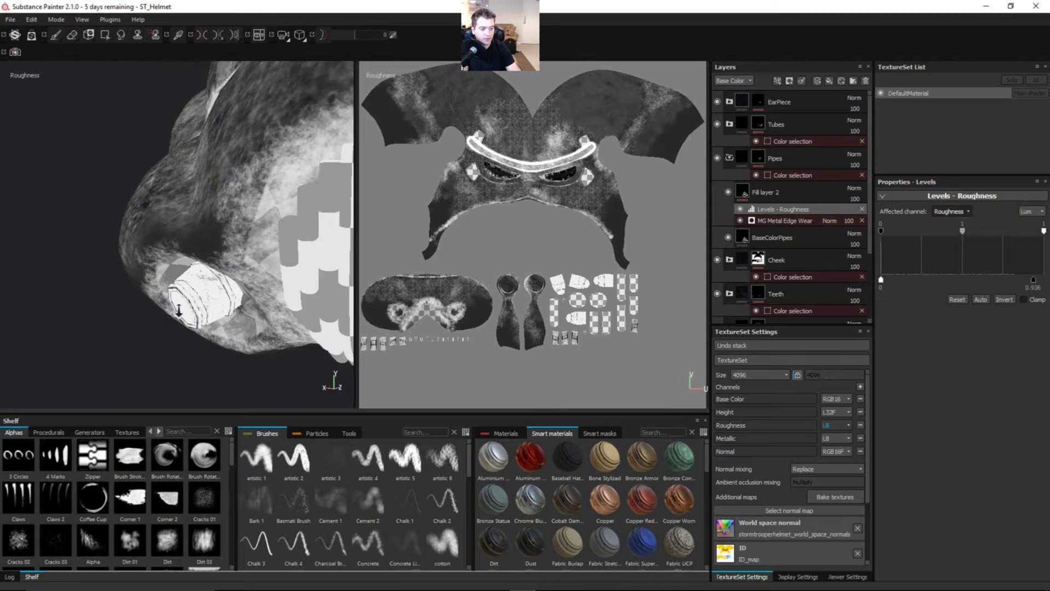
{"action": "right_click_drag", "start_coordinate": [150, 315], "coordinate": [366, 304], "text": "alt"}
{"action": "right_click_drag", "start_coordinate": [243, 292], "coordinate": [293, 292], "text": "alt"}
{"action": "left_click_drag", "start_coordinate": [256, 292], "coordinate": [197, 291], "text": "alt"}
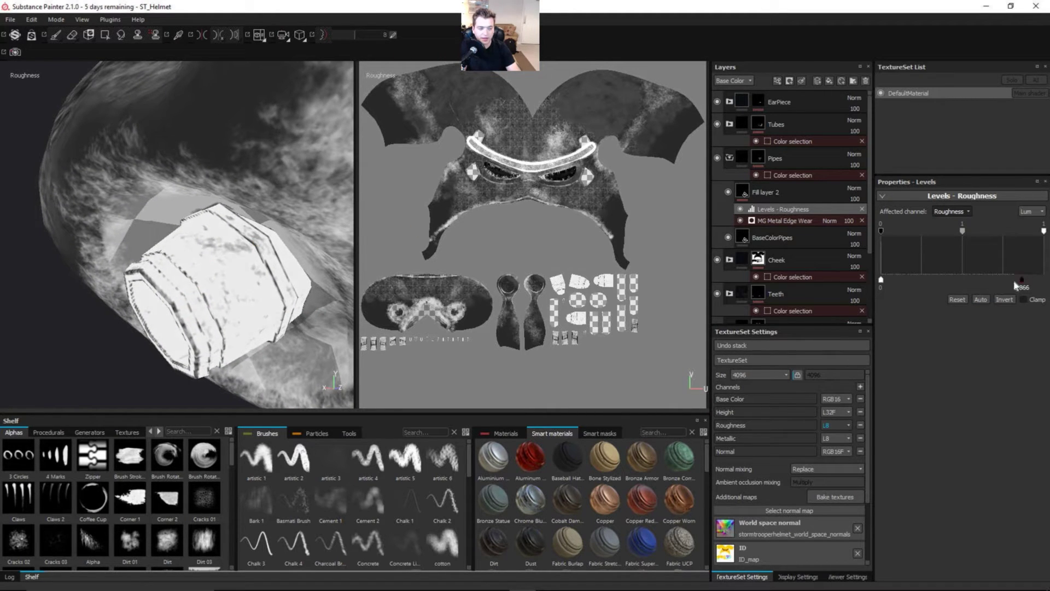
Set the black output of the roughness Levels effect to 0.201, checking the pipe from different angles
{"action": "left_click_drag", "start_coordinate": [1014, 282], "coordinate": [924, 285]}
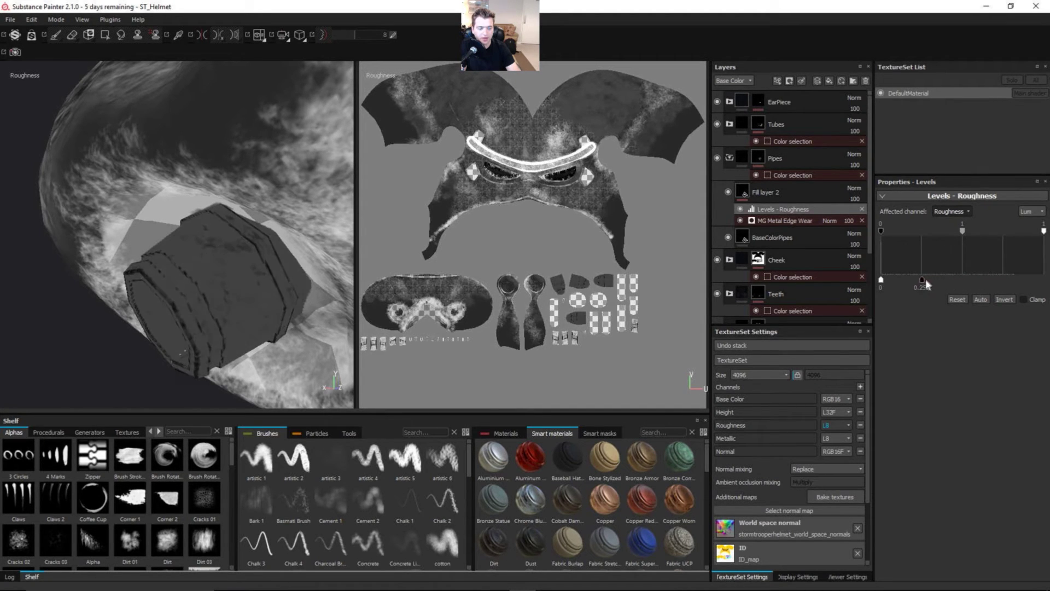
{"action": "left_click_drag", "start_coordinate": [202, 268], "coordinate": [254, 288], "text": "alt"}
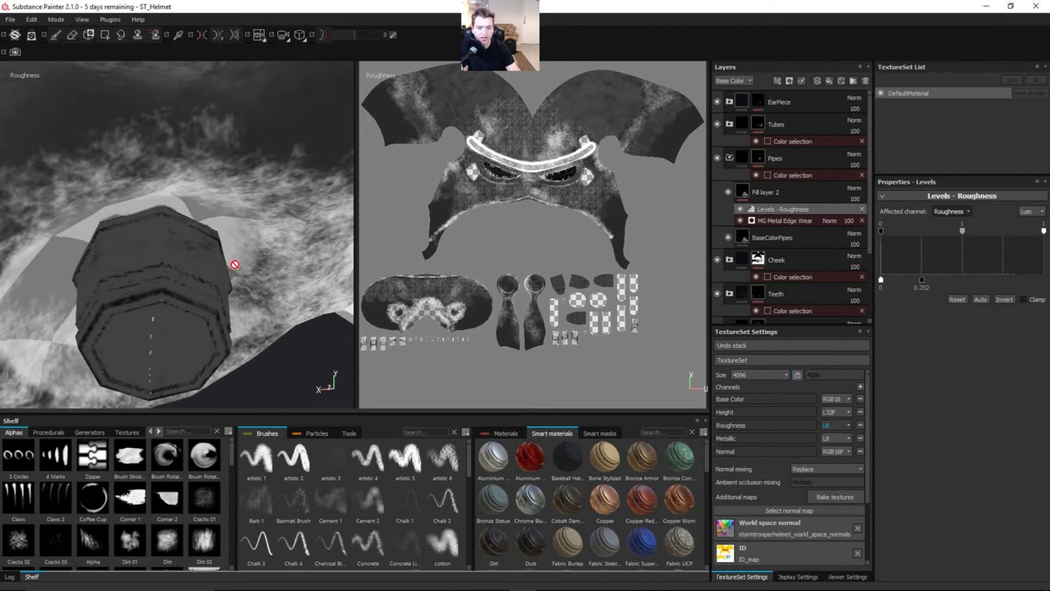
{"action": "left_click_drag", "start_coordinate": [920, 280], "coordinate": [916, 284]}
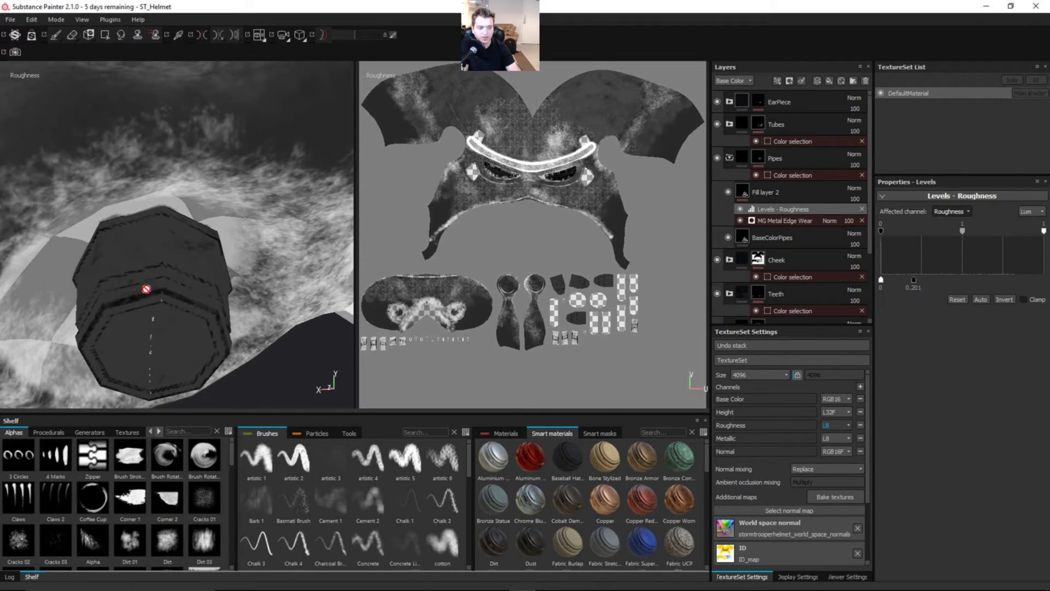
{"action": "left_click_drag", "start_coordinate": [202, 299], "coordinate": [161, 299], "text": "alt"}
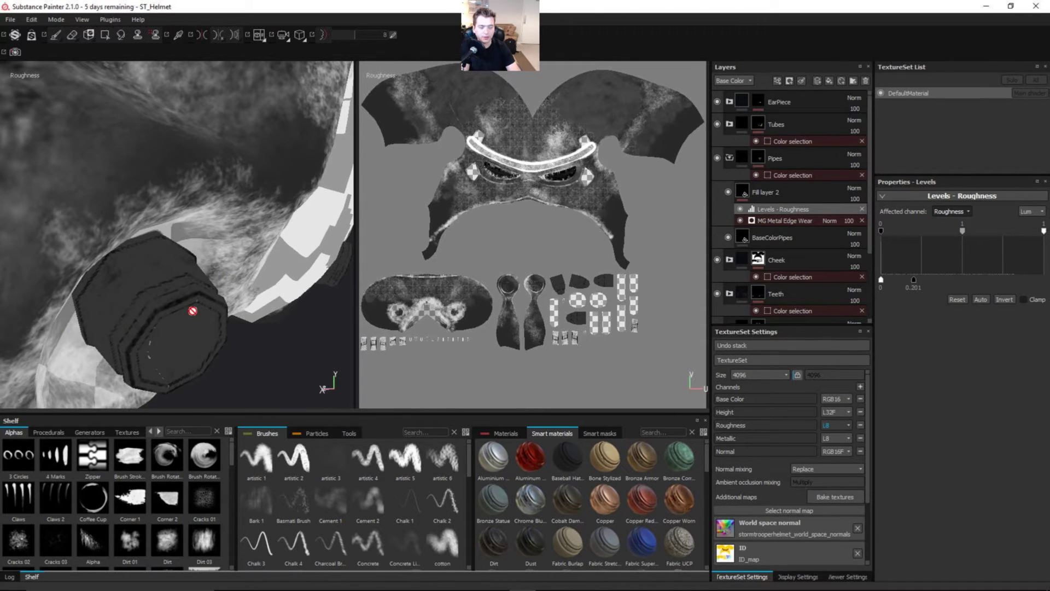
{"action": "left_click", "coordinate": [969, 211]}
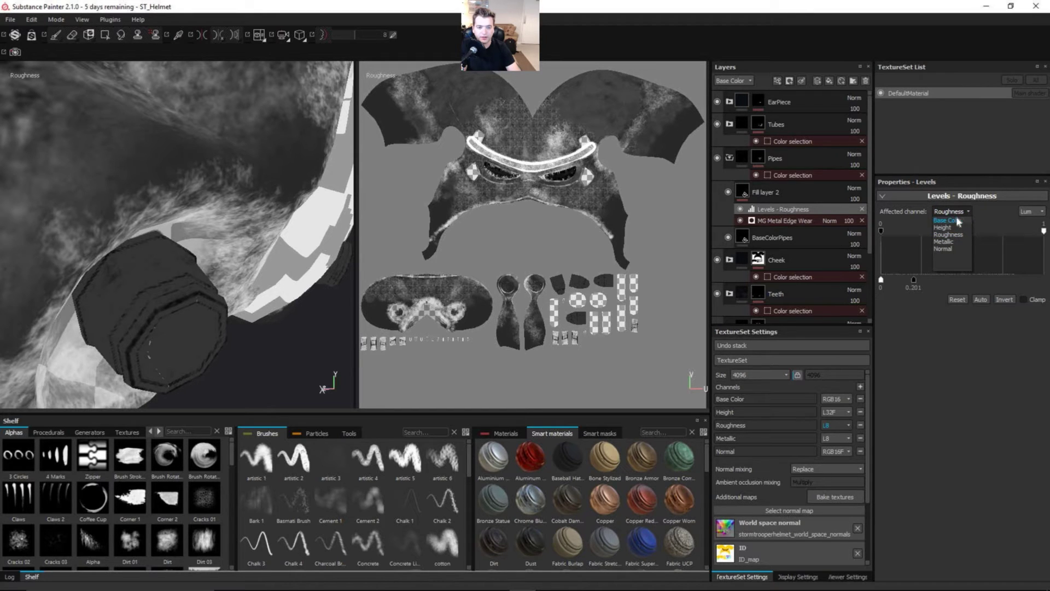
{"action": "left_click", "coordinate": [970, 209]}
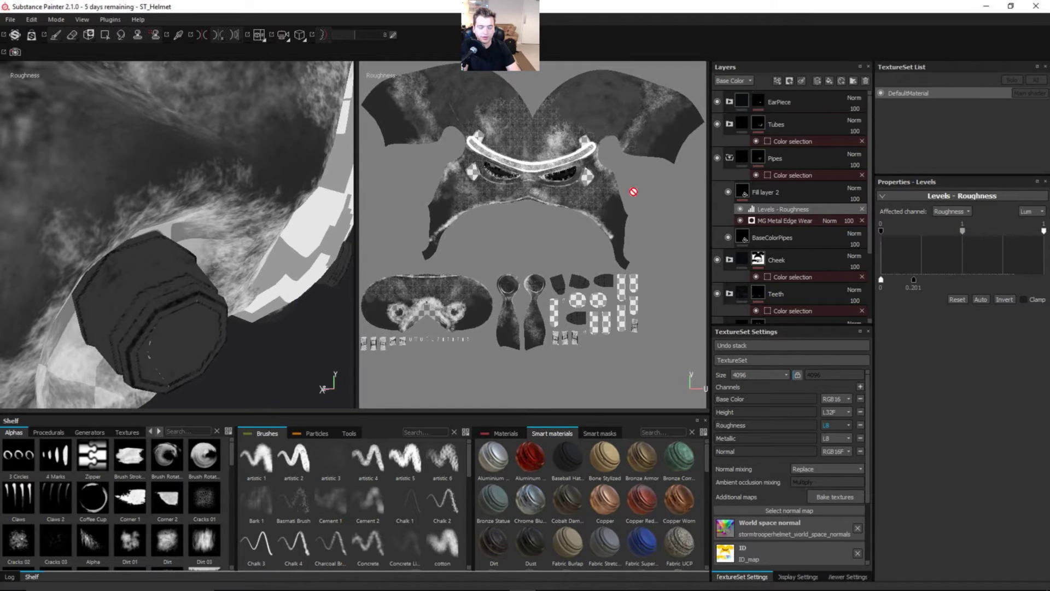
Return to the full material display and examine how the pipes look on the helmet and up close
{"action": "key", "text": "m"}
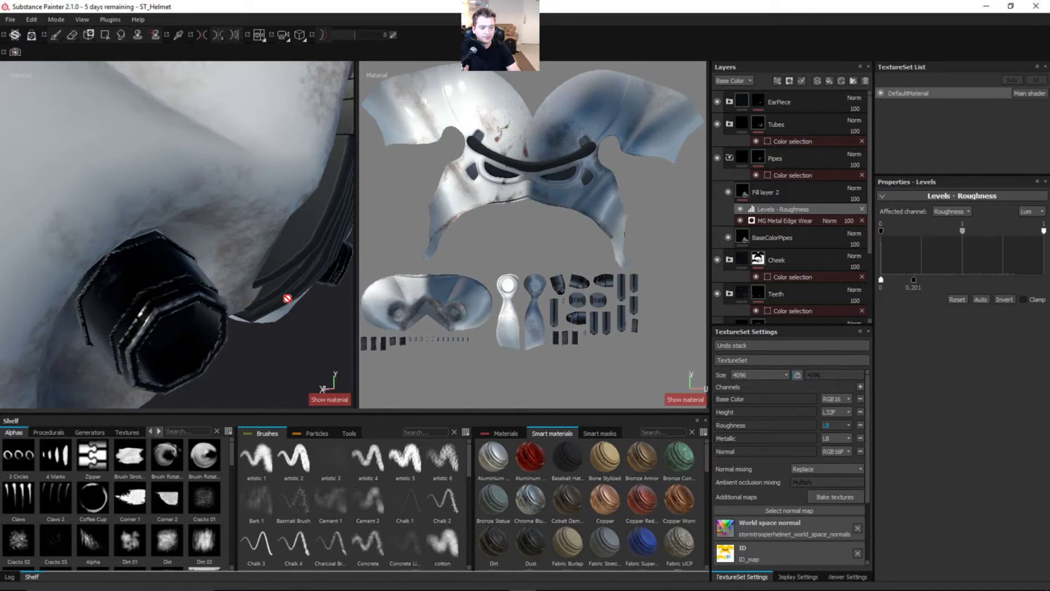
{"action": "left_click_drag", "start_coordinate": [287, 298], "coordinate": [142, 287], "text": "alt"}
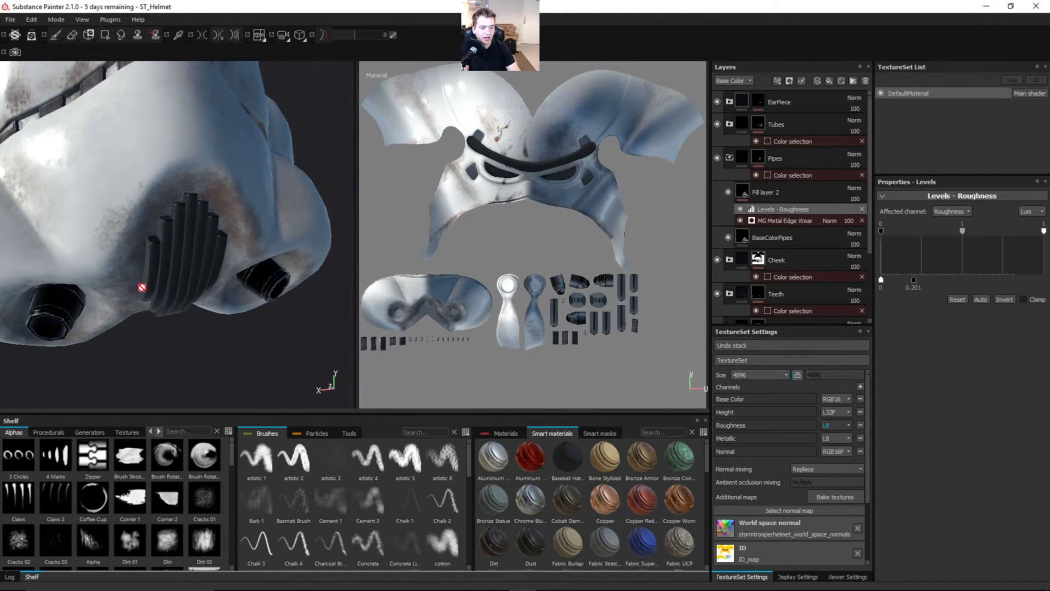
{"action": "scroll", "coordinate": [155, 311], "scroll_direction": "up", "scroll_amount": 3}
{"action": "middle_click_drag", "start_coordinate": [41, 307], "coordinate": [142, 279], "text": "alt"}
{"action": "scroll", "coordinate": [145, 280], "scroll_direction": "up", "scroll_amount": 3}
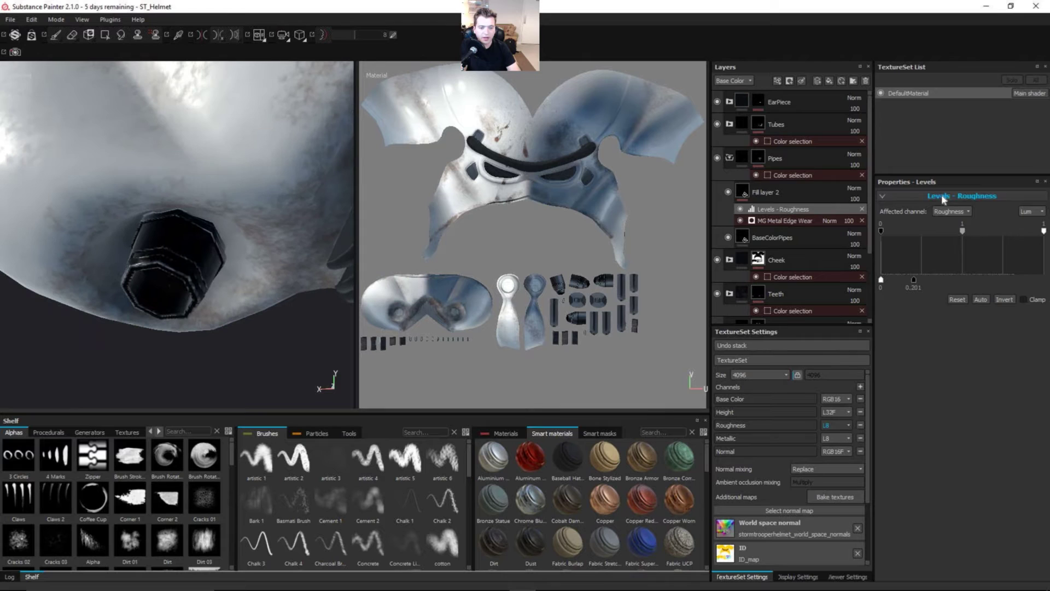
Add an MG Dirt generator to the pipes' Fill layer 2, affecting only the color channel
{"action": "left_click", "coordinate": [799, 196]}
{"action": "right_click", "coordinate": [799, 196]}
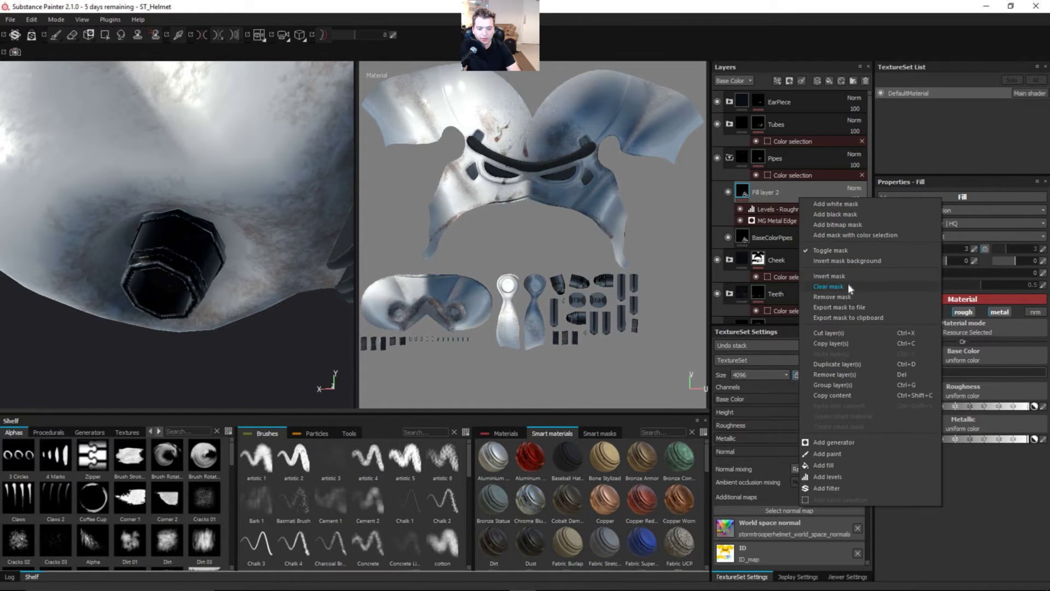
{"action": "left_click", "coordinate": [833, 442]}
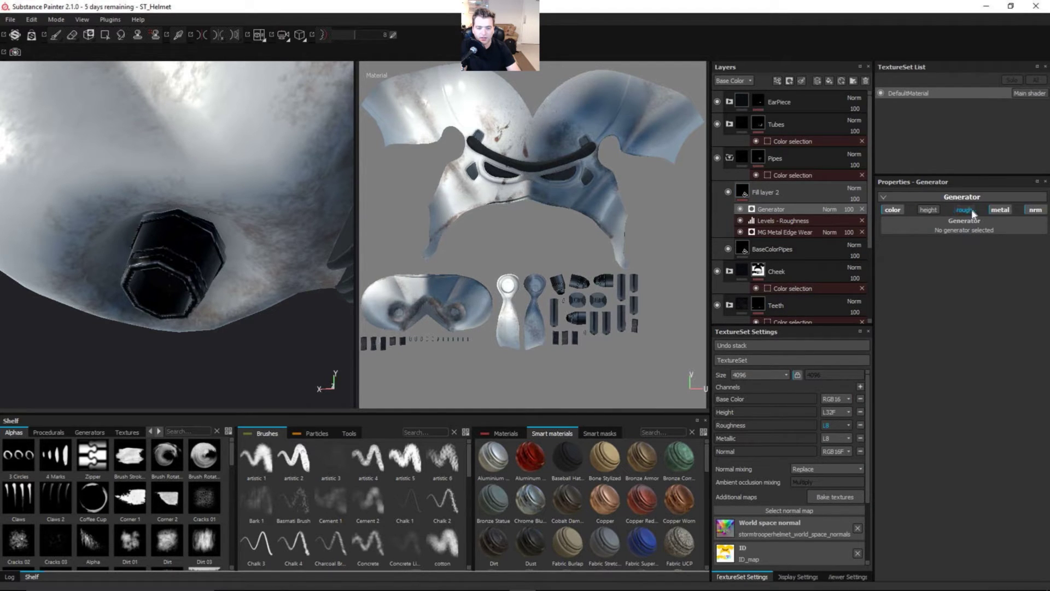
{"action": "left_click", "coordinate": [962, 225]}
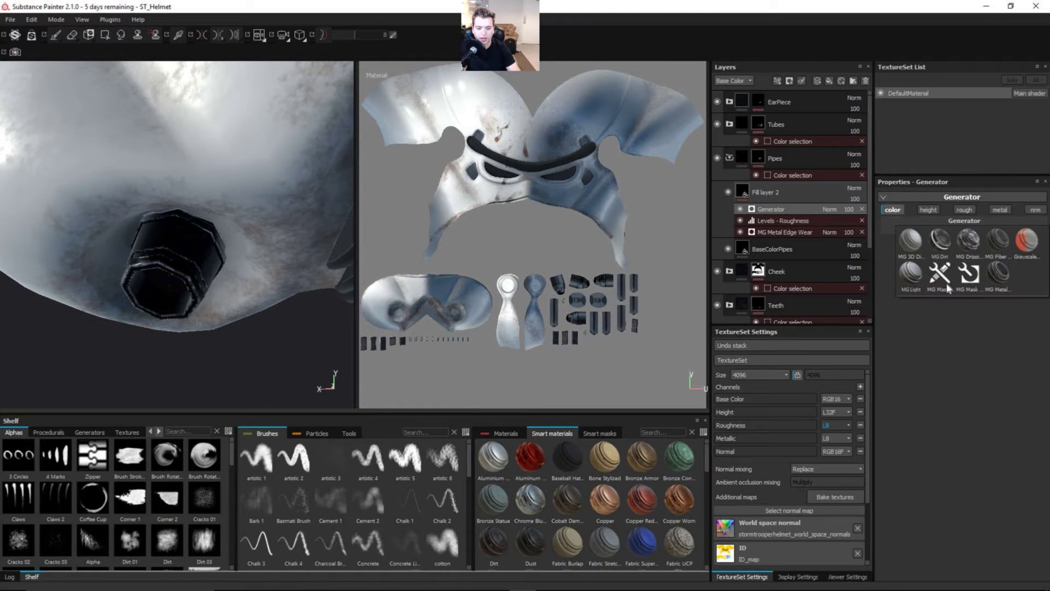
{"action": "left_click", "coordinate": [941, 239]}
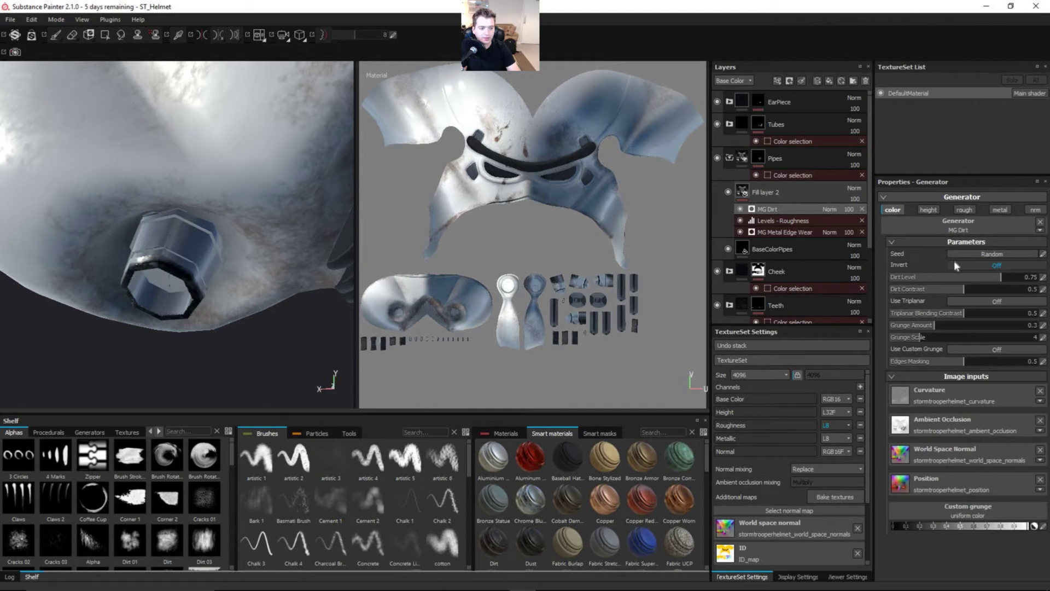
Set the MG Dirt generator's Dirt Level to 0.47 while checking the pipe up close
{"action": "scroll", "coordinate": [246, 279], "scroll_direction": "up", "scroll_amount": 3}
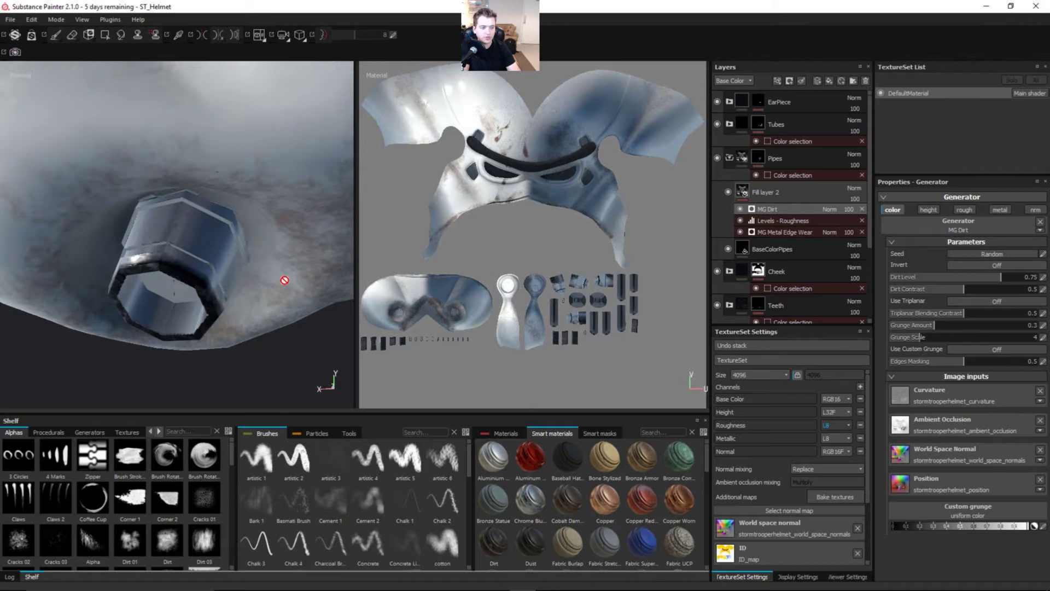
{"action": "scroll", "coordinate": [208, 272], "scroll_direction": "up", "scroll_amount": 2}
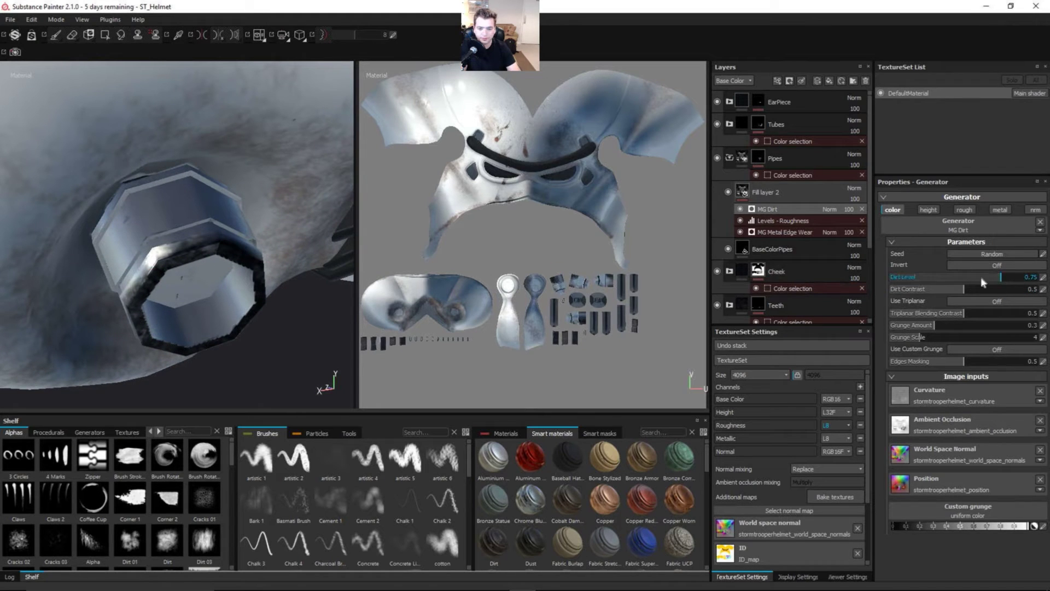
{"action": "left_click_drag", "start_coordinate": [970, 277], "coordinate": [959, 278]}
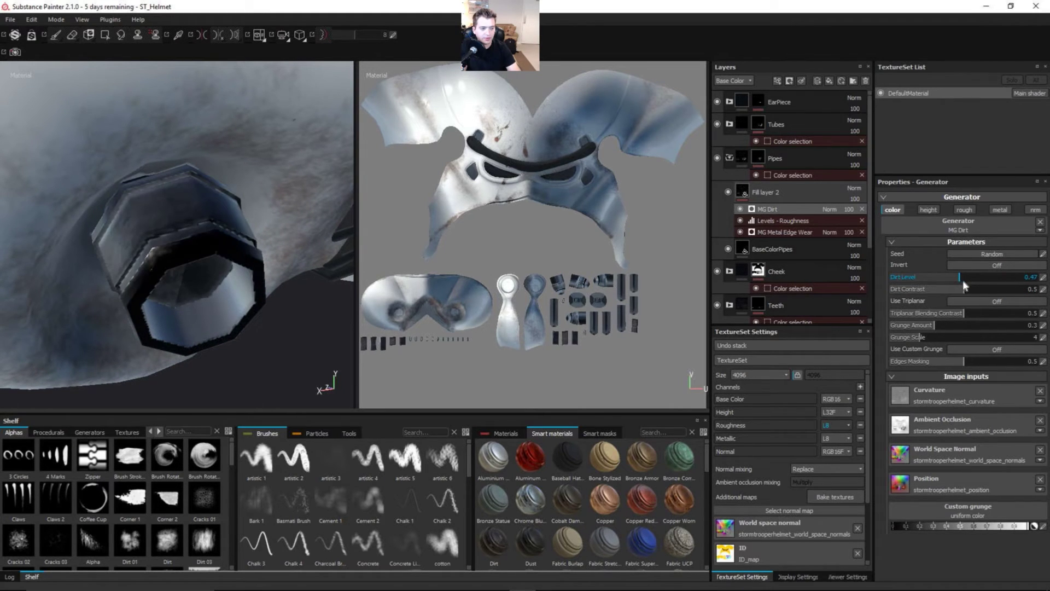
{"action": "left_click_drag", "start_coordinate": [97, 311], "coordinate": [267, 259], "text": "alt"}
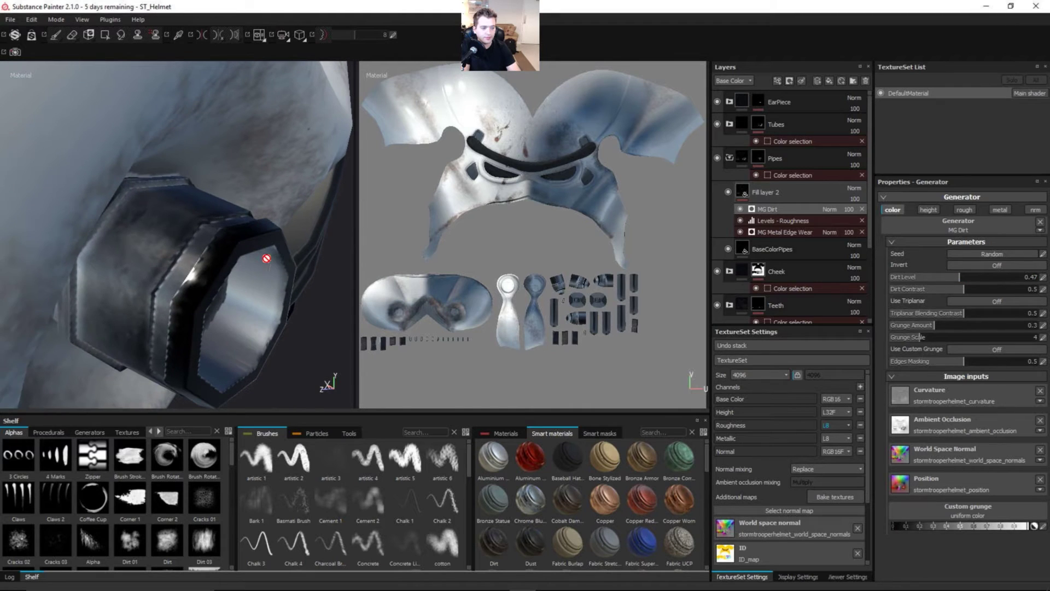
Set the MG Dirt generator's Dirt Level to 0.39, Dirt Contrast to 0.72, Grunge Amount to 0.47 and Grunge Scale to 13
{"action": "left_click_drag", "start_coordinate": [941, 280], "coordinate": [946, 278]}
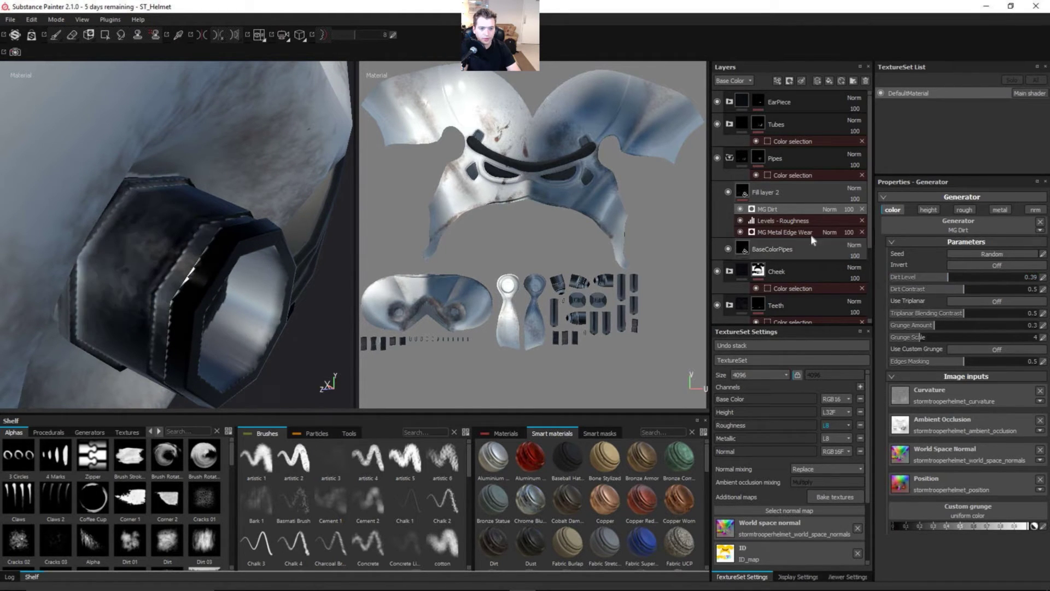
{"action": "left_click", "coordinate": [739, 209]}
{"action": "left_click", "coordinate": [740, 209]}
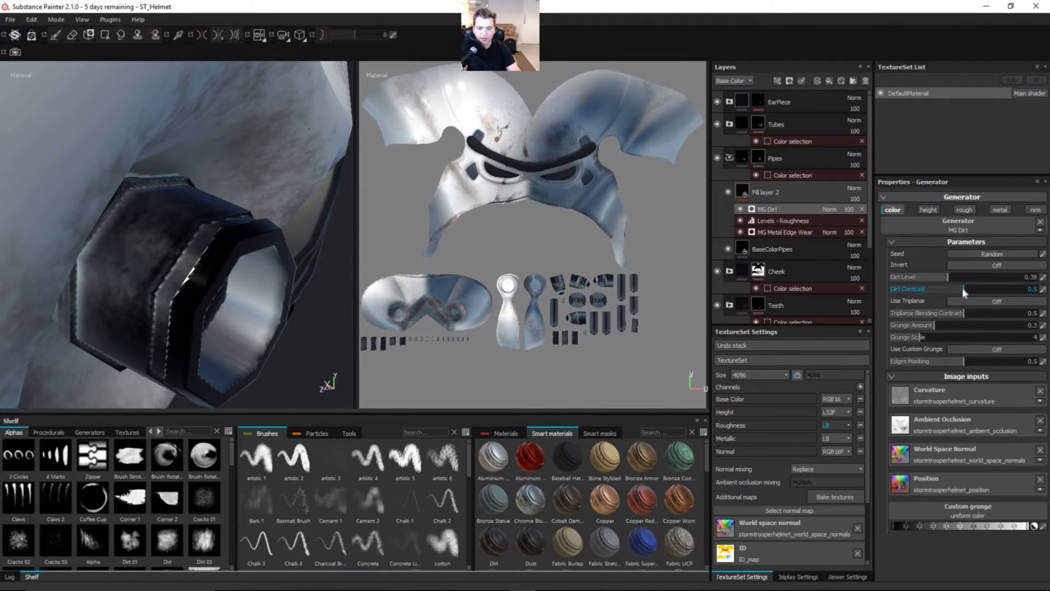
{"action": "left_click_drag", "start_coordinate": [963, 288], "coordinate": [995, 288]}
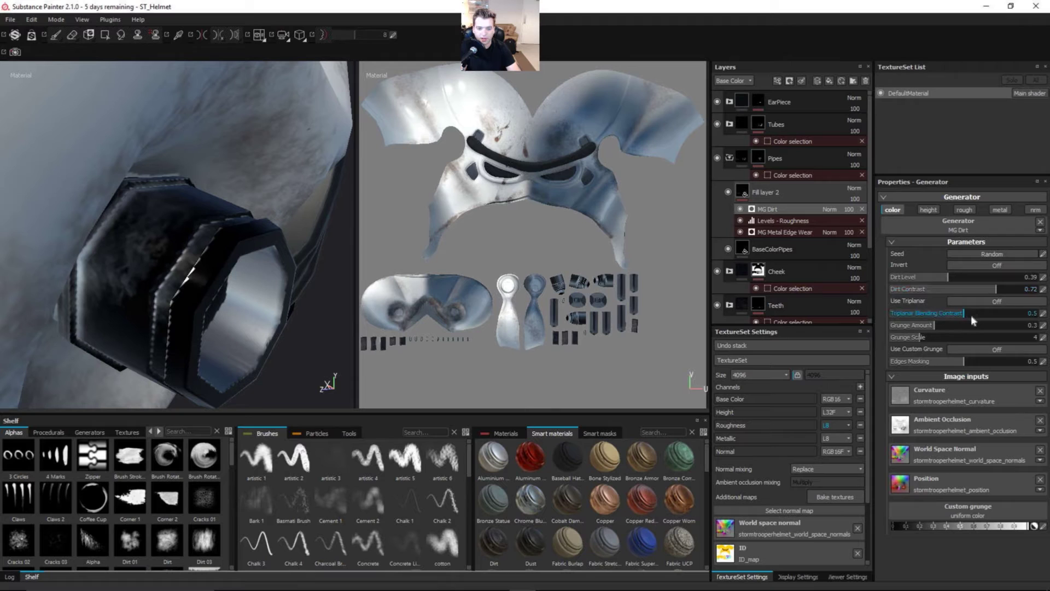
{"action": "mouse_move", "coordinate": [948, 328]}
{"action": "left_mouse_down"}
{"action": "mouse_move", "coordinate": [966, 329]}
{"action": "mouse_move", "coordinate": [957, 332]}
{"action": "left_mouse_up"}
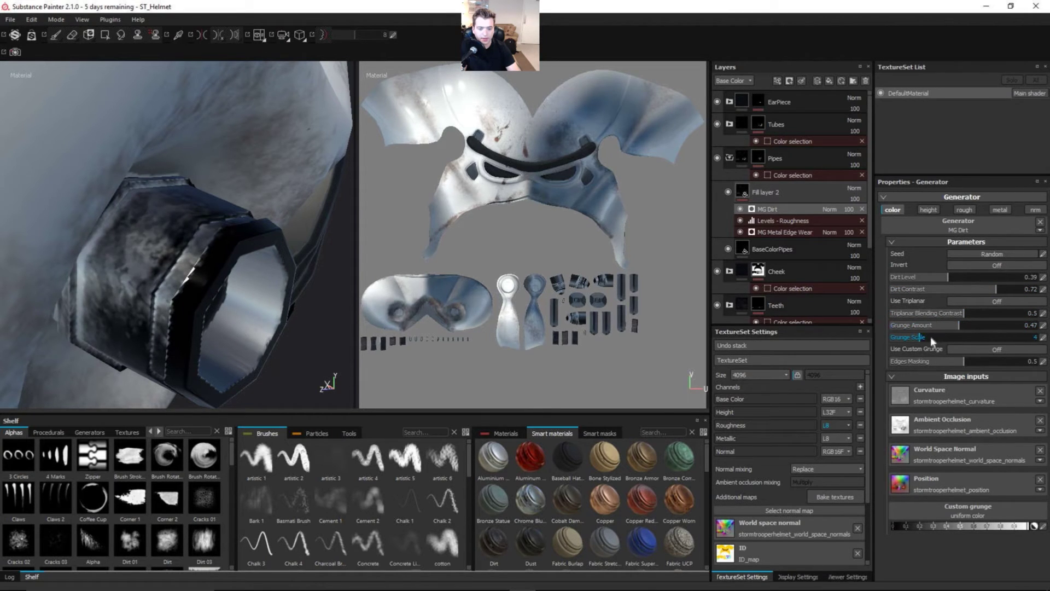
{"action": "left_click_drag", "start_coordinate": [987, 336], "coordinate": [1008, 337]}
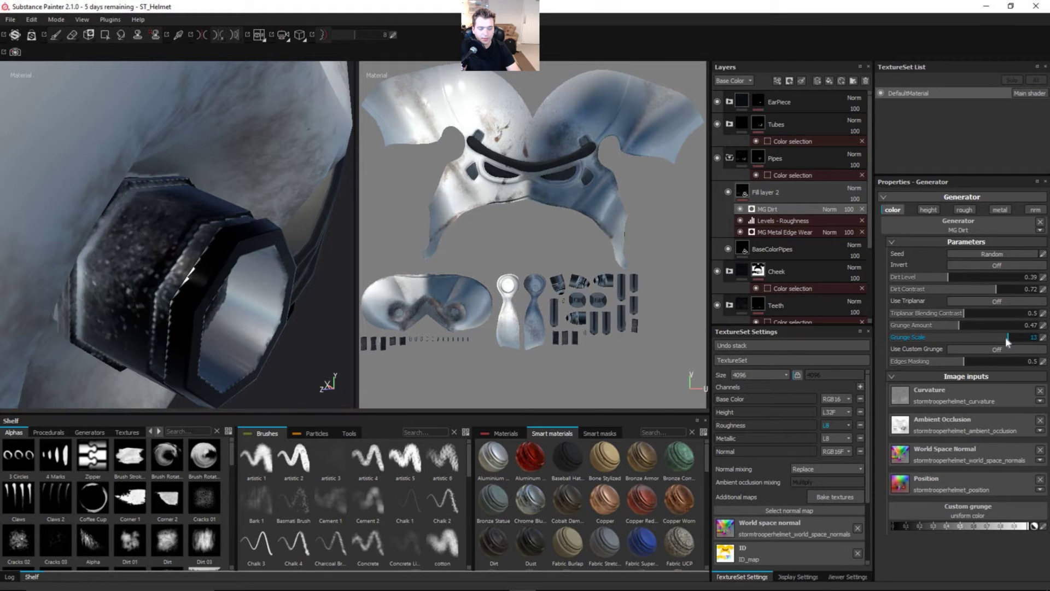
Make the MG Dirt generator affect the roughness channel as well, comparing the pipe's look from several angles
{"action": "right_click_drag", "start_coordinate": [274, 254], "coordinate": [291, 269], "text": "alt"}
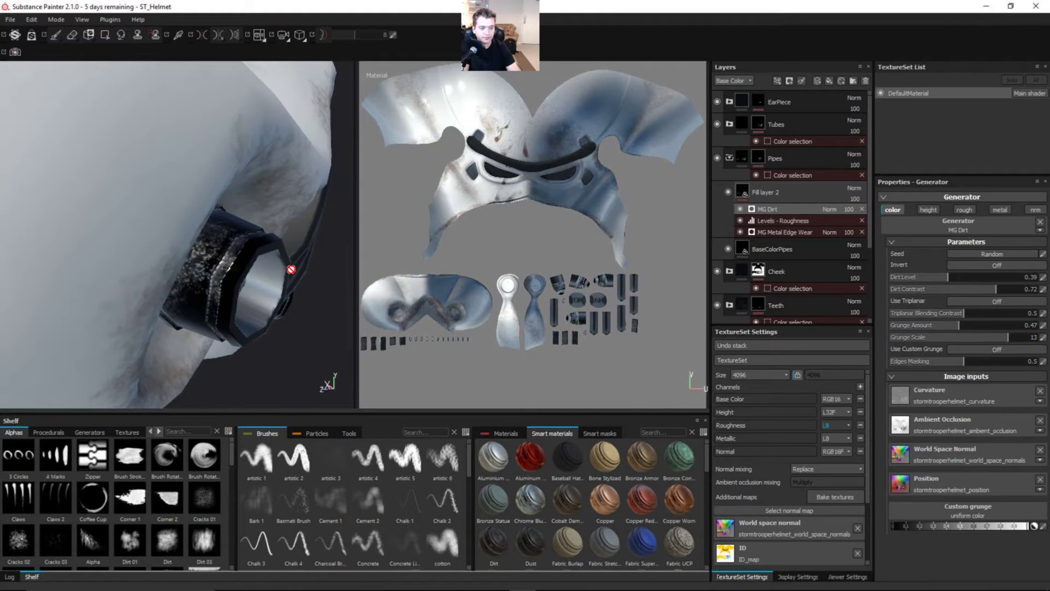
{"action": "left_click_drag", "start_coordinate": [290, 269], "coordinate": [216, 297], "text": "alt"}
{"action": "right_click_drag", "start_coordinate": [215, 297], "coordinate": [235, 302], "text": "alt"}
{"action": "middle_click_drag", "start_coordinate": [235, 302], "coordinate": [260, 308], "text": "alt"}
{"action": "left_click_drag", "start_coordinate": [260, 307], "coordinate": [158, 272], "text": "alt"}
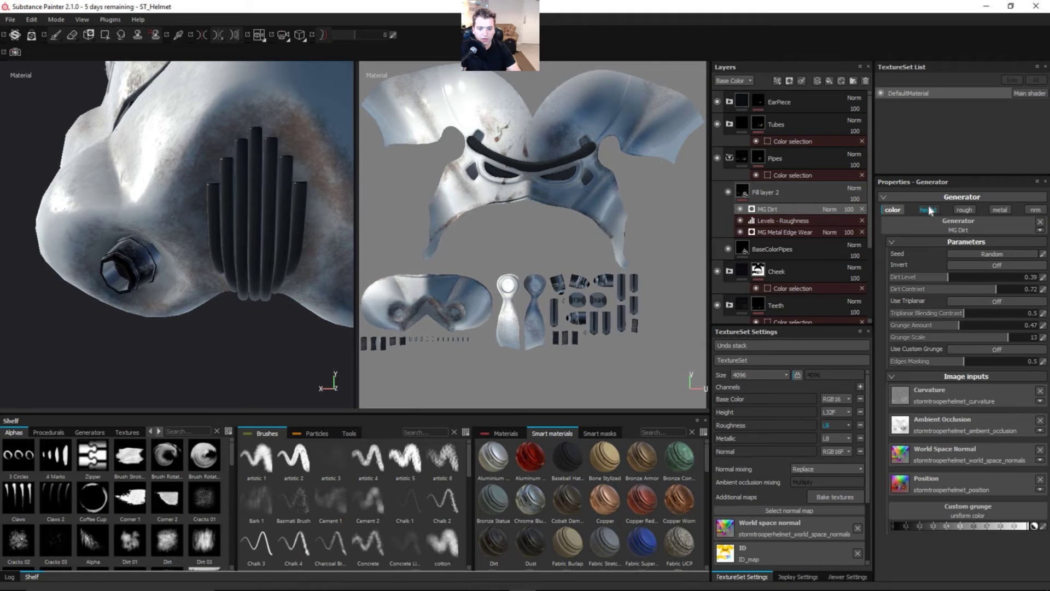
{"action": "left_click", "coordinate": [966, 209]}
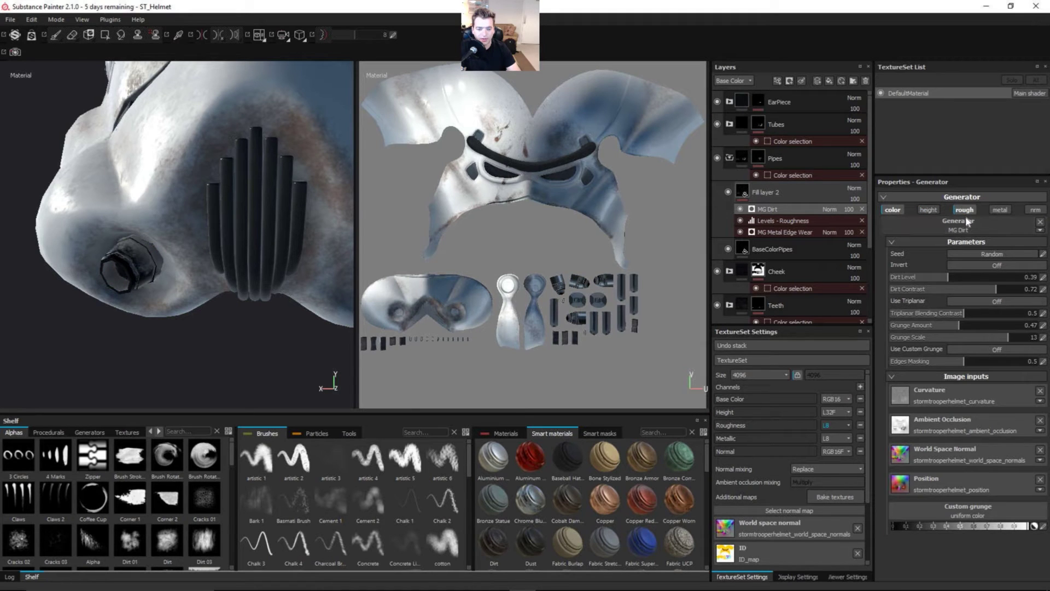
{"action": "right_click_drag", "start_coordinate": [92, 254], "coordinate": [253, 239], "text": "alt"}
{"action": "left_click_drag", "start_coordinate": [253, 239], "coordinate": [305, 251], "text": "alt"}
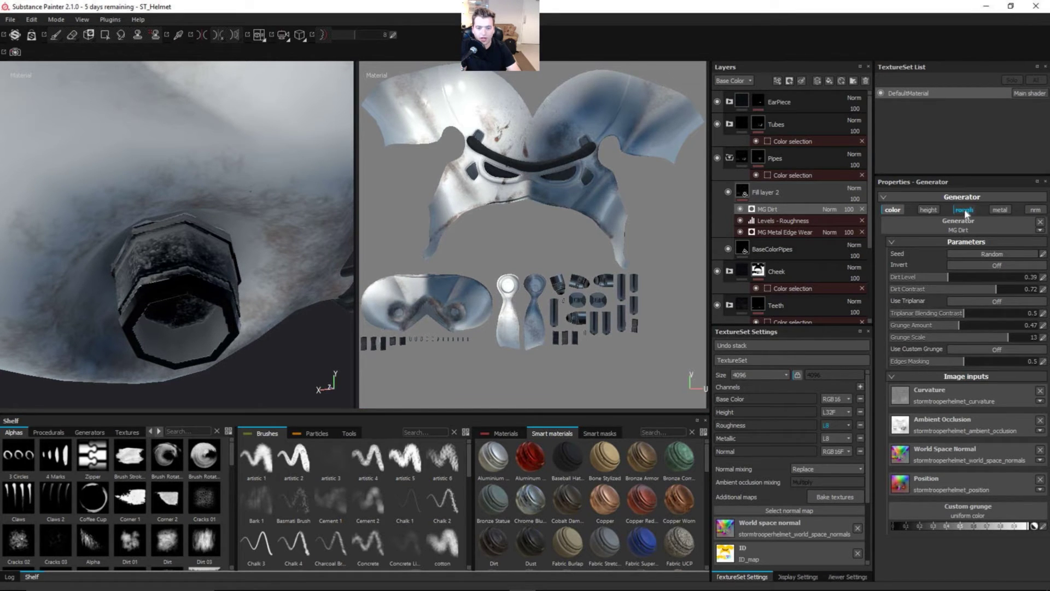
{"action": "left_click_drag", "start_coordinate": [229, 263], "coordinate": [213, 264], "text": "alt"}
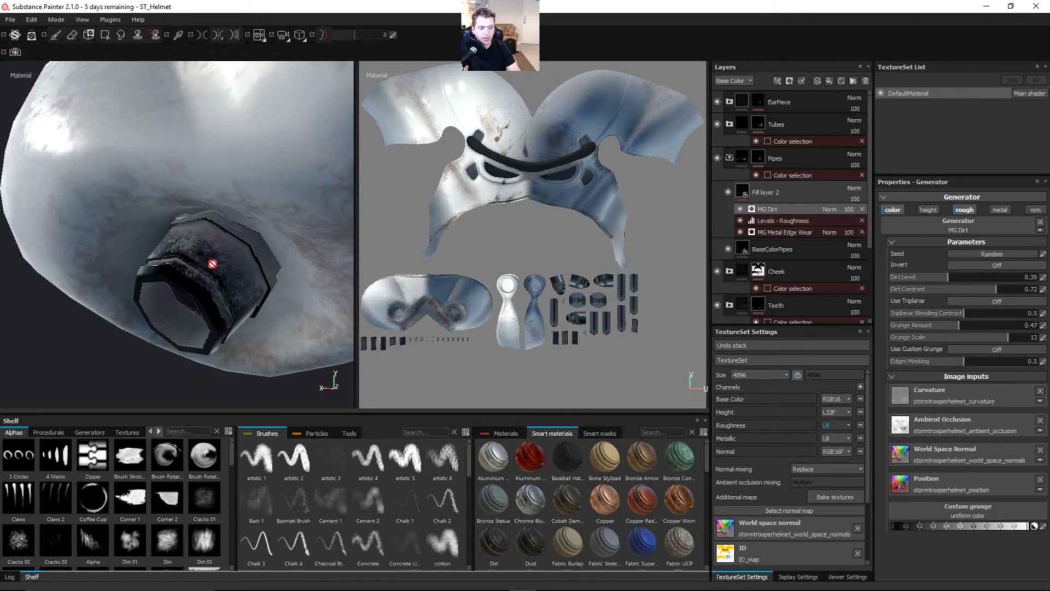
Examine the pipe's roughness, metallic and base color channels up close, and return to the full material display
{"action": "key", "text": "c"}
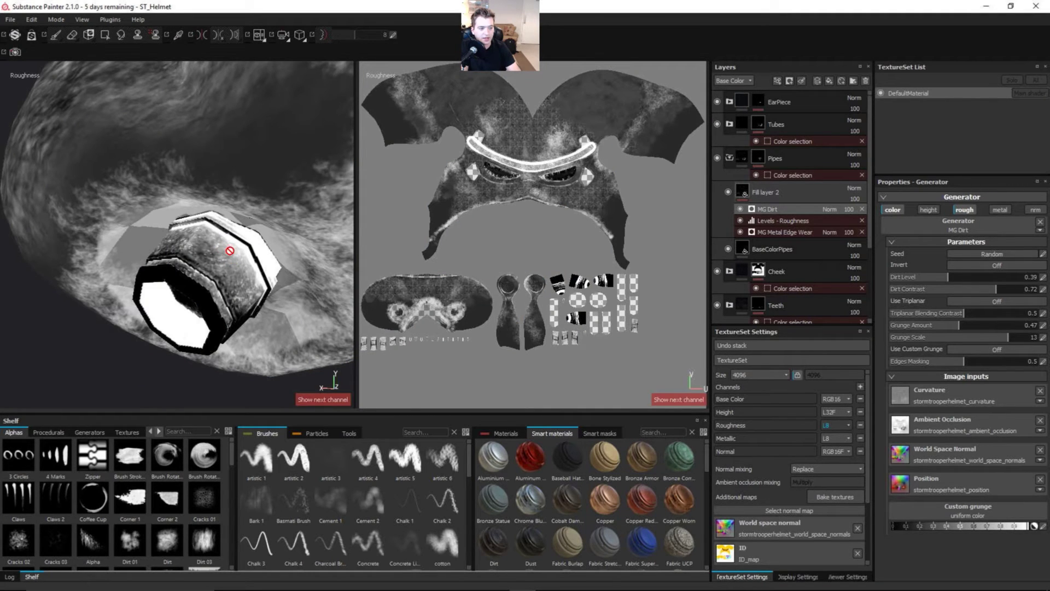
{"action": "left_click_drag", "start_coordinate": [241, 257], "coordinate": [259, 268], "text": "alt"}
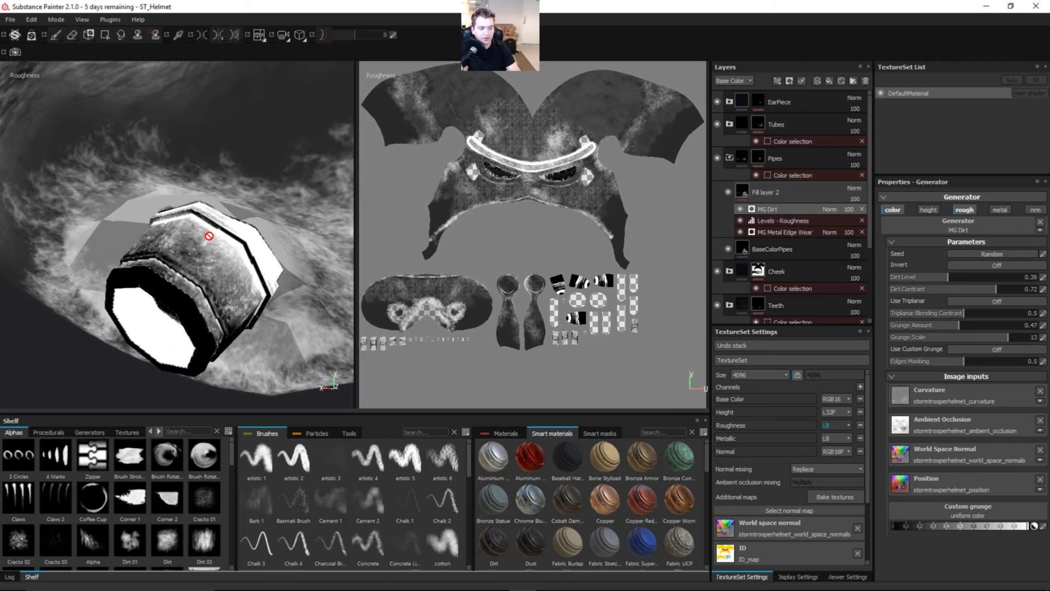
{"action": "key", "text": "c"}
{"action": "key", "text": "c"}
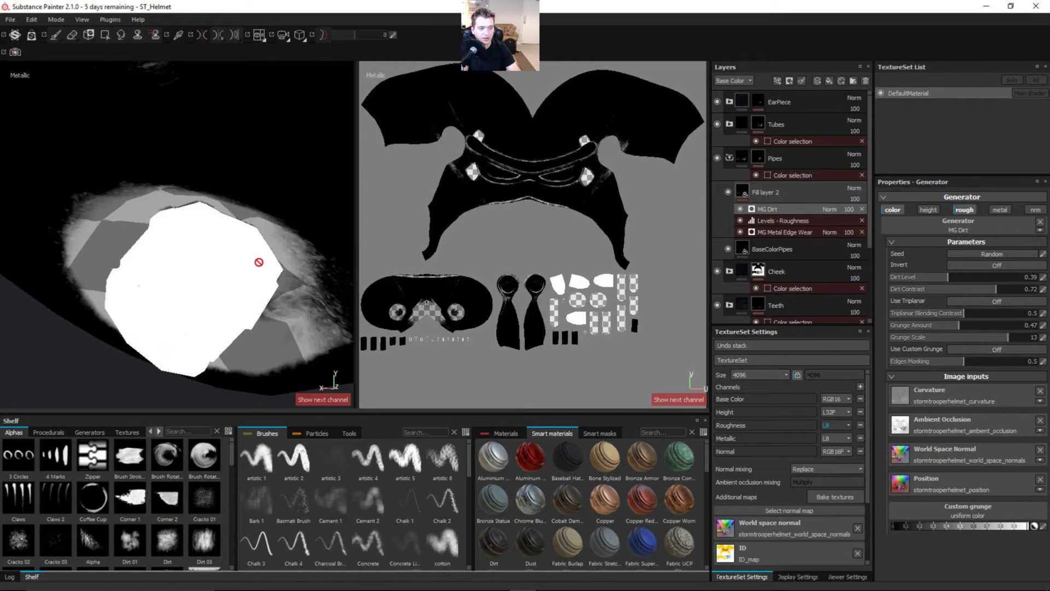
{"action": "key", "text": "c"}
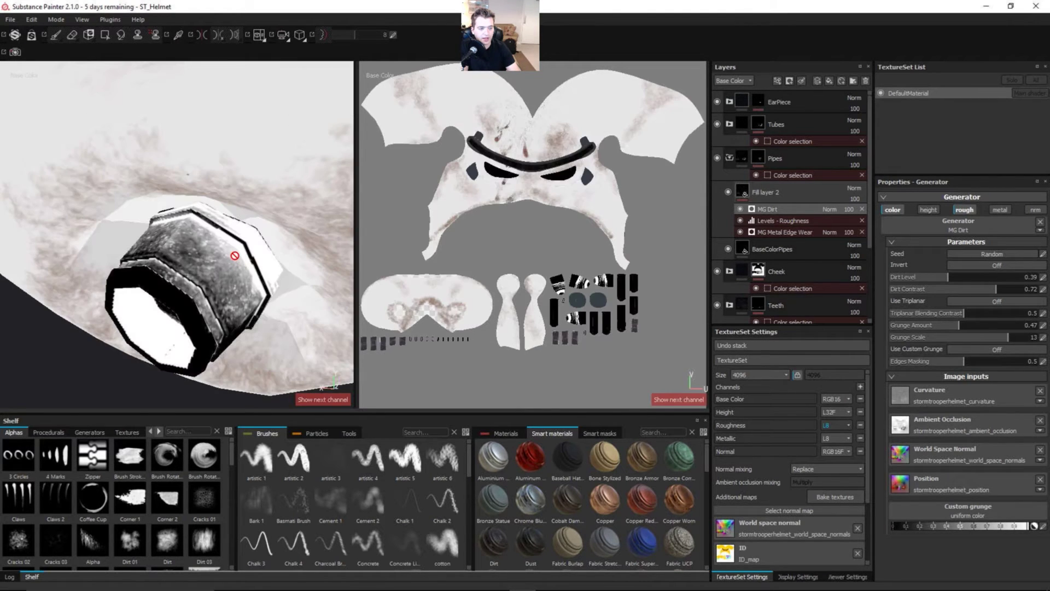
{"action": "key", "text": "c"}
{"action": "key", "text": "c"}
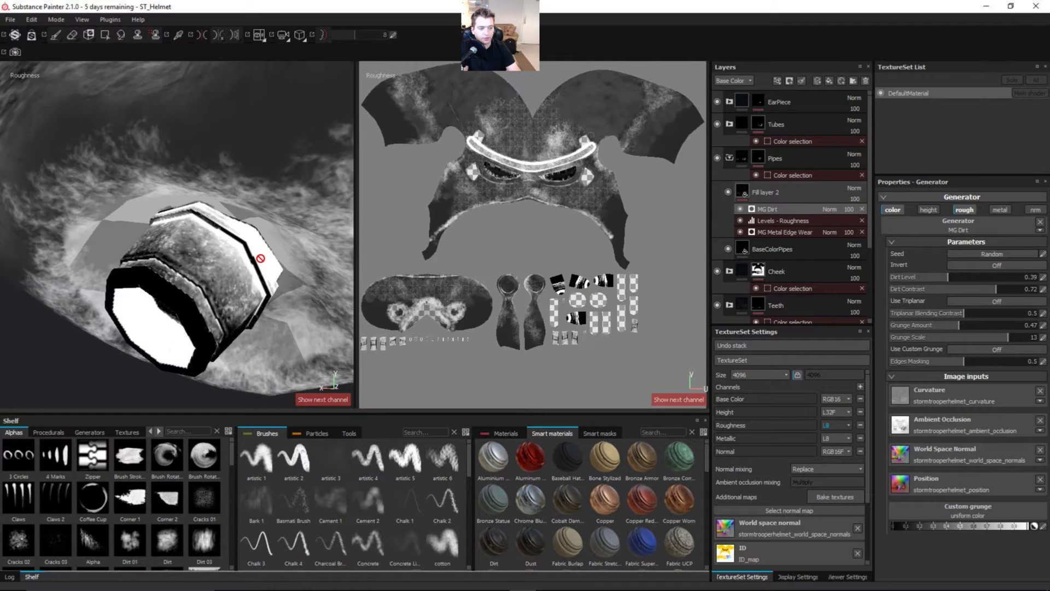
{"action": "key", "text": "m"}
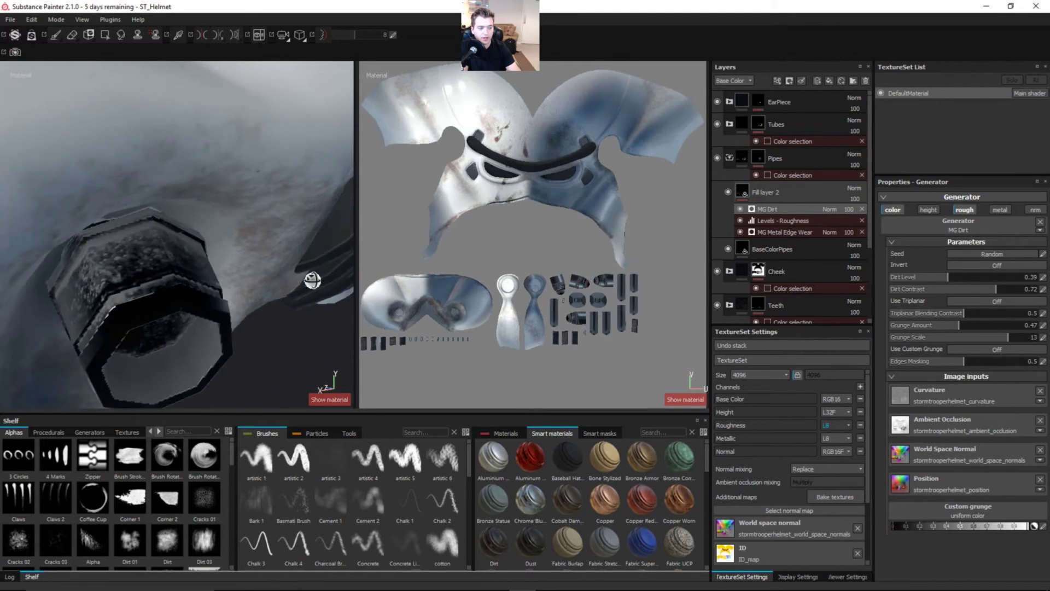
{"action": "mouse_move", "coordinate": [242, 290]}
{"action": "left_mouse_down", "text": "alt"}
{"action": "mouse_move", "coordinate": [268, 263]}
{"action": "mouse_move", "coordinate": [186, 319]}
{"action": "mouse_move", "coordinate": [263, 291]}
{"action": "mouse_move", "coordinate": [245, 276]}
{"action": "left_mouse_up", "text": "alt"}
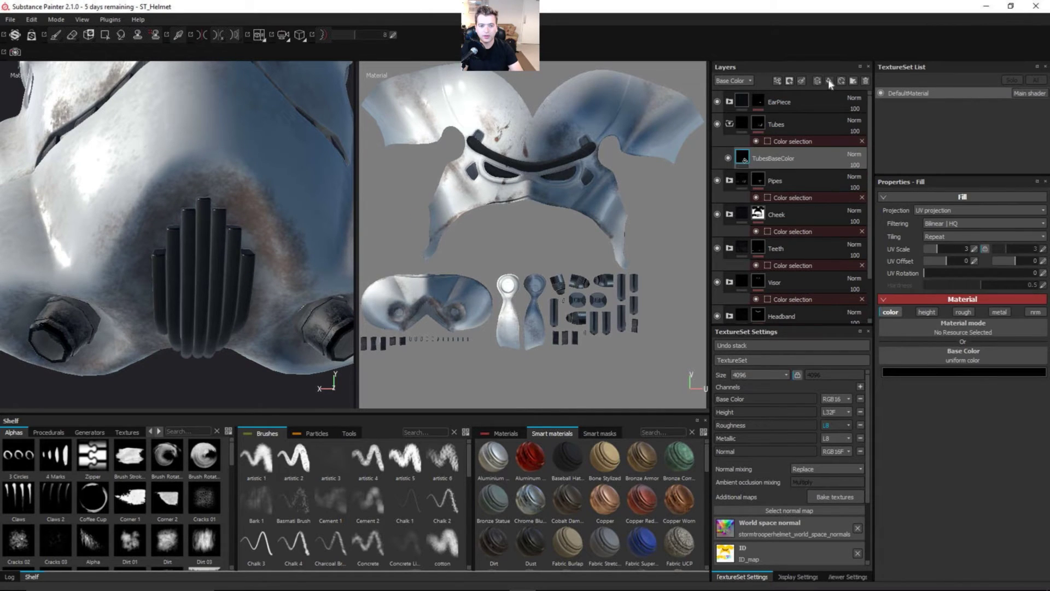
Add a fill layer inside the Tubes folder and name it DirtTubes
{"action": "left_click", "coordinate": [830, 81]}
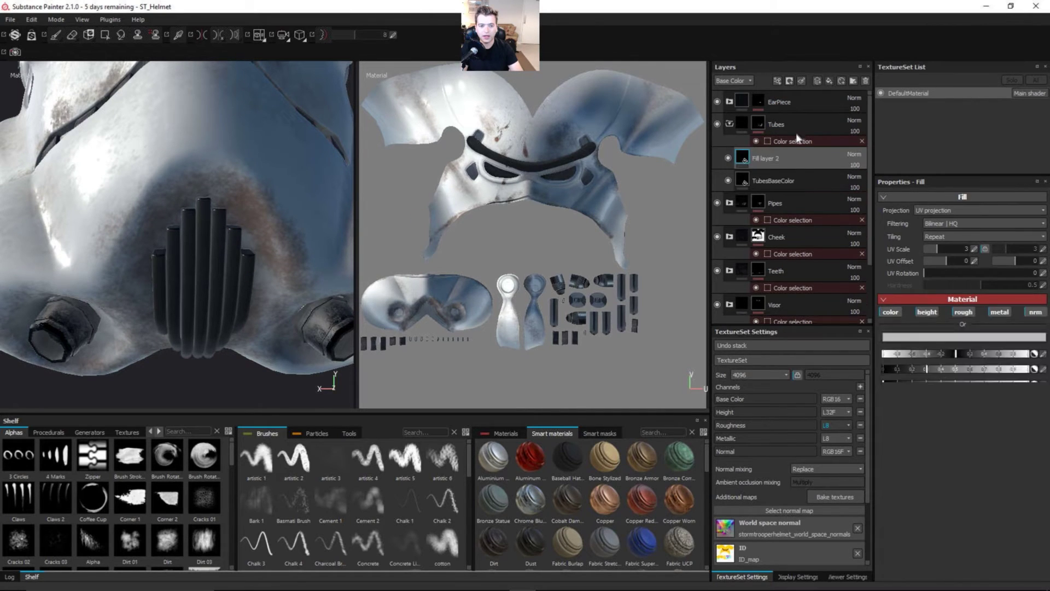
{"action": "double_click", "coordinate": [779, 159]}
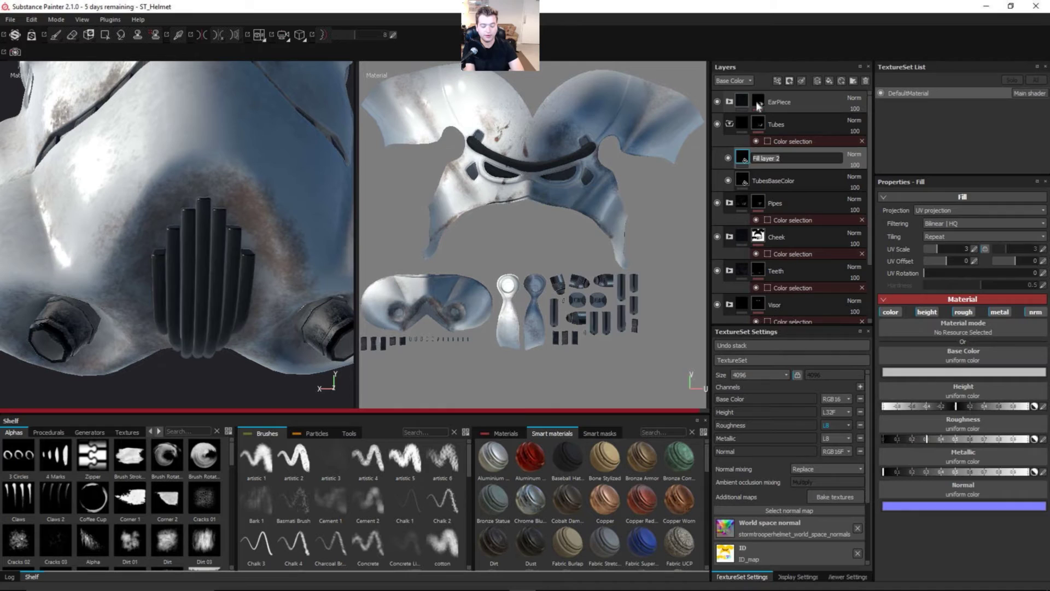
{"action": "type", "text": "DirtTubes"}
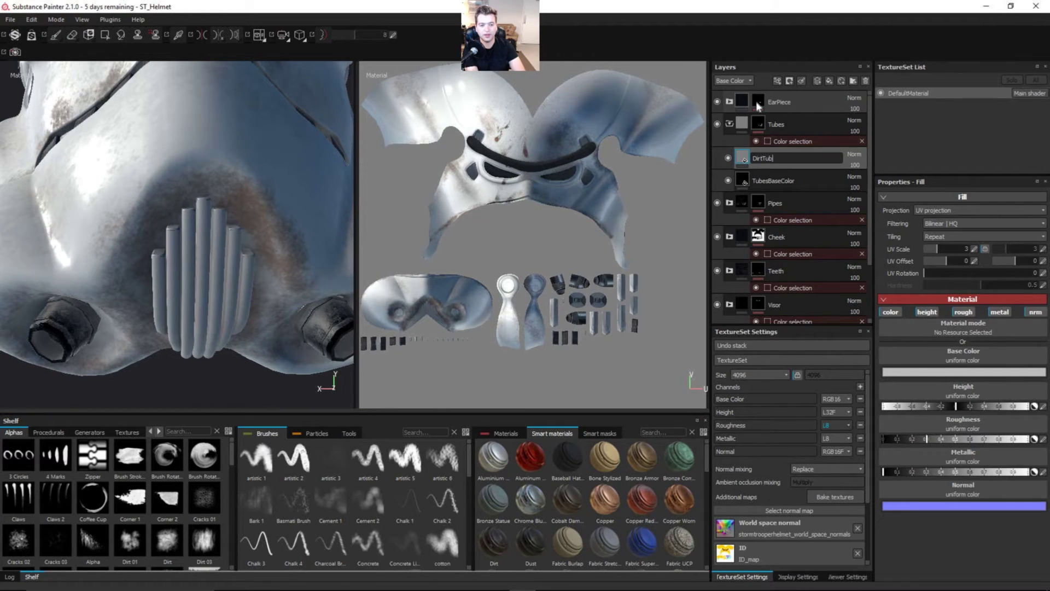
{"action": "key", "text": "Return"}
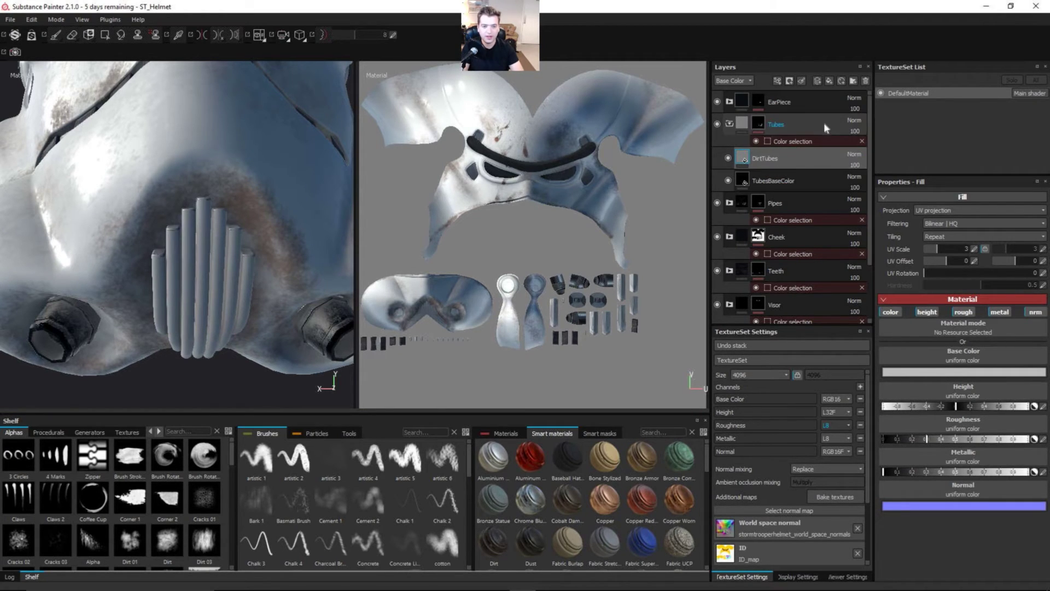
Turn off the height, normal and metallic channels of the DirtTubes fill layer, leaving color and roughness active
{"action": "left_click", "coordinate": [927, 312]}
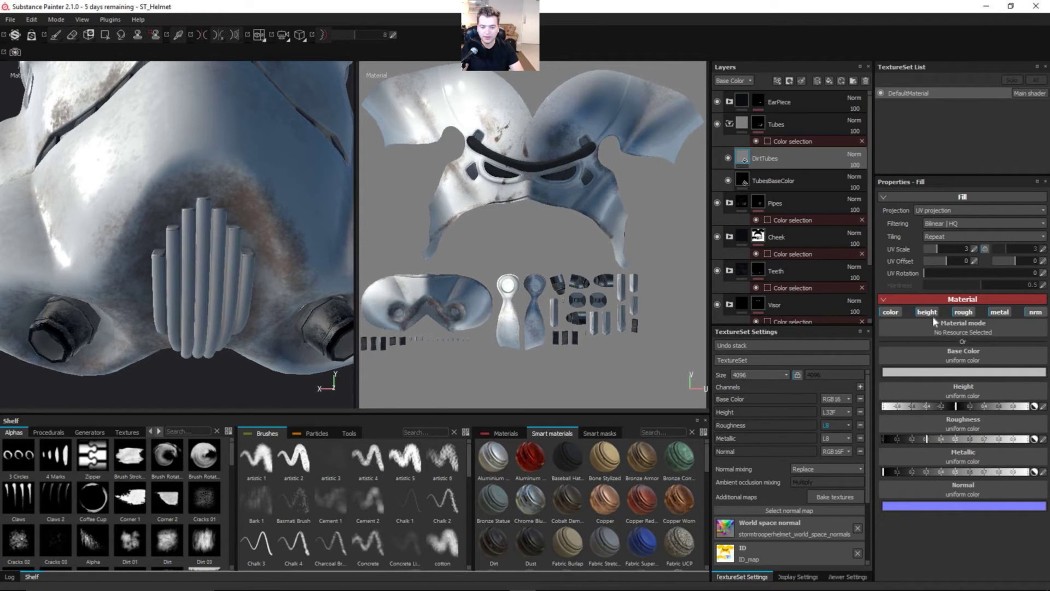
{"action": "left_click", "coordinate": [1036, 312]}
{"action": "left_click", "coordinate": [1000, 312]}
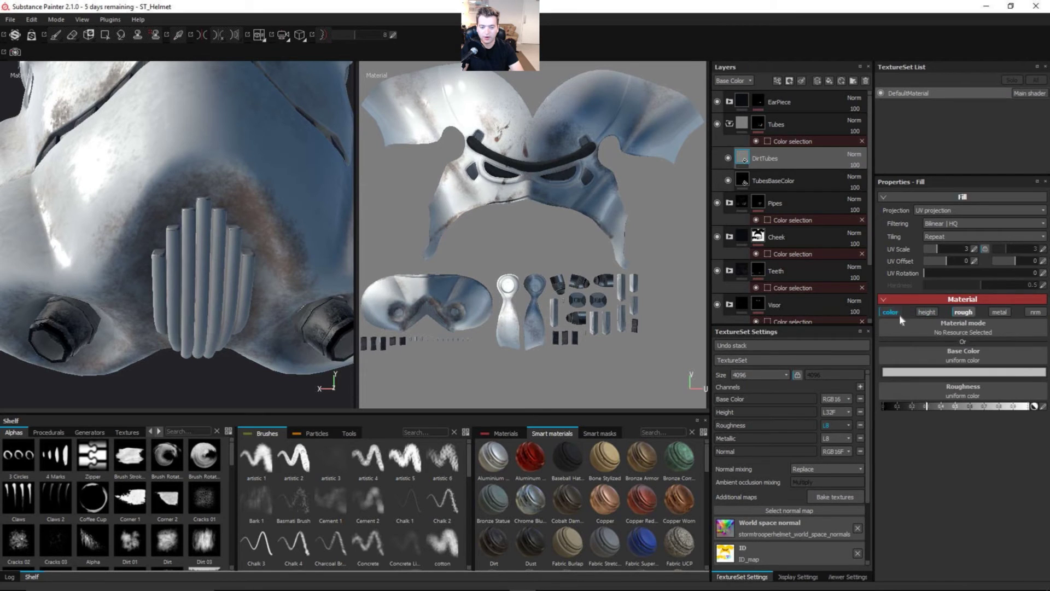
Set the base color of the DirtTubes fill layer to a very dark, muted brown
{"action": "left_click", "coordinate": [940, 374]}
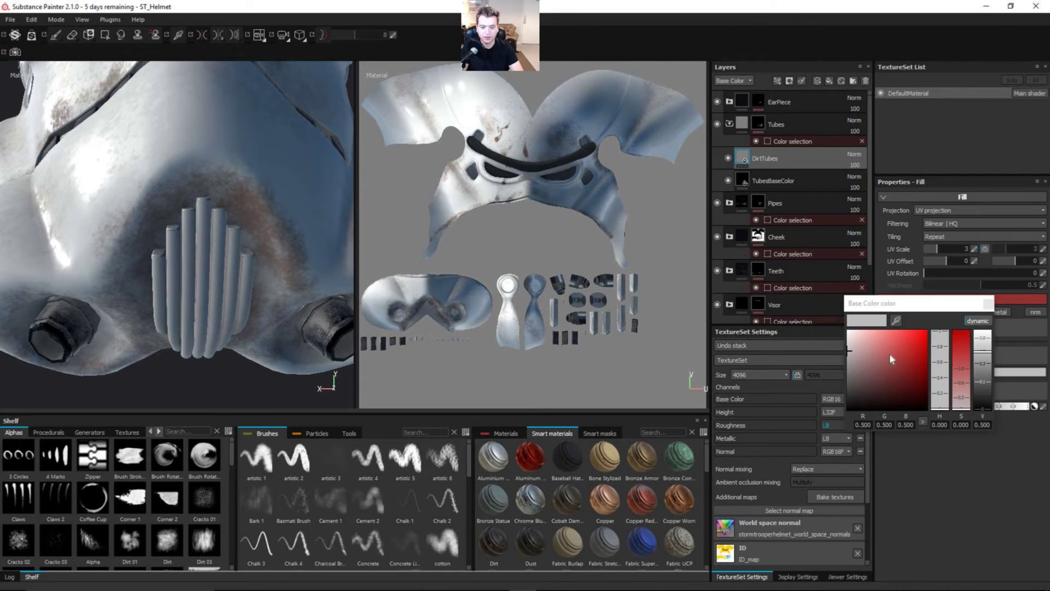
{"action": "left_click_drag", "start_coordinate": [891, 358], "coordinate": [861, 389]}
{"action": "left_click_drag", "start_coordinate": [962, 370], "coordinate": [955, 380]}
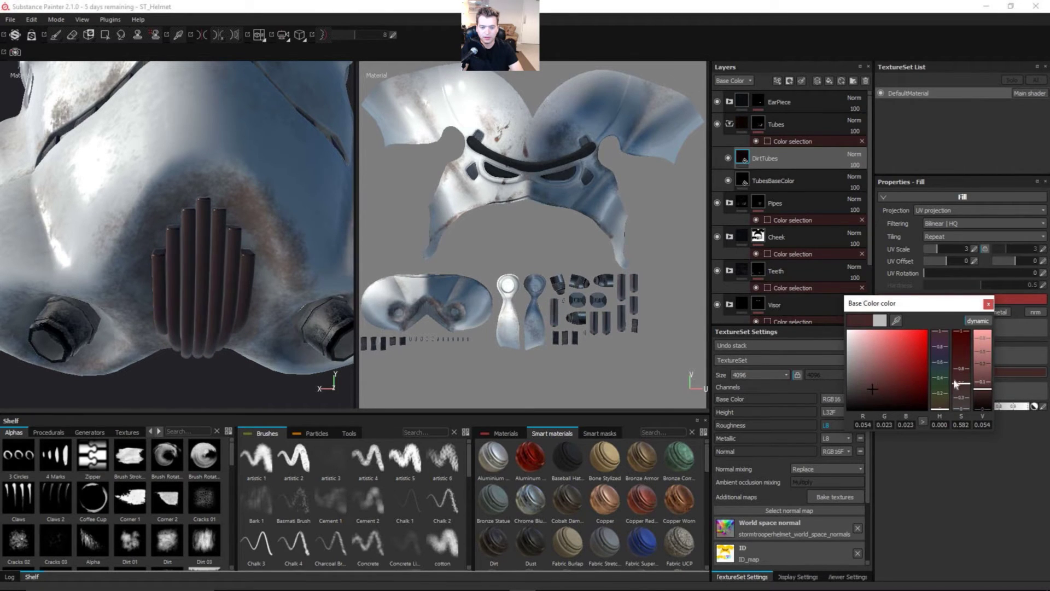
{"action": "left_click_drag", "start_coordinate": [865, 386], "coordinate": [858, 389]}
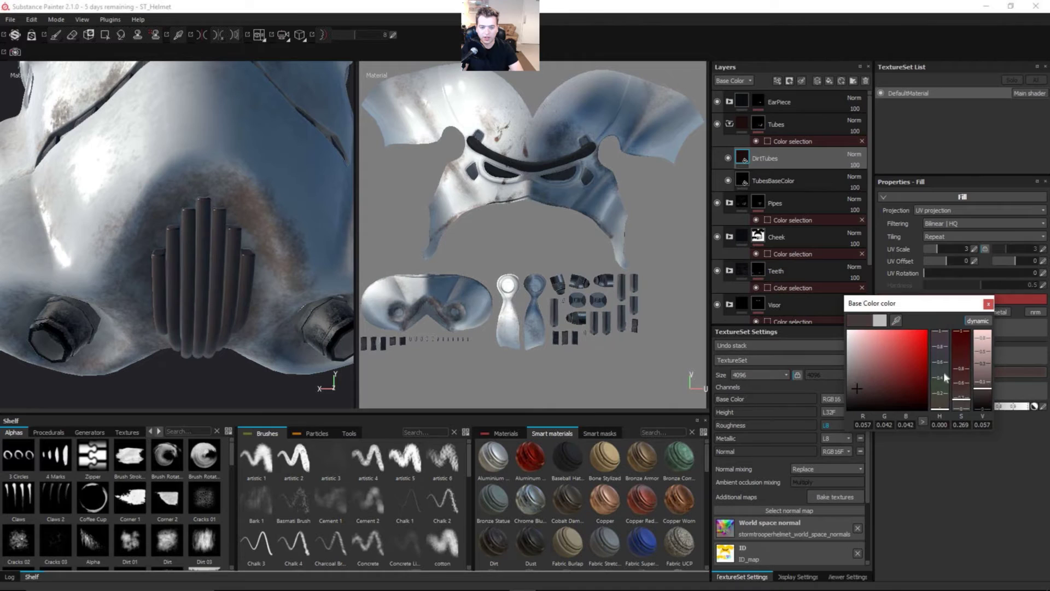
{"action": "left_click_drag", "start_coordinate": [944, 372], "coordinate": [896, 398]}
{"action": "left_click", "coordinate": [894, 393]}
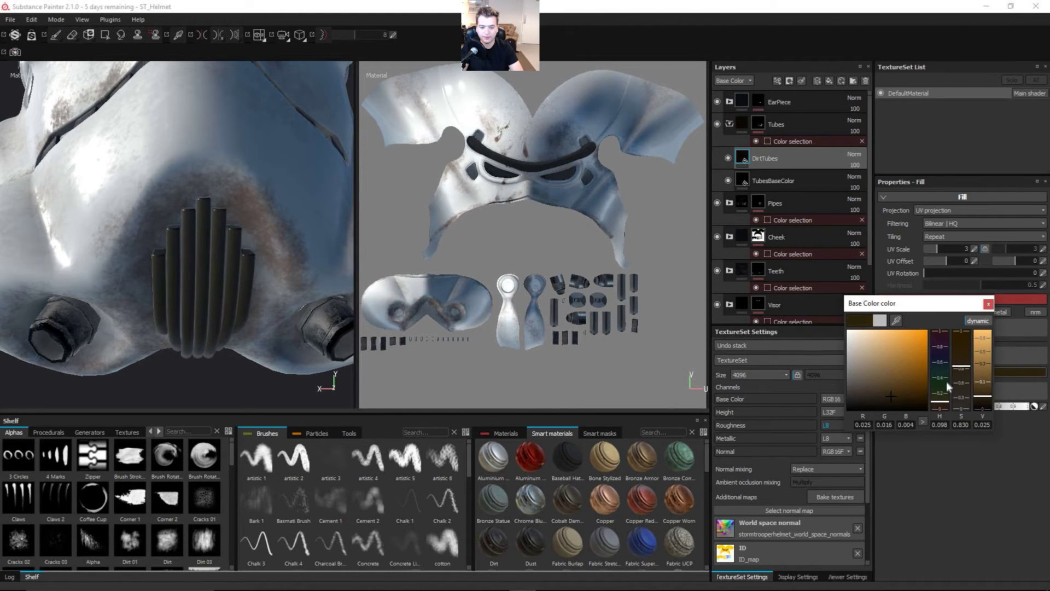
{"action": "left_click_drag", "start_coordinate": [963, 368], "coordinate": [970, 378]}
{"action": "left_click", "coordinate": [987, 305]}
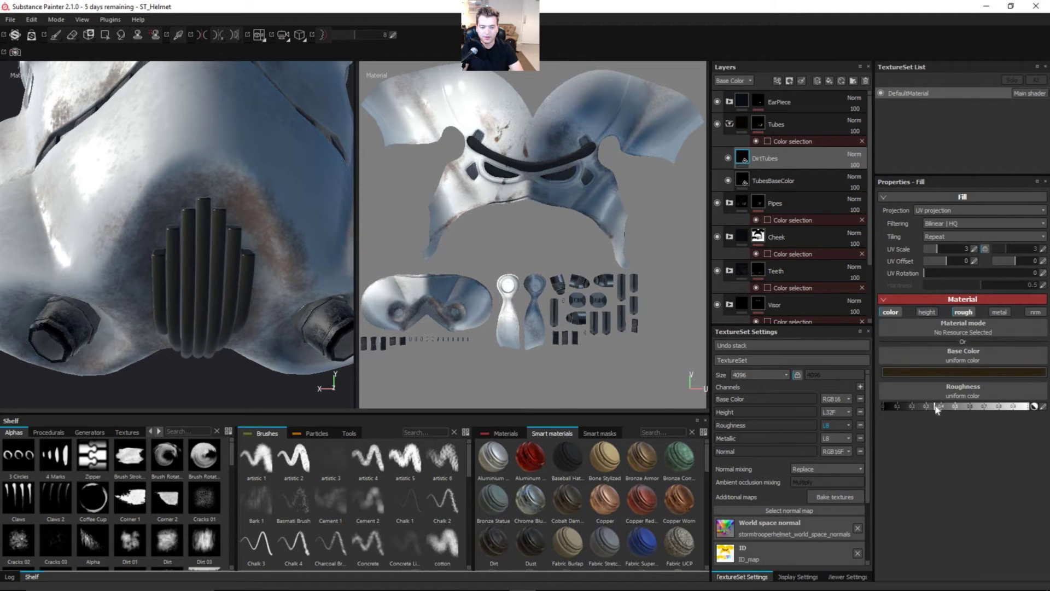
Add an MG Dripping Rust generator to the DirtTubes layer, affecting only the color and roughness channels
{"action": "right_click", "coordinate": [785, 158]}
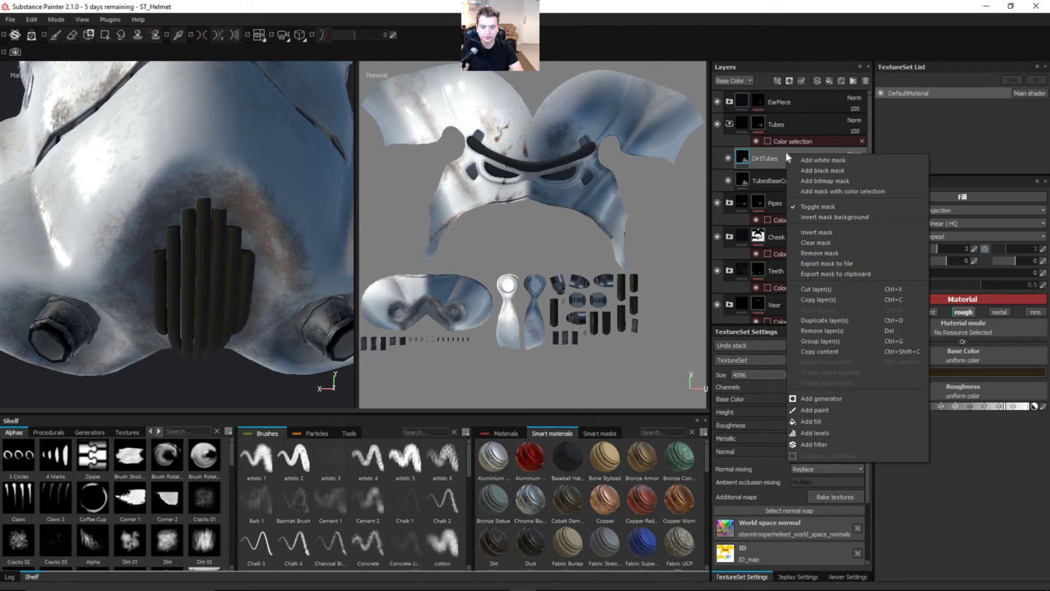
{"action": "left_click", "coordinate": [849, 397]}
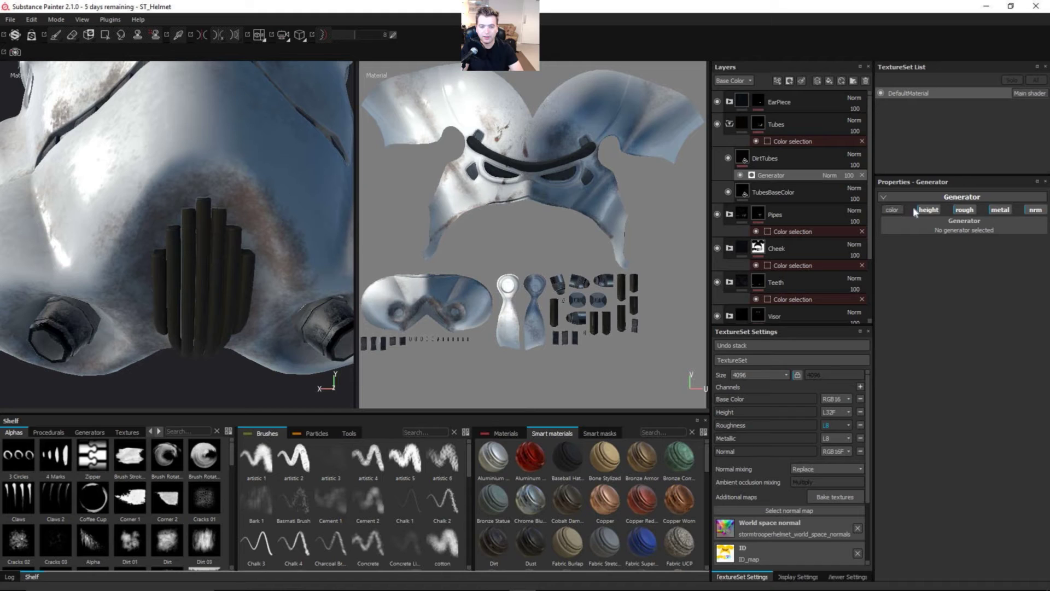
{"action": "key", "text": "ctrl+z"}
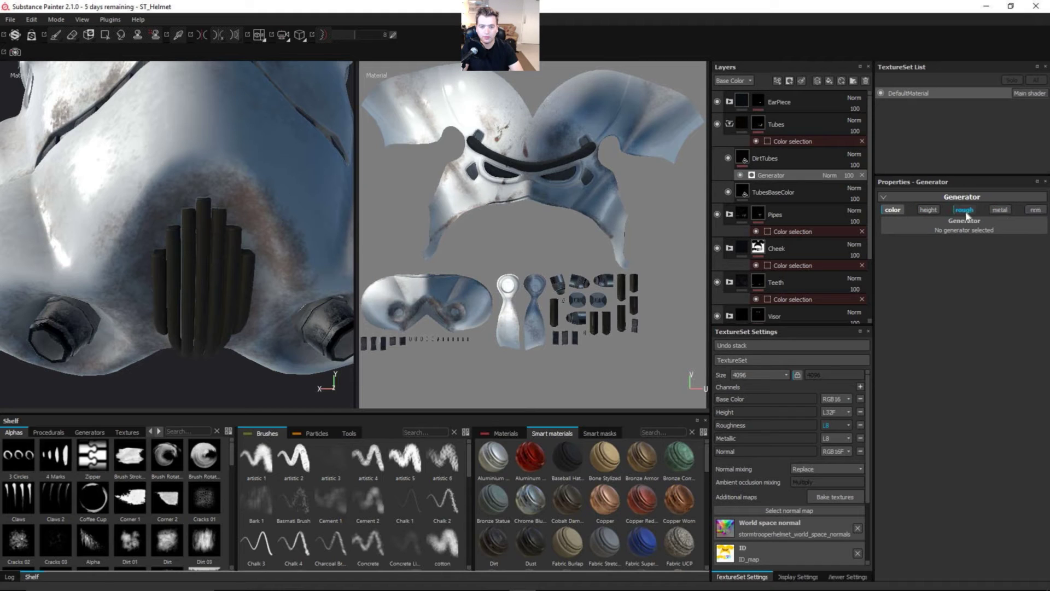
{"action": "left_click", "coordinate": [973, 228]}
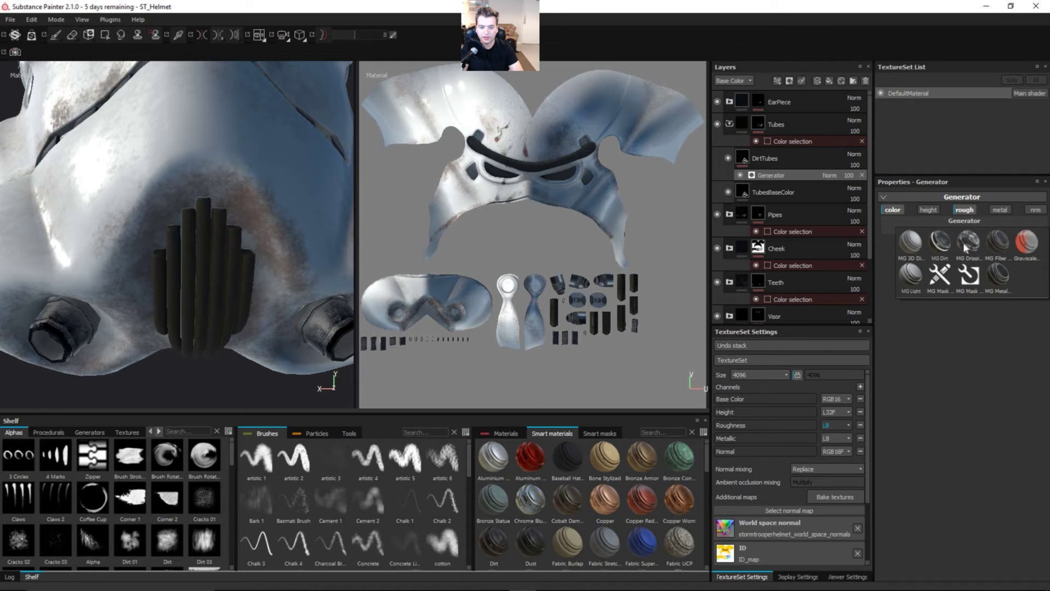
{"action": "left_click", "coordinate": [967, 243]}
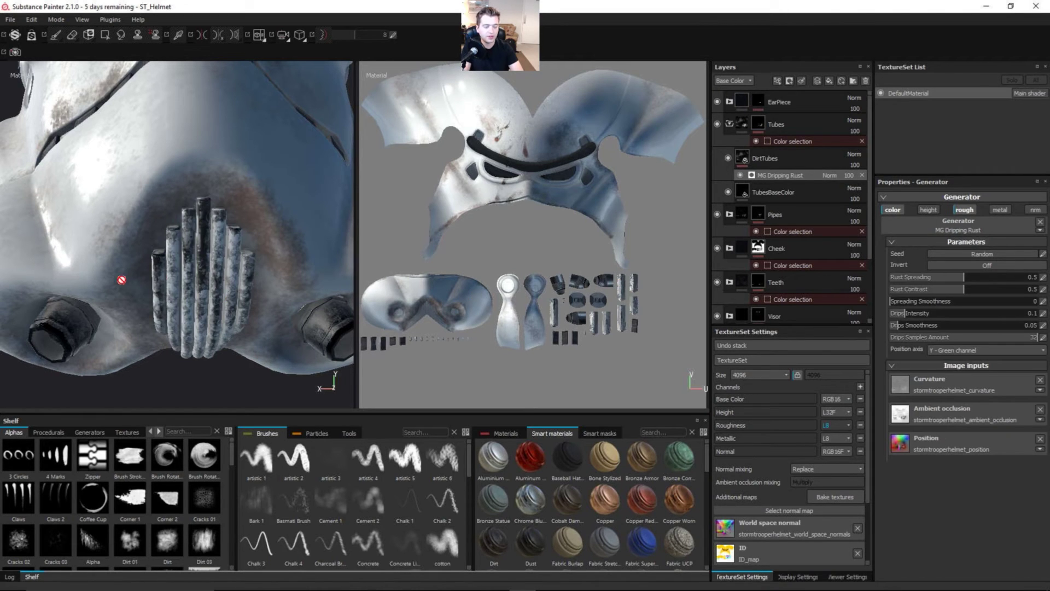
Set the MG Dripping Rust generator's blending mode to Multiply while viewing the tubes from the side
{"action": "left_click_drag", "start_coordinate": [121, 280], "coordinate": [352, 235], "text": "alt"}
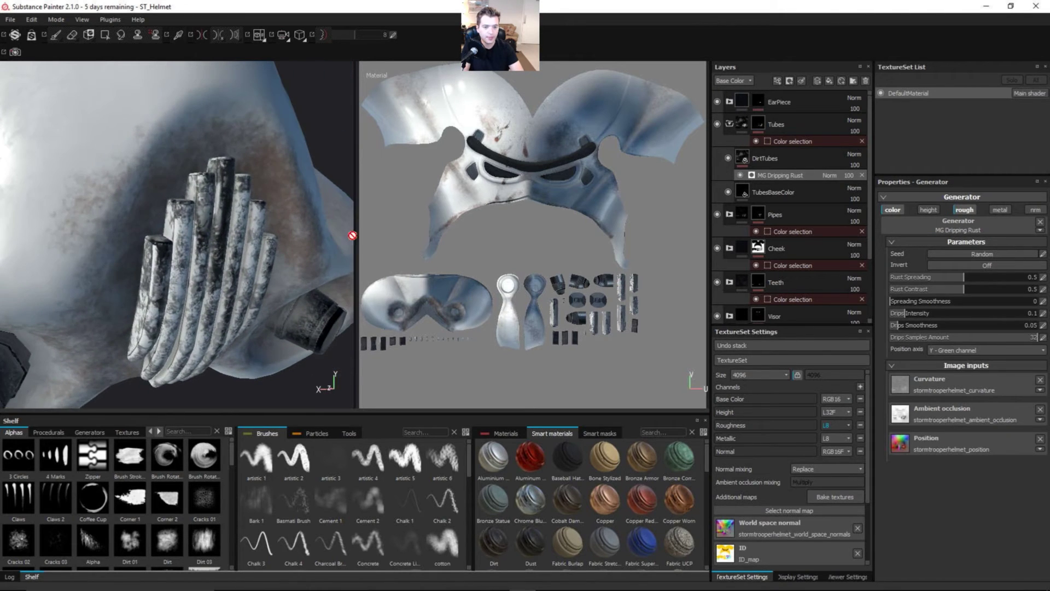
{"action": "left_click", "coordinate": [832, 176]}
{"action": "left_click", "coordinate": [845, 230]}
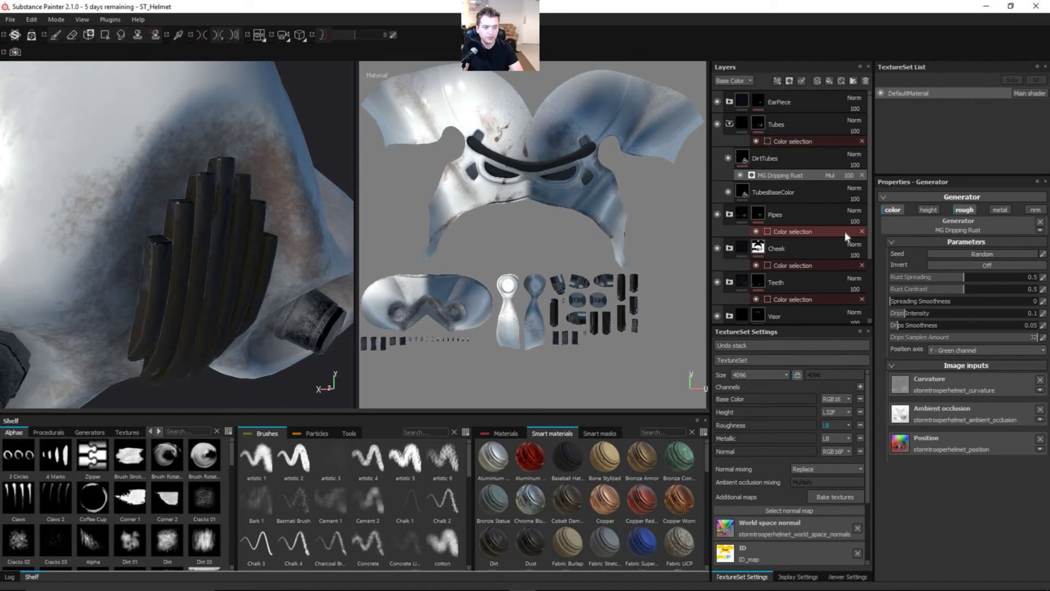
Add a Levels effect to the DirtTubes layer and set its affected channel to Roughness
{"action": "mouse_move", "coordinate": [216, 244]}
{"action": "left_mouse_down", "text": "alt"}
{"action": "mouse_move", "coordinate": [206, 230]}
{"action": "mouse_move", "coordinate": [176, 244]}
{"action": "mouse_move", "coordinate": [277, 226]}
{"action": "mouse_move", "coordinate": [158, 292]}
{"action": "mouse_move", "coordinate": [145, 277]}
{"action": "mouse_move", "coordinate": [225, 253]}
{"action": "left_mouse_up", "text": "alt"}
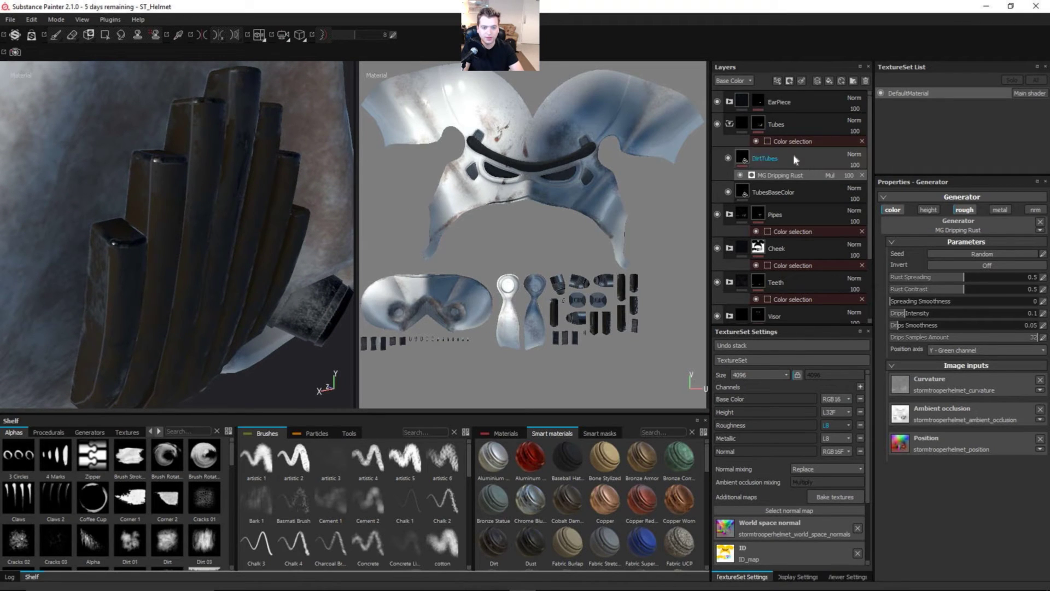
{"action": "left_click", "coordinate": [777, 80]}
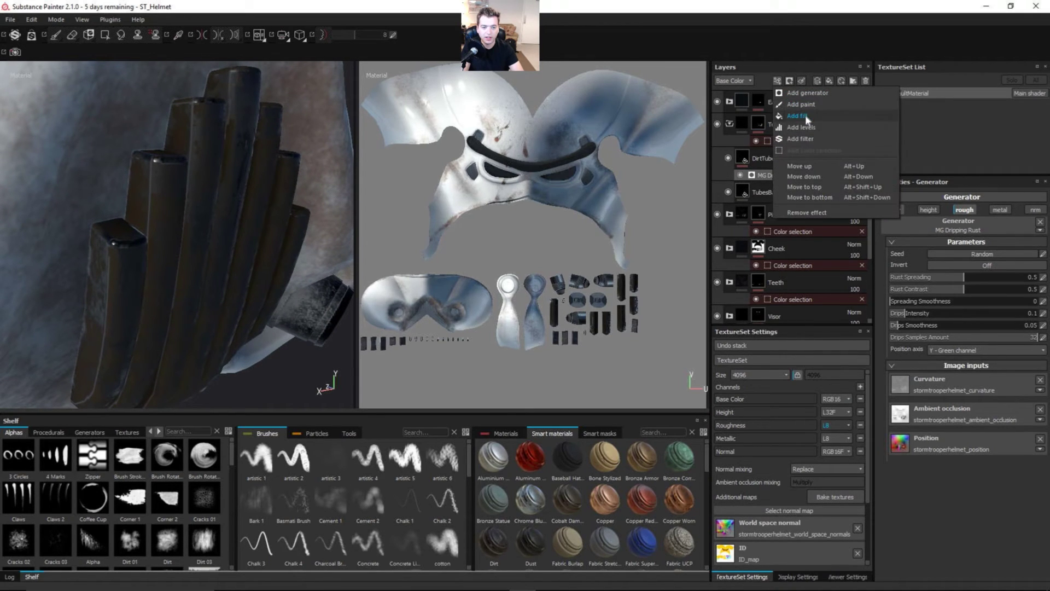
{"action": "left_click", "coordinate": [813, 127]}
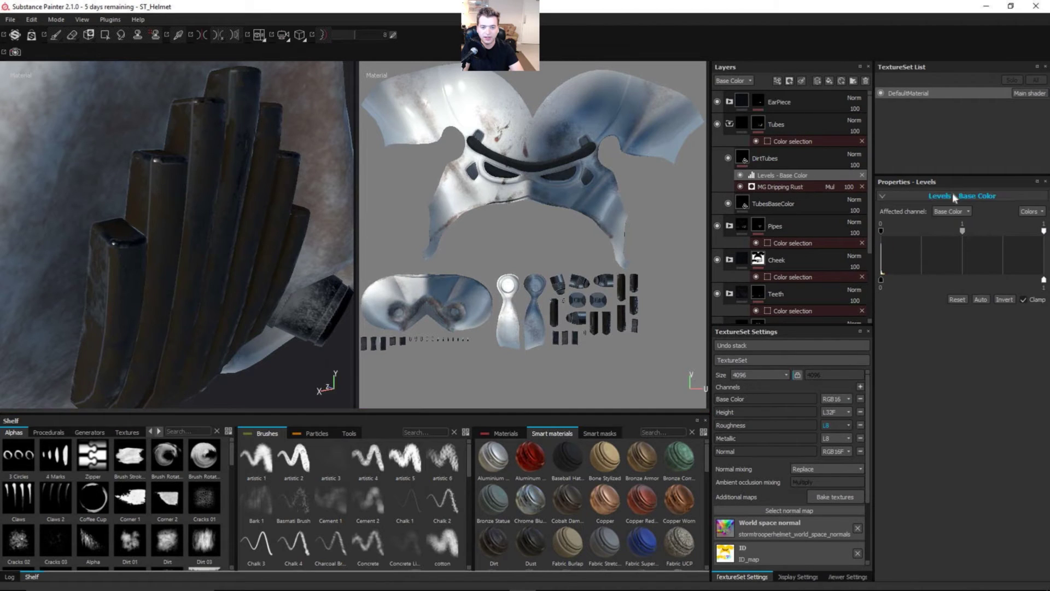
{"action": "left_click", "coordinate": [952, 211]}
{"action": "left_click", "coordinate": [961, 237]}
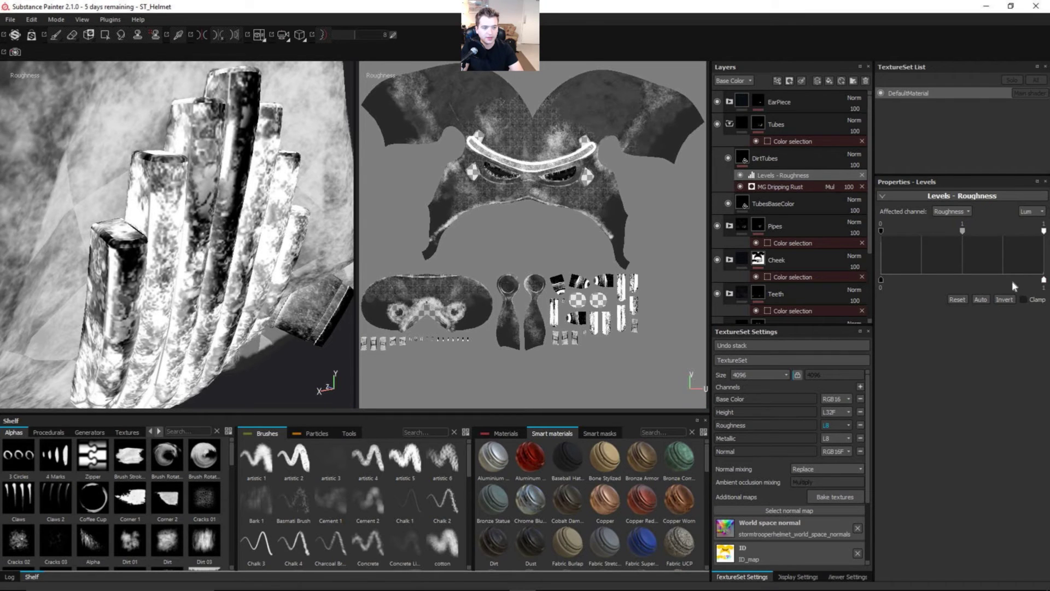
Set the Roughness levels on DirtTubes to an output range of 0.389 to 0.745 and a midpoint of 2.51
{"action": "left_click_drag", "start_coordinate": [900, 285], "coordinate": [945, 288]}
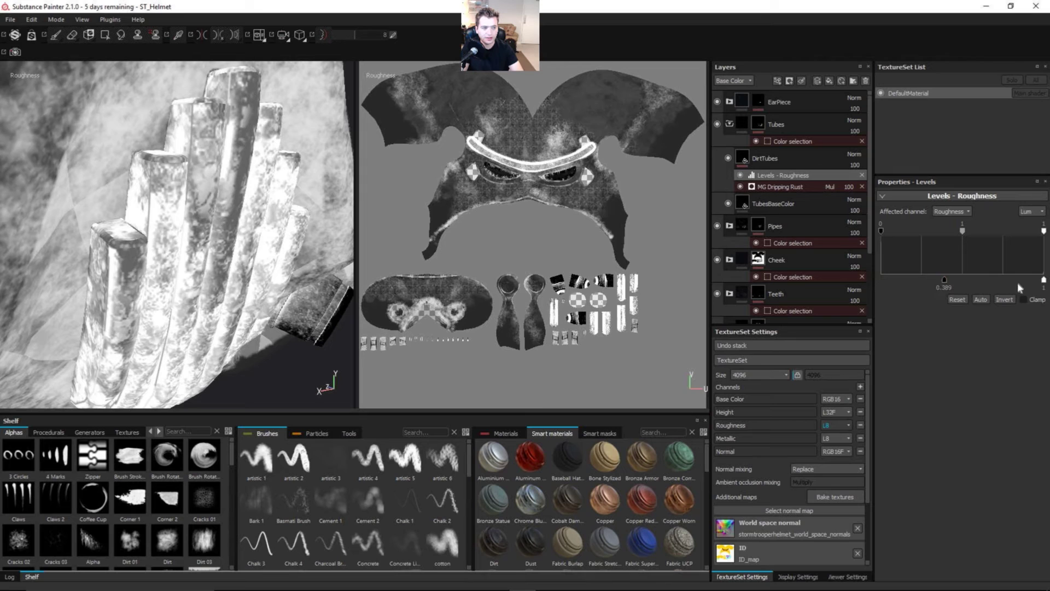
{"action": "left_click_drag", "start_coordinate": [1044, 279], "coordinate": [1005, 288]}
{"action": "left_click_drag", "start_coordinate": [964, 235], "coordinate": [972, 236]}
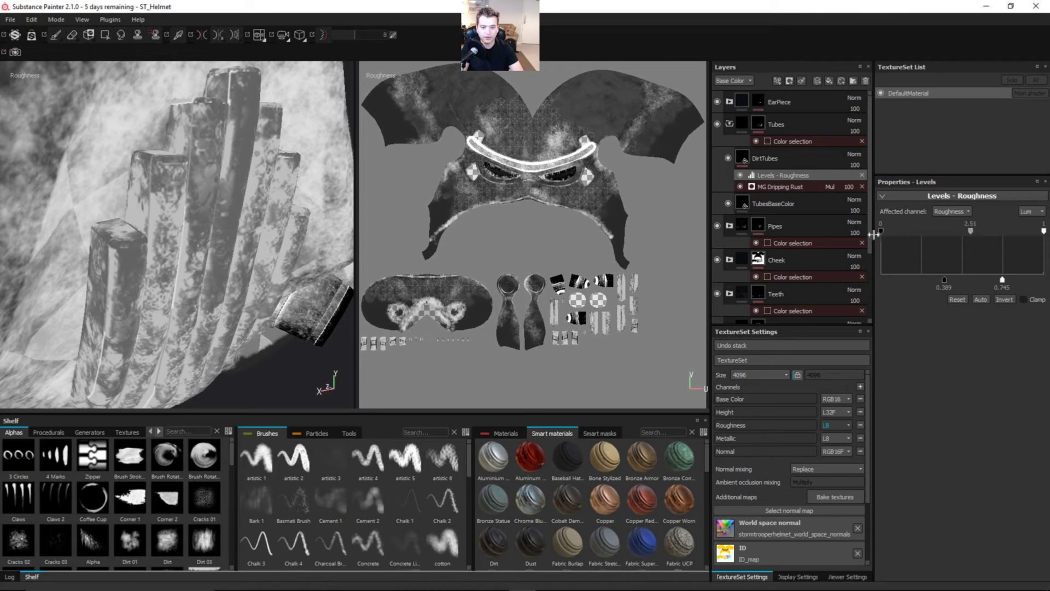
{"action": "key", "text": "m"}
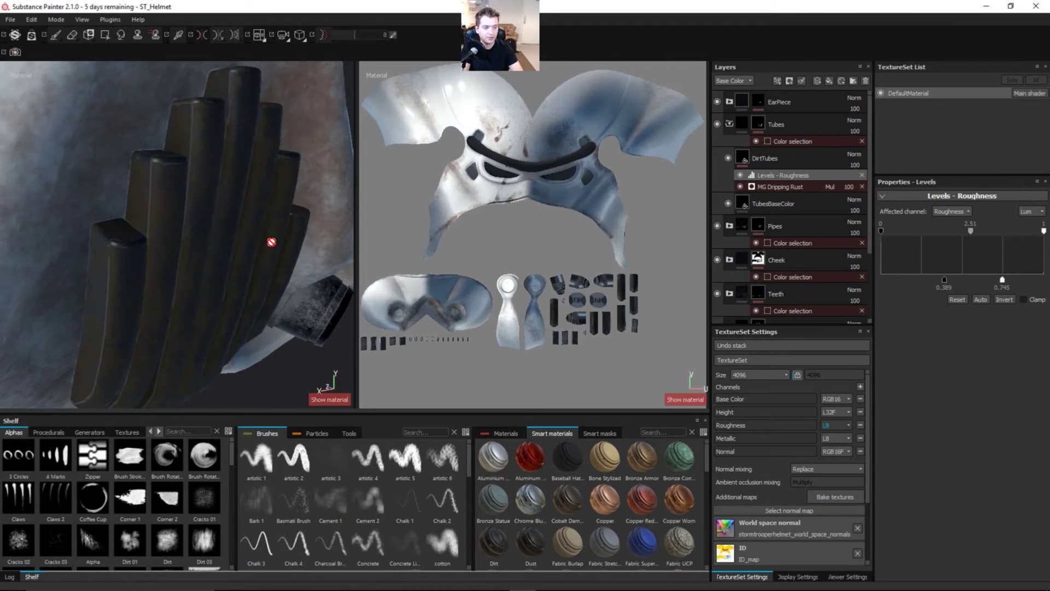
{"action": "mouse_move", "coordinate": [271, 242]}
{"action": "left_mouse_down", "text": "alt"}
{"action": "mouse_move", "coordinate": [171, 208]}
{"action": "mouse_move", "coordinate": [260, 227]}
{"action": "left_mouse_up", "text": "alt"}
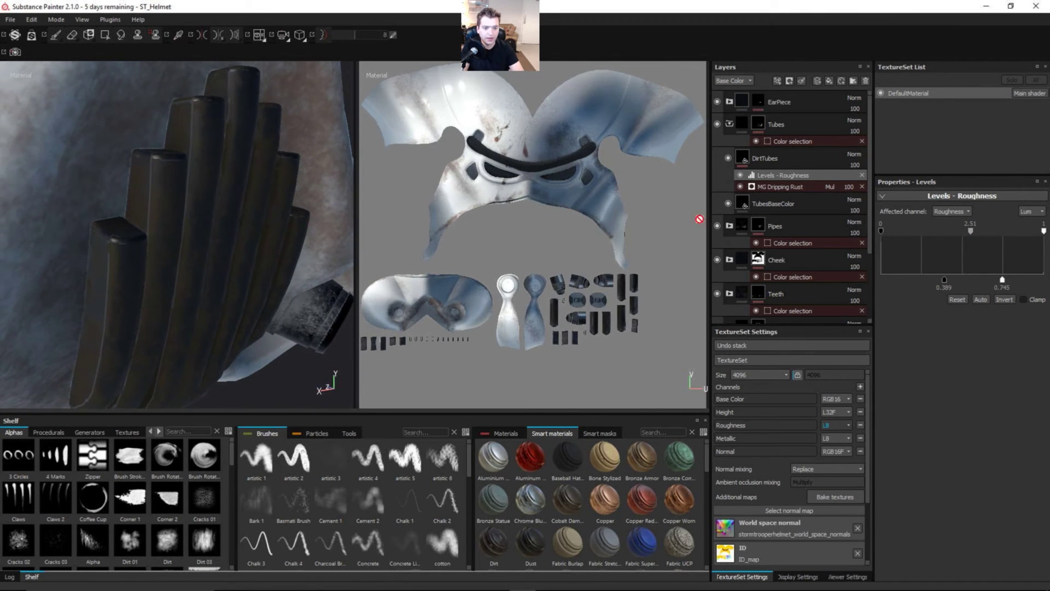
Set the MG Dripping Rust generator's Rust Spreading to 0.38, Rust Contrast to 0.67, and Drips Intensity and Drips Smoothness to 0.35
{"action": "left_click", "coordinate": [802, 185]}
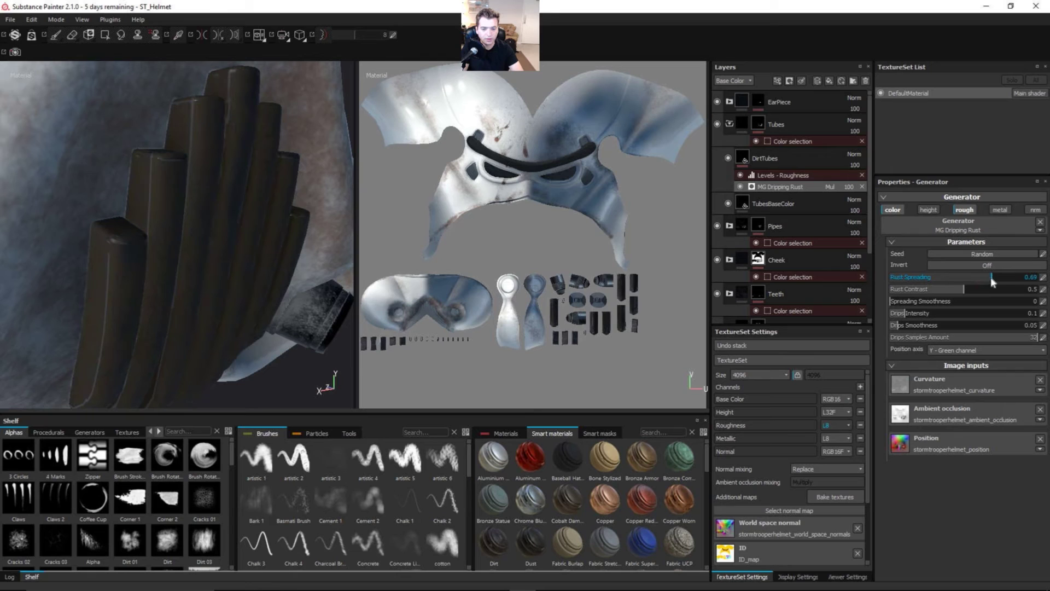
{"action": "left_click_drag", "start_coordinate": [950, 279], "coordinate": [952, 280]}
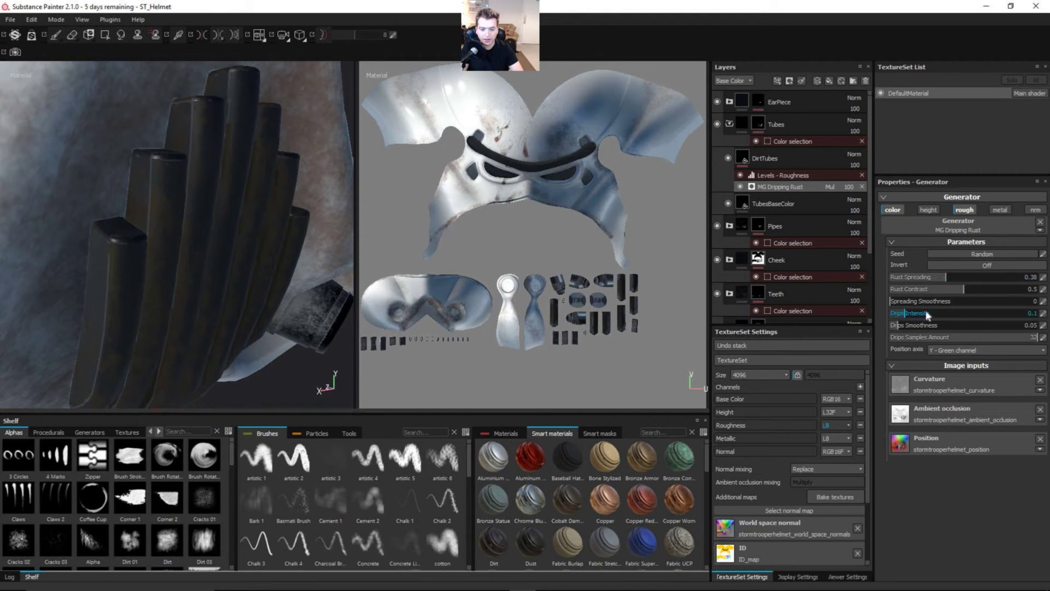
{"action": "left_click_drag", "start_coordinate": [964, 289], "coordinate": [987, 292]}
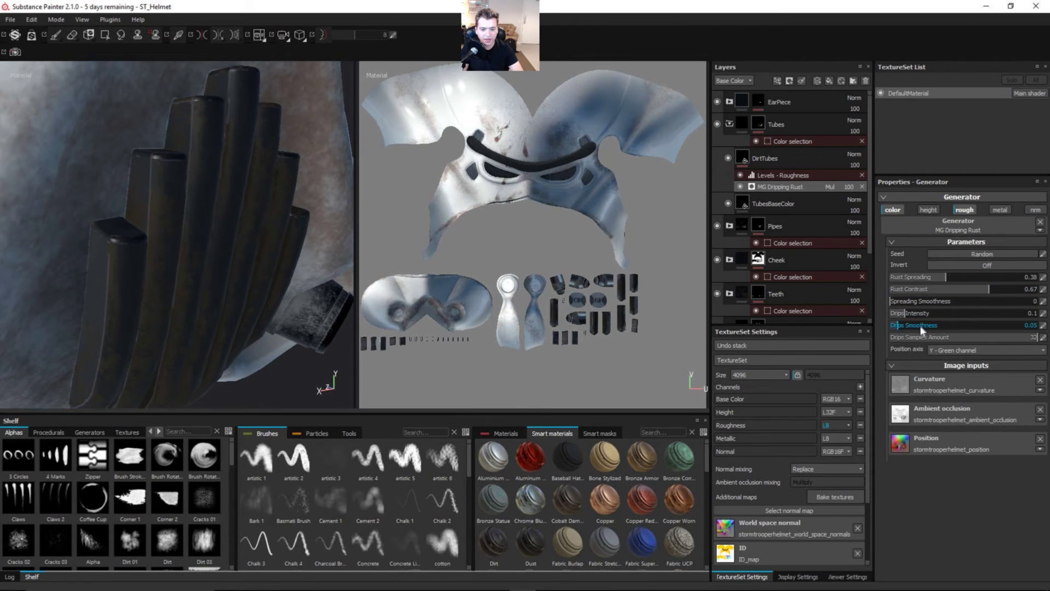
{"action": "left_click_drag", "start_coordinate": [940, 326], "coordinate": [940, 313]}
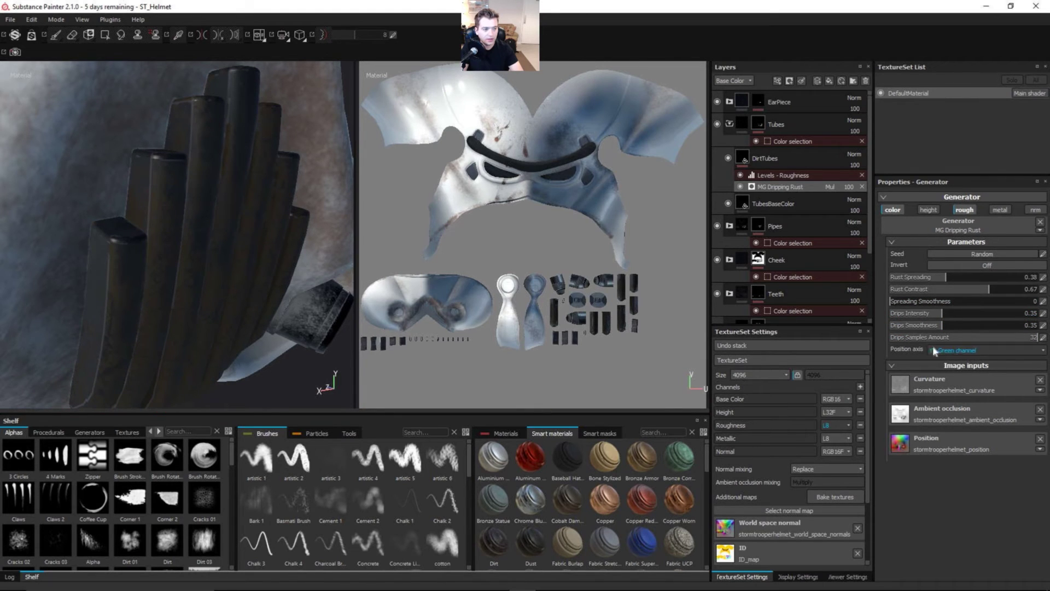
{"action": "mouse_move", "coordinate": [175, 237]}
{"action": "left_mouse_down", "text": "alt"}
{"action": "mouse_move", "coordinate": [122, 227]}
{"action": "mouse_move", "coordinate": [216, 239]}
{"action": "mouse_move", "coordinate": [321, 209]}
{"action": "left_mouse_up", "text": "alt"}
{"action": "left_click_drag", "start_coordinate": [268, 251], "coordinate": [246, 303], "text": "alt"}
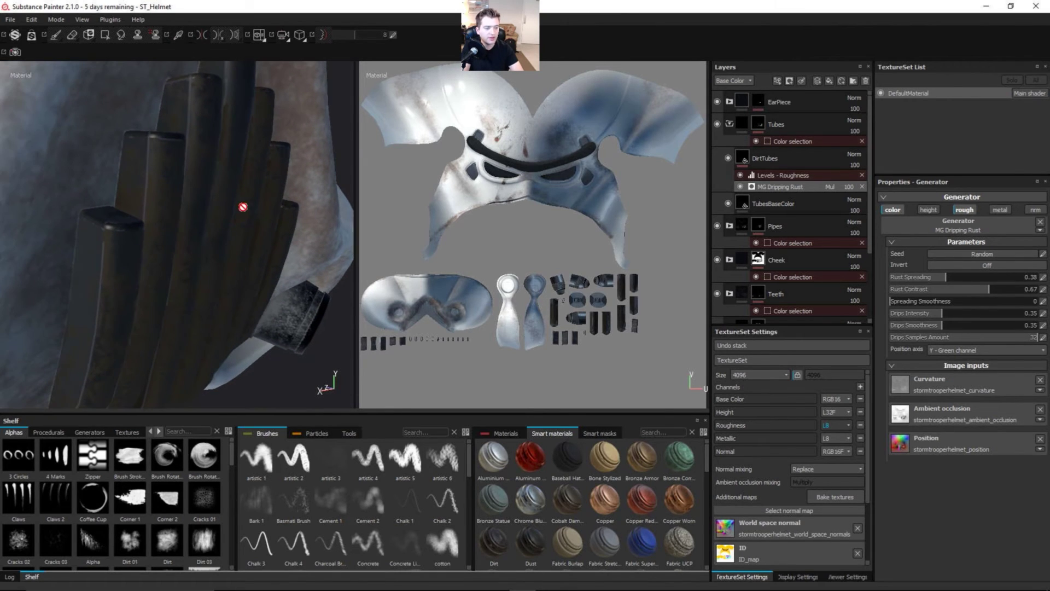
Enable the height channel of the MG Dripping Rust generator and add a Levels effect affecting Height to the DirtTubes layer
{"action": "left_click", "coordinate": [933, 211]}
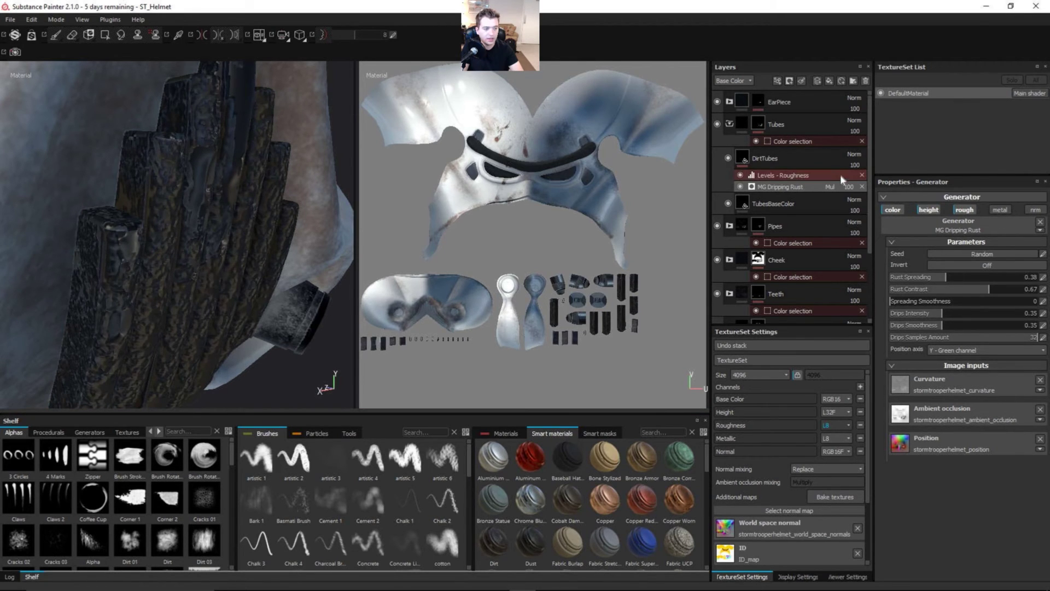
{"action": "mouse_move", "coordinate": [165, 268]}
{"action": "left_mouse_down", "text": "alt"}
{"action": "mouse_move", "coordinate": [178, 267]}
{"action": "mouse_move", "coordinate": [157, 266]}
{"action": "mouse_move", "coordinate": [176, 268]}
{"action": "left_mouse_up", "text": "alt"}
{"action": "left_click", "coordinate": [812, 160]}
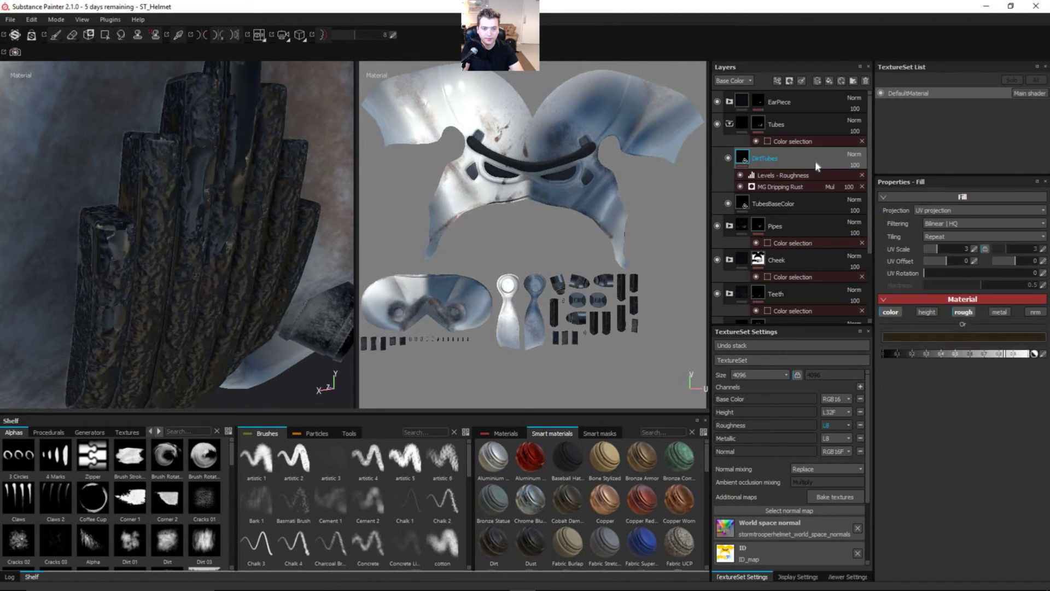
{"action": "left_click", "coordinate": [778, 82]}
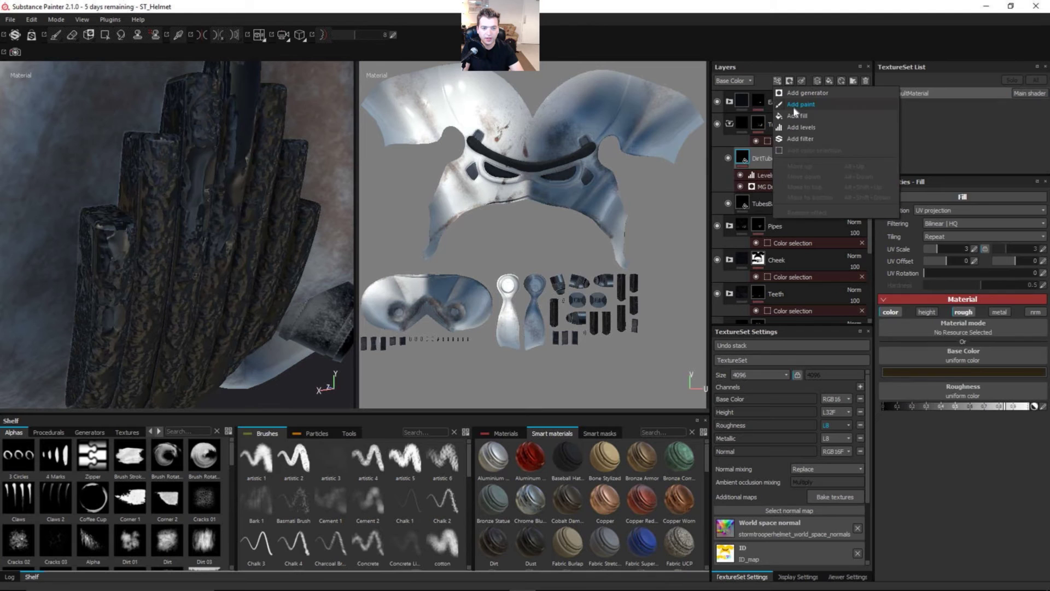
{"action": "left_click", "coordinate": [812, 125]}
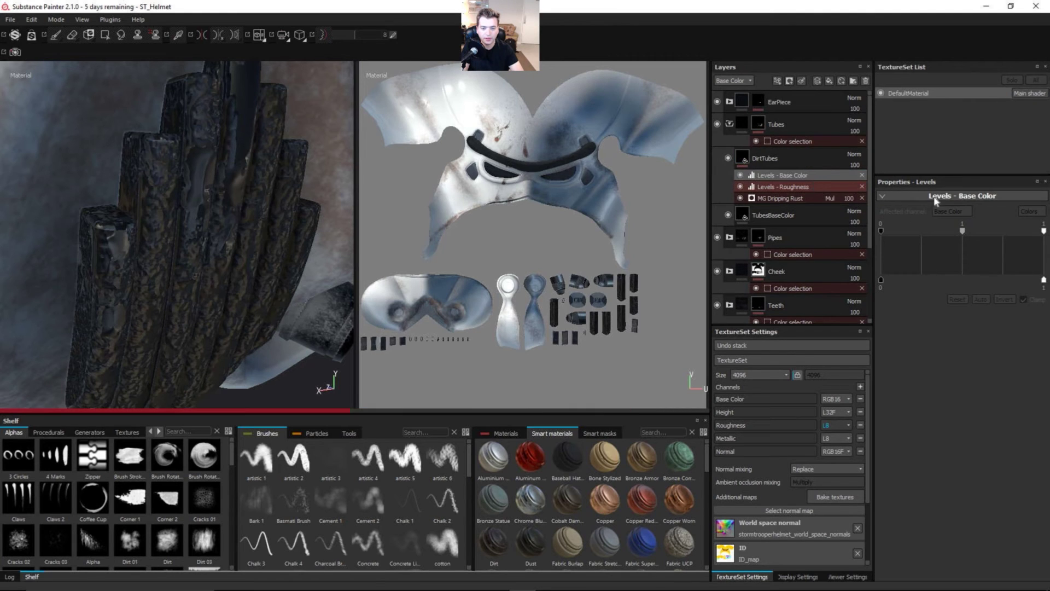
{"action": "left_click", "coordinate": [949, 212]}
{"action": "left_click", "coordinate": [958, 229]}
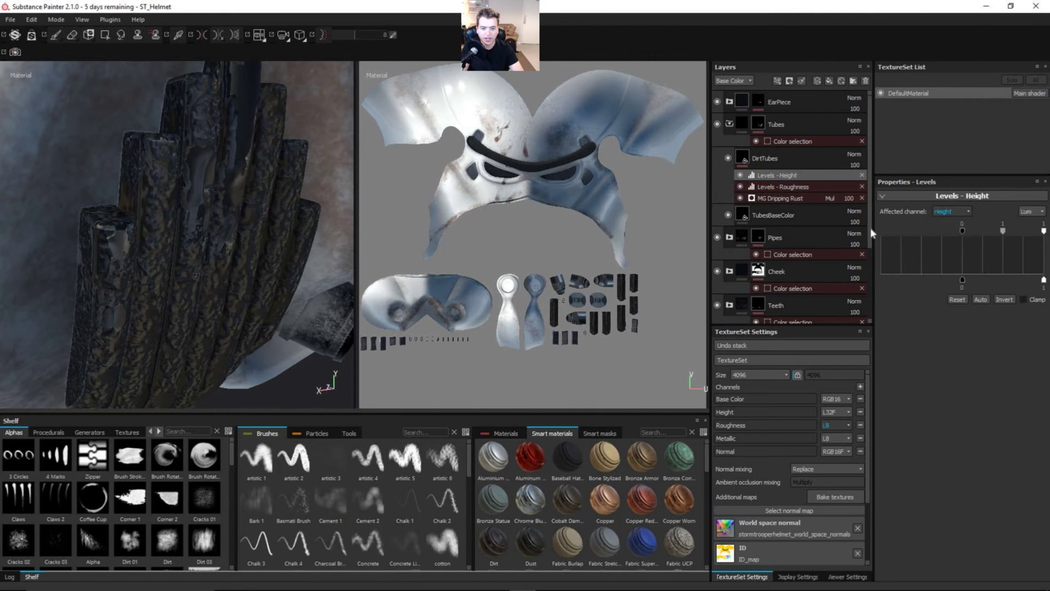
Narrow the output range of the DirtTubes Height levels to around zero to soften the relief, checking the height channel and the material
{"action": "key", "text": "c"}
{"action": "key", "text": "c"}
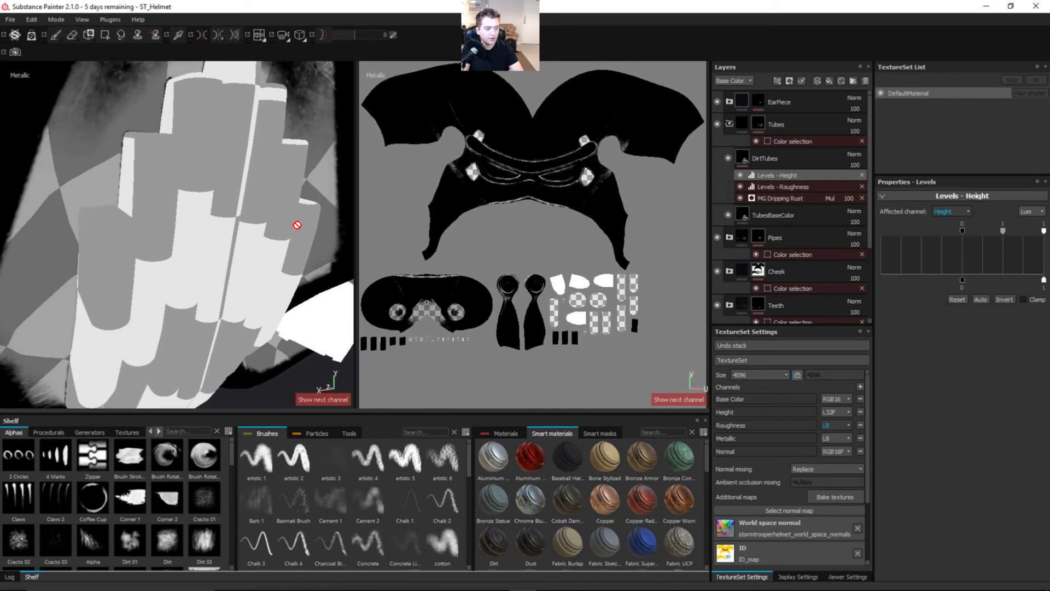
{"action": "key", "text": "c"}
{"action": "key", "text": "c"}
{"action": "key", "text": "c"}
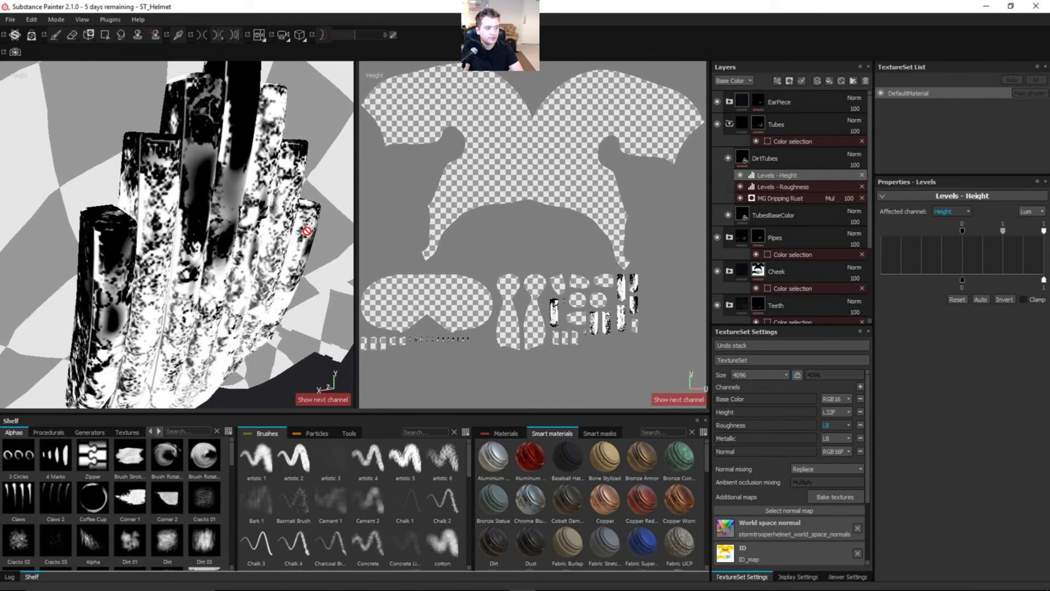
{"action": "left_click_drag", "start_coordinate": [316, 231], "coordinate": [295, 271], "text": "alt"}
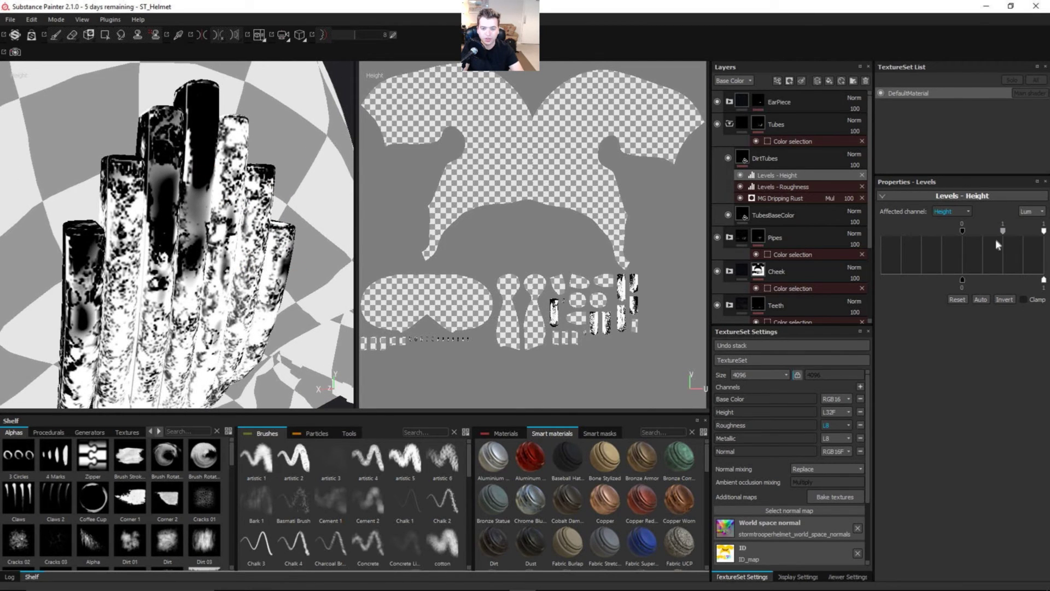
{"action": "left_click_drag", "start_coordinate": [1043, 280], "coordinate": [978, 284]}
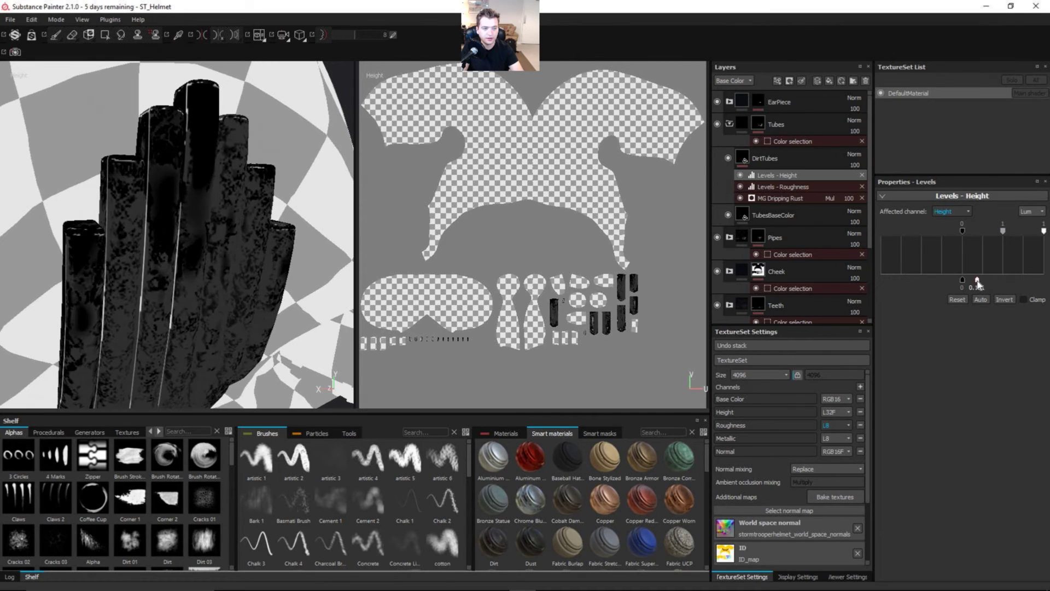
{"action": "key", "text": "m"}
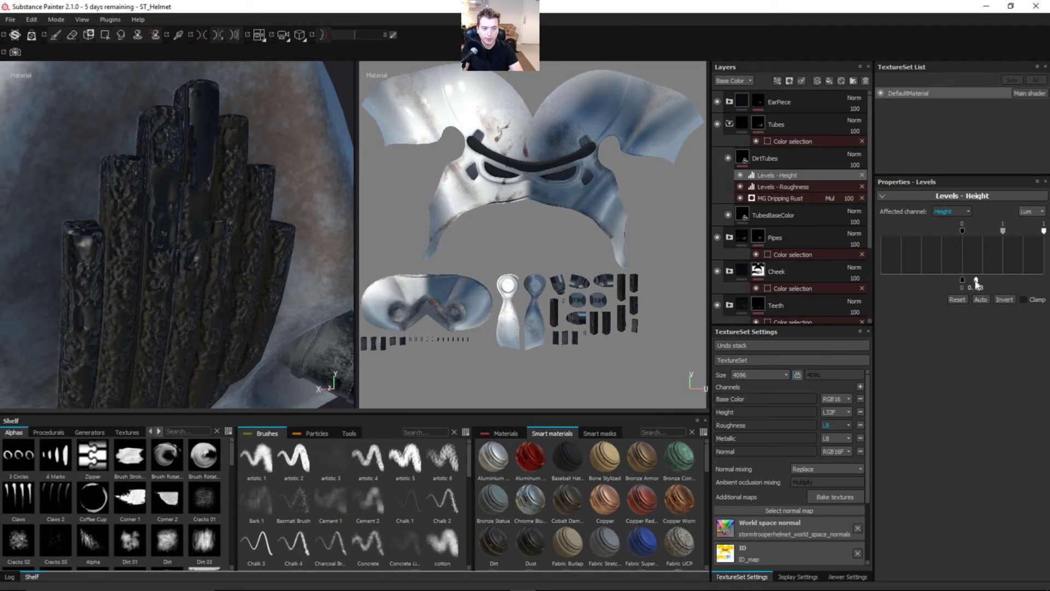
{"action": "left_click_drag", "start_coordinate": [976, 280], "coordinate": [967, 290]}
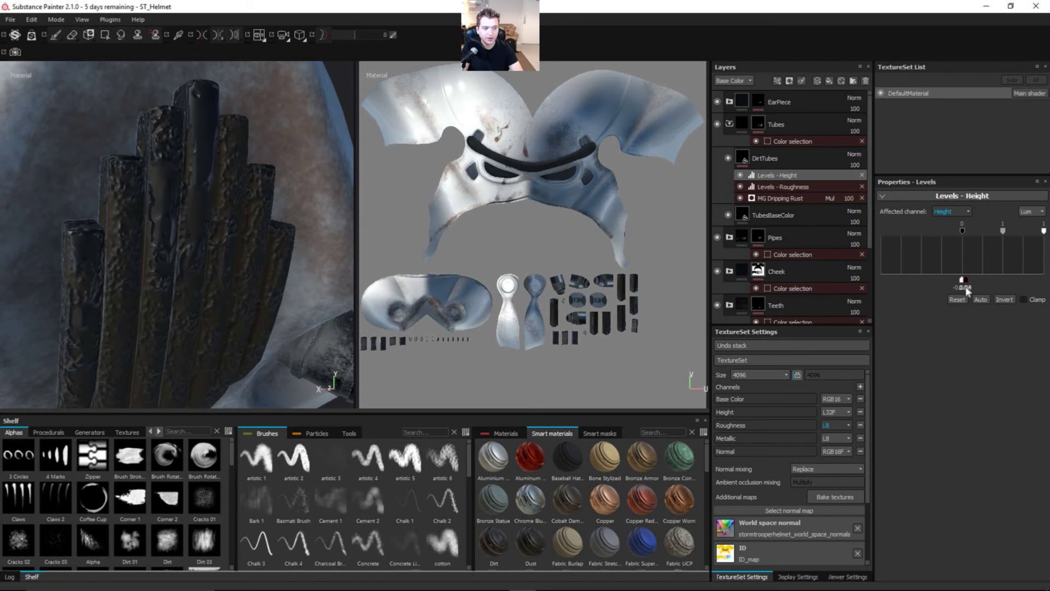
Examine the tubes' height relief and dirt on the helmet from several angles and distances
{"action": "left_click_drag", "start_coordinate": [176, 254], "coordinate": [107, 242], "text": "alt"}
{"action": "right_click_drag", "start_coordinate": [206, 248], "coordinate": [103, 274], "text": "alt"}
{"action": "left_click_drag", "start_coordinate": [298, 262], "coordinate": [249, 265], "text": "alt"}
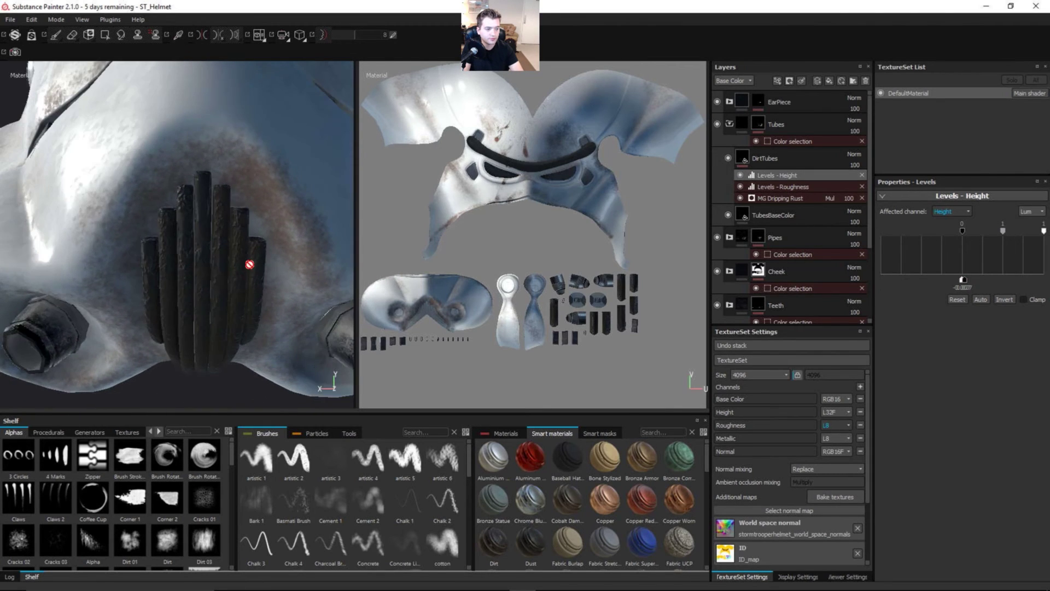
{"action": "right_click_drag", "start_coordinate": [248, 265], "coordinate": [122, 285], "text": "alt"}
{"action": "middle_click_drag", "start_coordinate": [184, 325], "coordinate": [183, 352], "text": "alt"}
{"action": "right_click_drag", "start_coordinate": [183, 323], "coordinate": [59, 293], "text": "alt"}
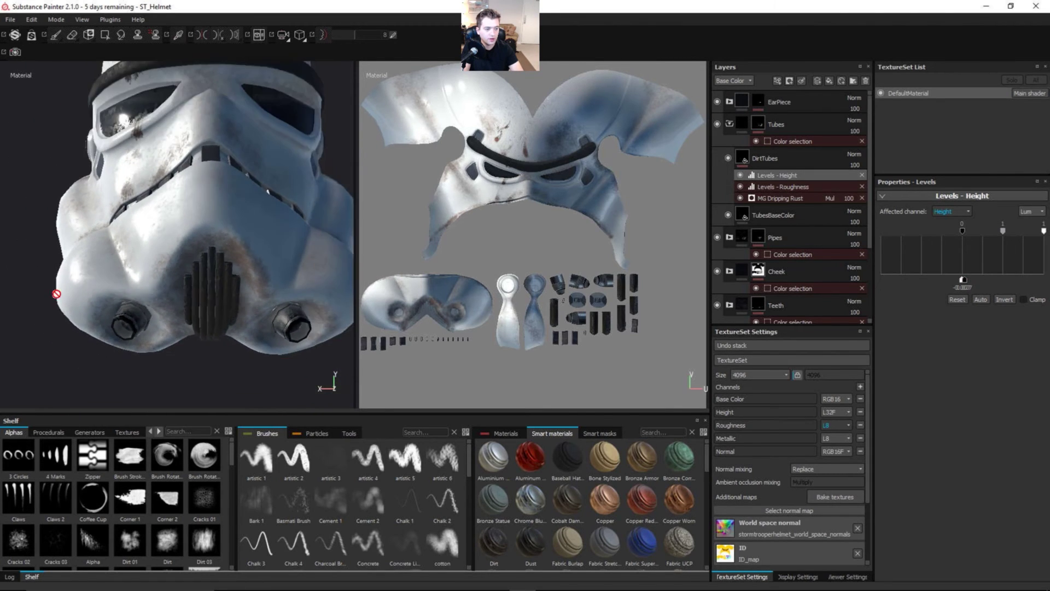
{"action": "right_click_drag", "start_coordinate": [195, 271], "coordinate": [306, 296], "text": "alt"}
{"action": "left_click_drag", "start_coordinate": [274, 286], "coordinate": [255, 290], "text": "alt"}
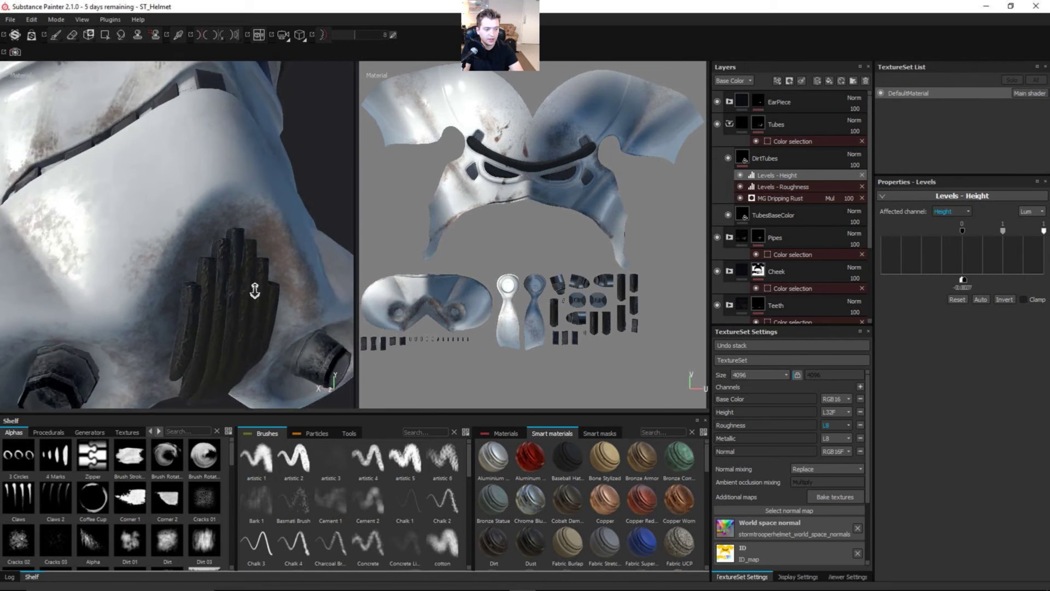
{"action": "right_click_drag", "start_coordinate": [256, 290], "coordinate": [293, 289], "text": "alt"}
{"action": "middle_click_drag", "start_coordinate": [277, 284], "coordinate": [258, 264], "text": "alt"}
{"action": "right_click_drag", "start_coordinate": [258, 265], "coordinate": [288, 258], "text": "alt"}
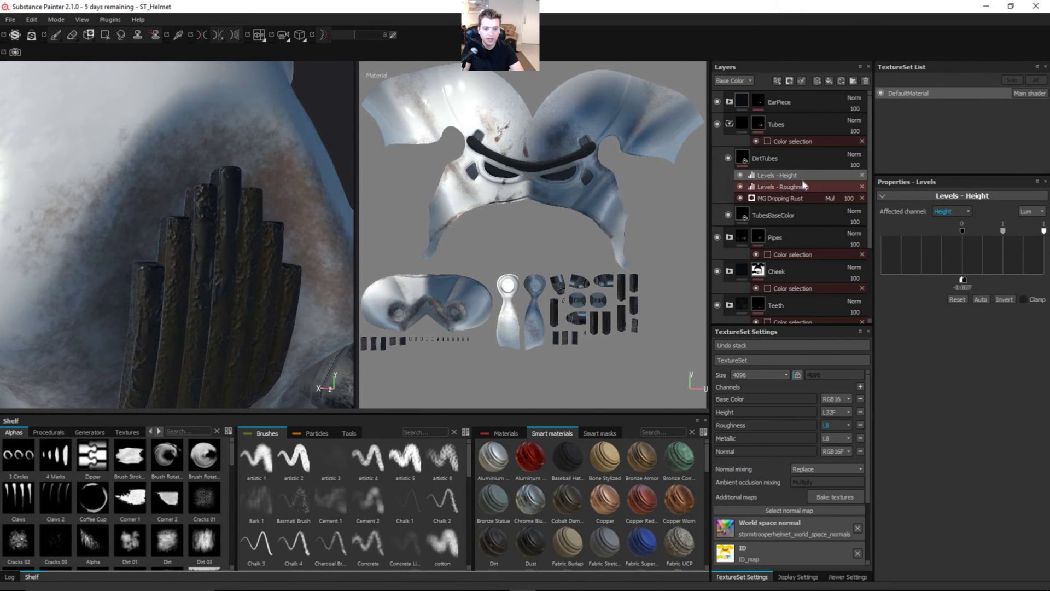
Set the base color of the DirtTubes fill layer to a dark rusty brown, RGB 0.039, 0.016, 0.006
{"action": "left_click", "coordinate": [794, 161]}
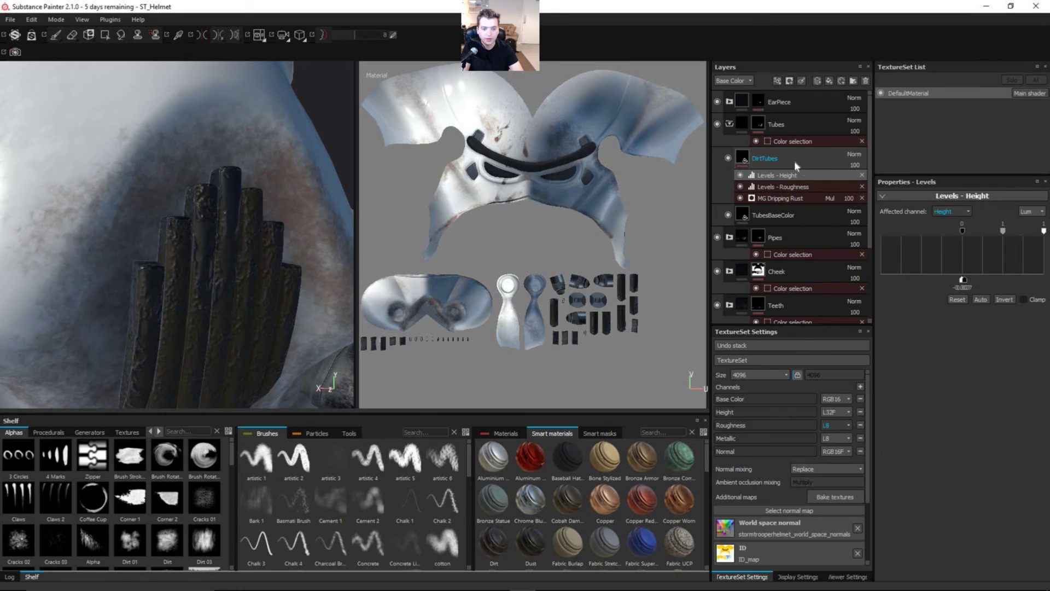
{"action": "left_click", "coordinate": [914, 371]}
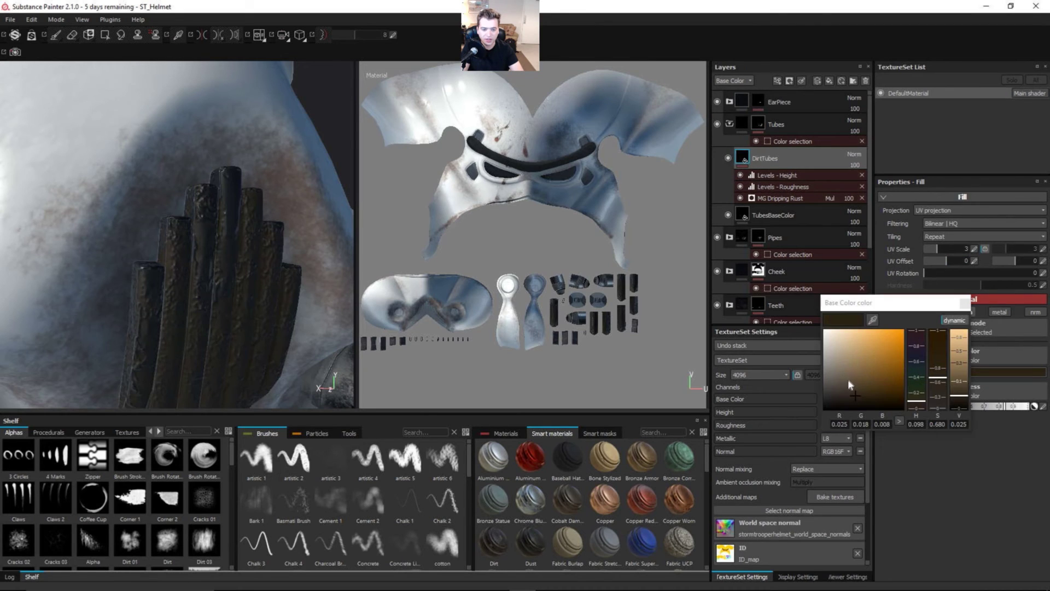
{"action": "left_click_drag", "start_coordinate": [845, 383], "coordinate": [842, 392]}
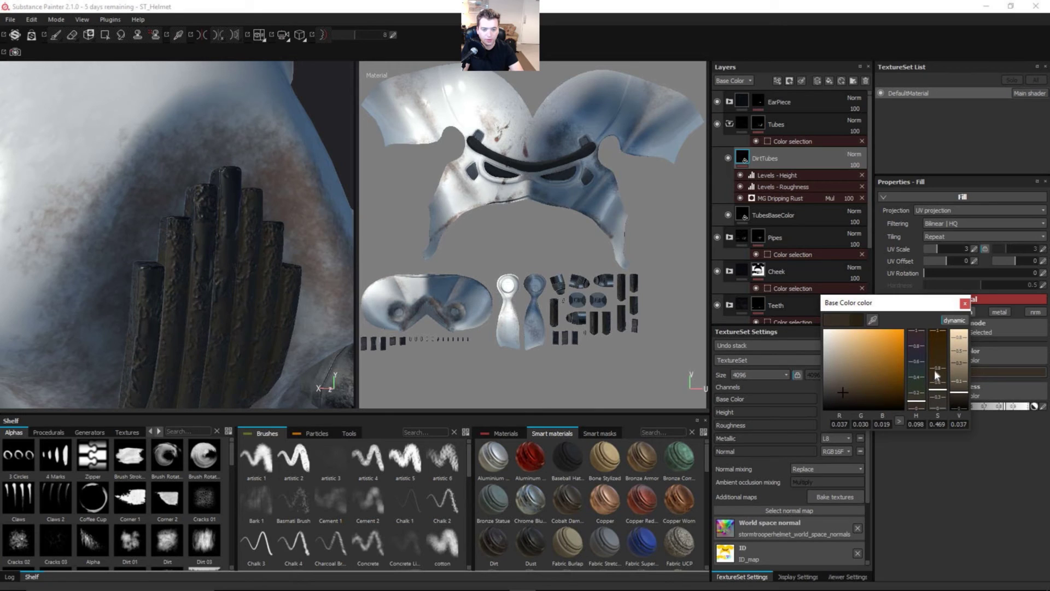
{"action": "mouse_move", "coordinate": [916, 397]}
{"action": "left_mouse_down"}
{"action": "mouse_move", "coordinate": [916, 382]}
{"action": "mouse_move", "coordinate": [916, 405]}
{"action": "left_mouse_up"}
{"action": "left_click_drag", "start_coordinate": [854, 393], "coordinate": [917, 406]}
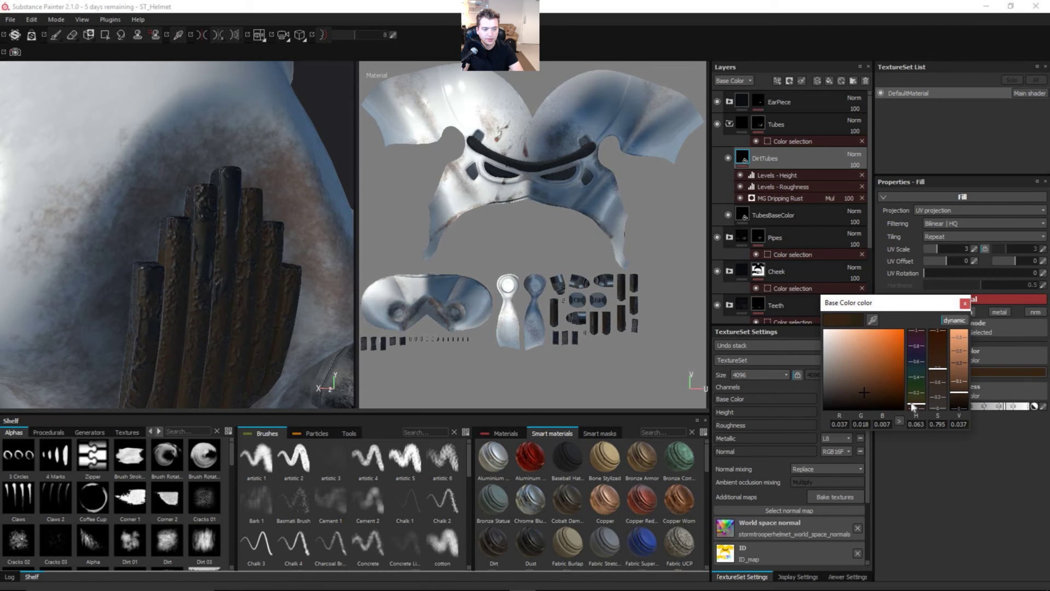
{"action": "left_click_drag", "start_coordinate": [859, 390], "coordinate": [865, 390]}
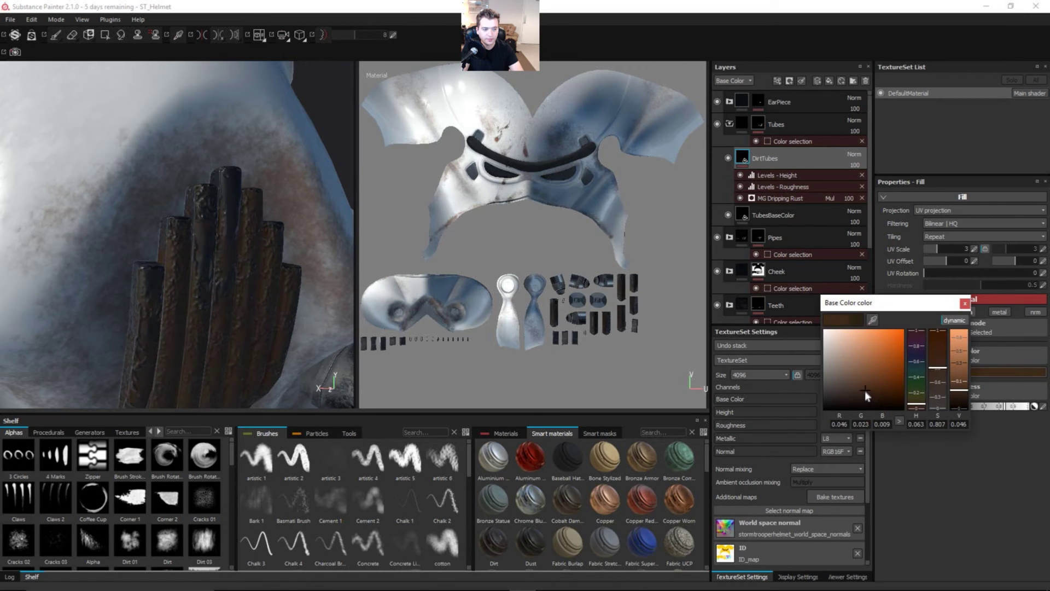
{"action": "left_click", "coordinate": [917, 407]}
{"action": "left_click", "coordinate": [868, 387]}
{"action": "left_click", "coordinate": [867, 391]}
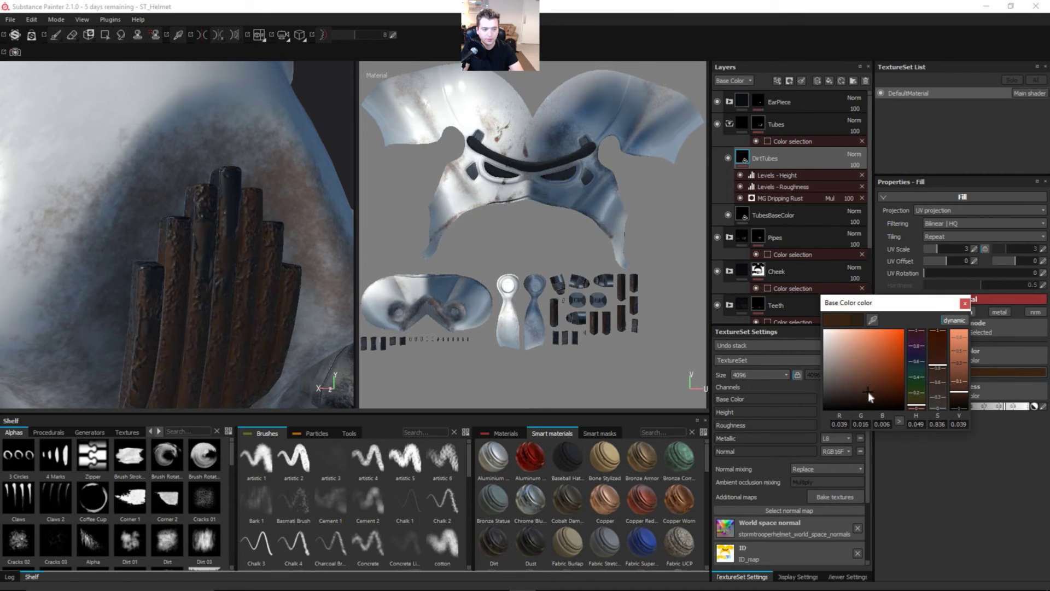
{"action": "left_click", "coordinate": [964, 303]}
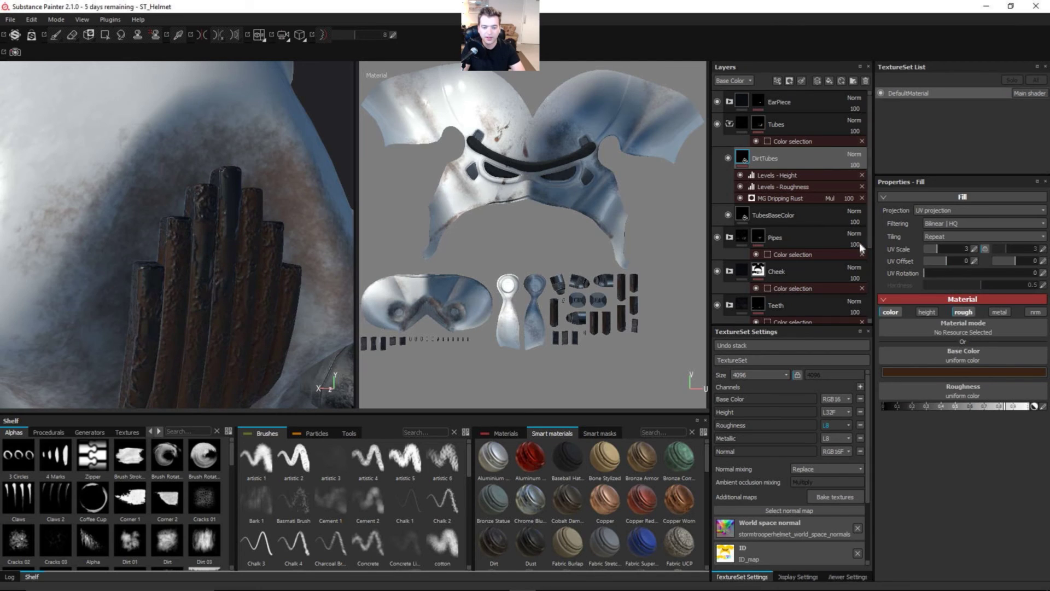
Enable the roughness channel of the TubesBaseColor layer and set the DirtTubes Roughness levels' output range to 0.225–0.906
{"action": "left_click", "coordinate": [812, 216]}
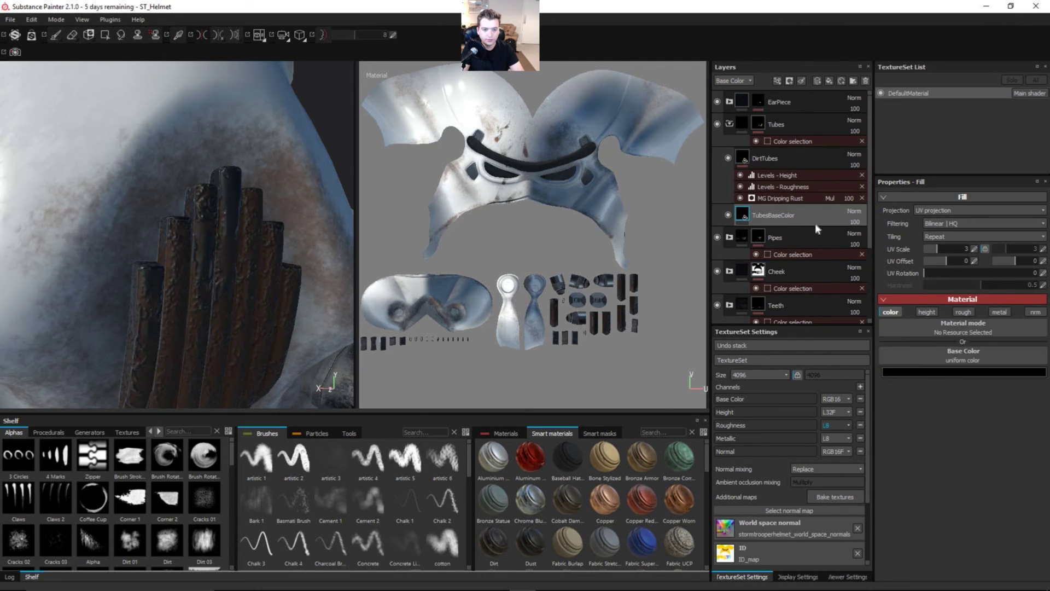
{"action": "left_click", "coordinate": [964, 313]}
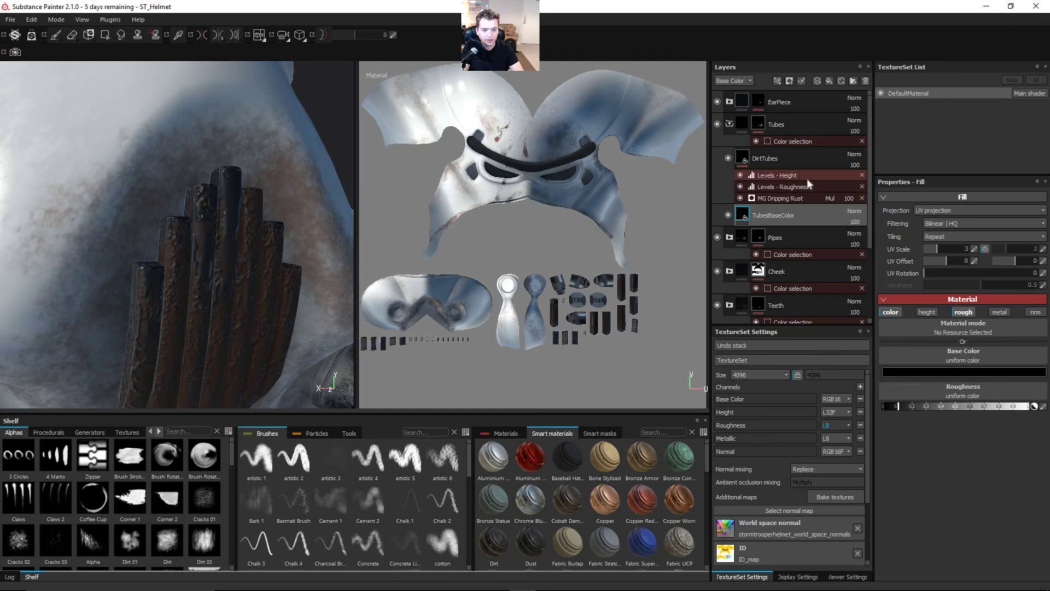
{"action": "left_click", "coordinate": [793, 186]}
{"action": "left_click_drag", "start_coordinate": [1005, 284], "coordinate": [1020, 283]}
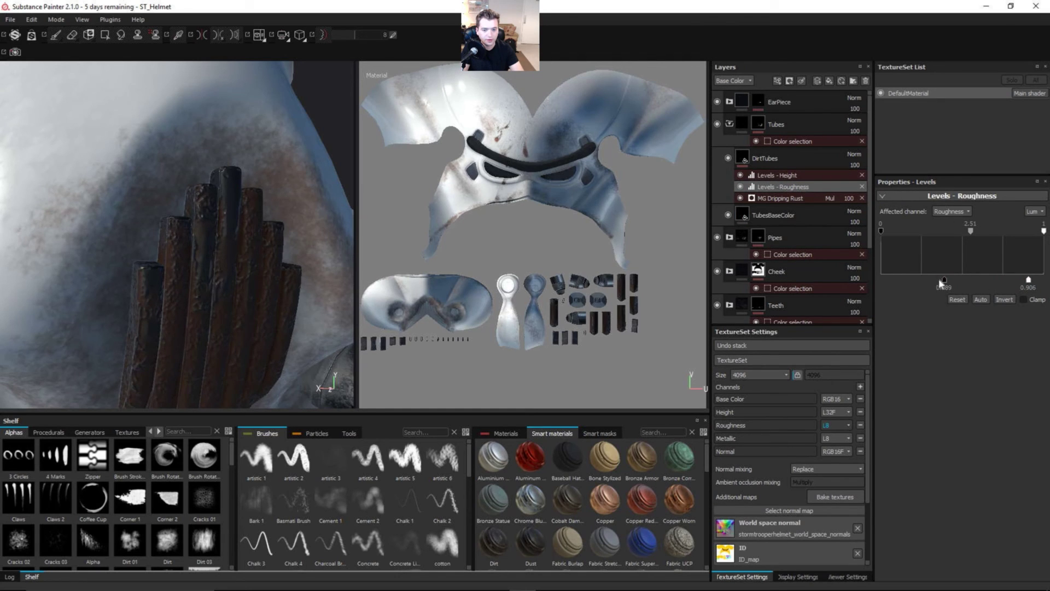
{"action": "left_click_drag", "start_coordinate": [945, 279], "coordinate": [926, 281]}
Examine the tubes' roughness and height channels up close and the finished material across the whole helmet
{"action": "left_click_drag", "start_coordinate": [332, 287], "coordinate": [293, 280], "text": "alt"}
{"action": "key", "text": "c"}
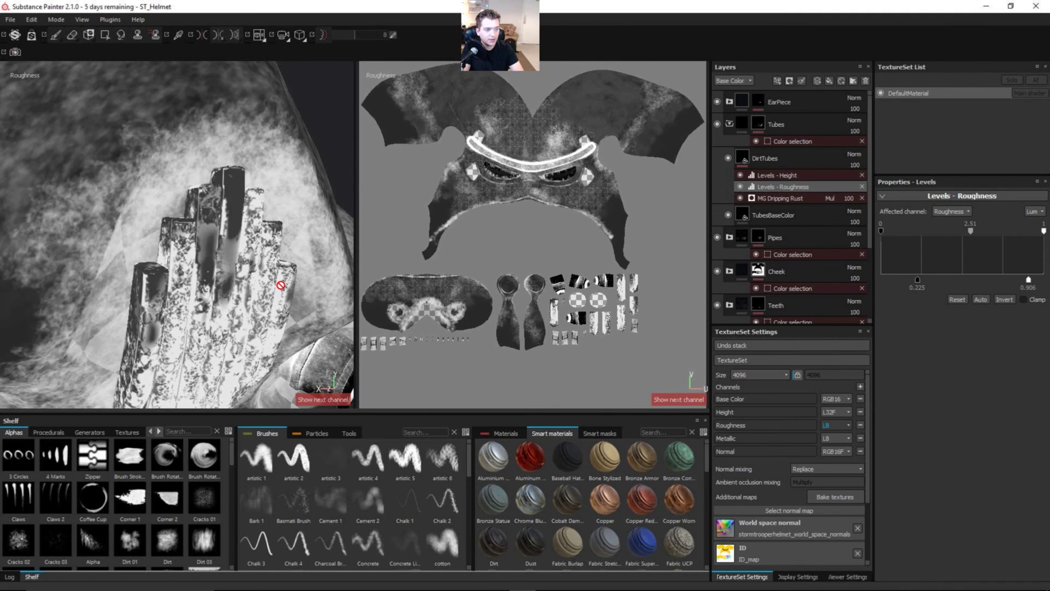
{"action": "left_click_drag", "start_coordinate": [236, 302], "coordinate": [254, 248], "text": "alt"}
{"action": "left_click_drag", "start_coordinate": [236, 285], "coordinate": [214, 264], "text": "alt"}
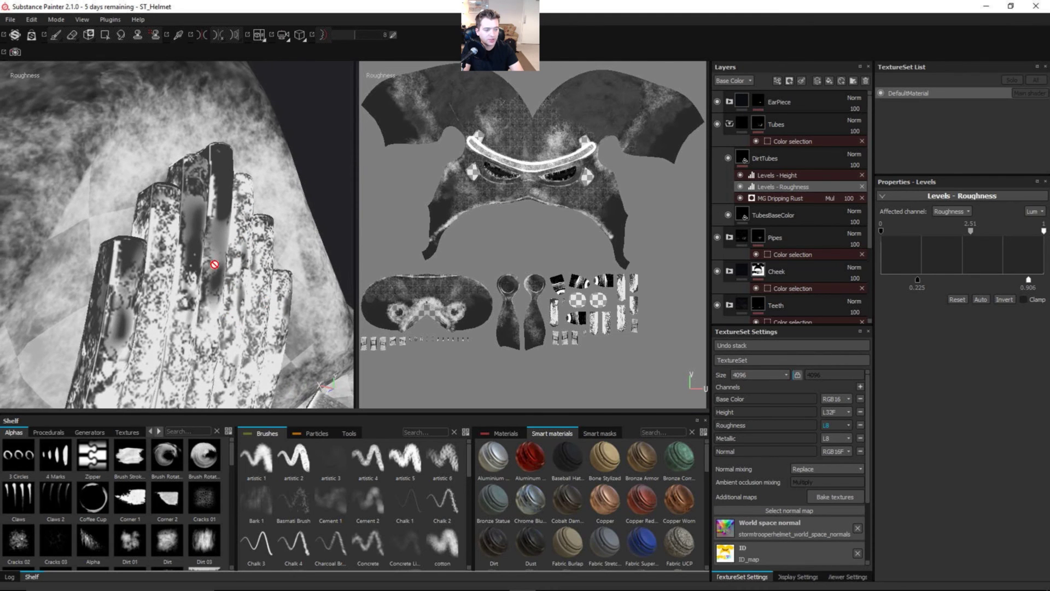
{"action": "key", "text": "c"}
{"action": "key", "text": "c"}
{"action": "key", "text": "c"}
{"action": "key", "text": "c"}
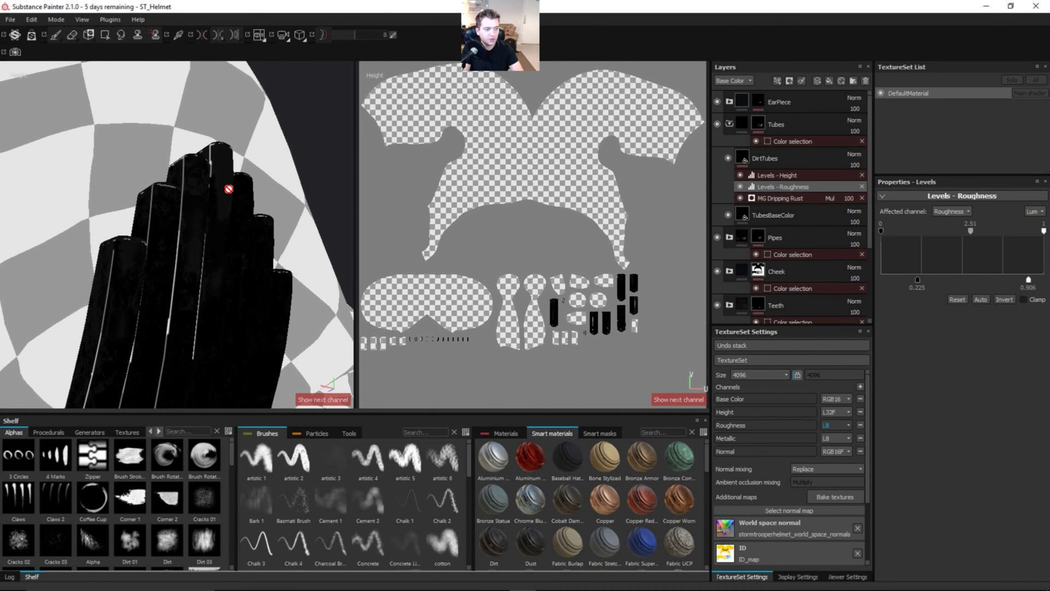
{"action": "key", "text": "m"}
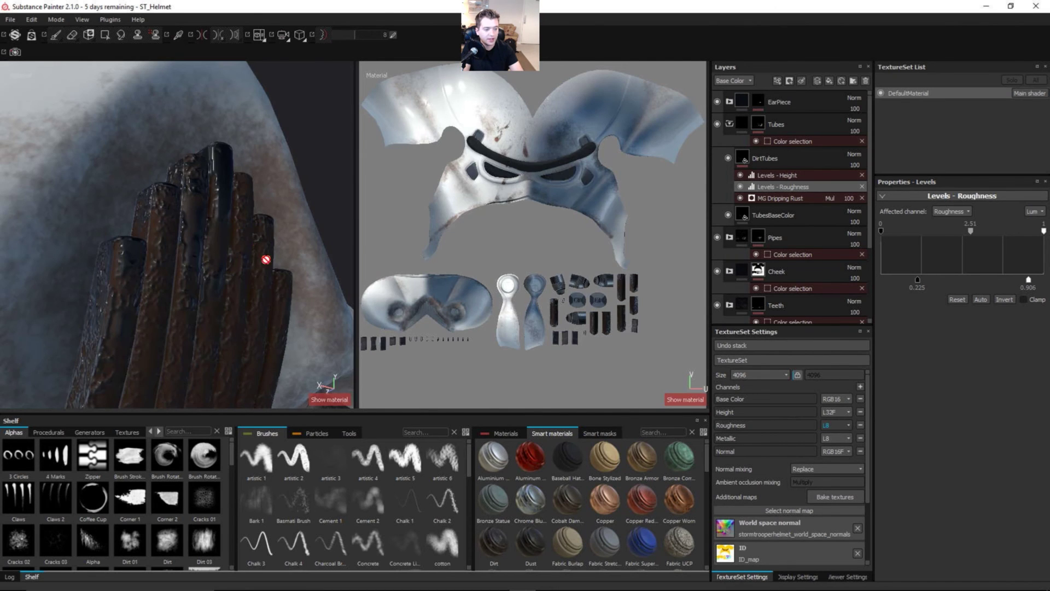
{"action": "mouse_move", "coordinate": [222, 235]}
{"action": "left_mouse_down", "text": "alt"}
{"action": "mouse_move", "coordinate": [183, 257]}
{"action": "mouse_move", "coordinate": [244, 258]}
{"action": "mouse_move", "coordinate": [237, 250]}
{"action": "left_mouse_up", "text": "alt"}
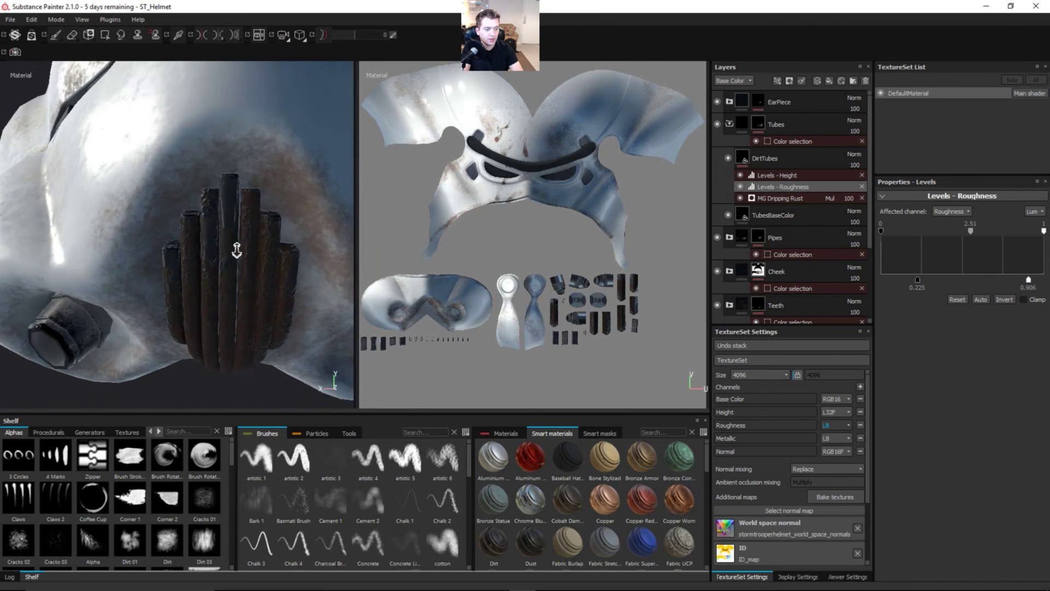
{"action": "scroll", "coordinate": [236, 250], "scroll_direction": "down", "scroll_amount": 5}
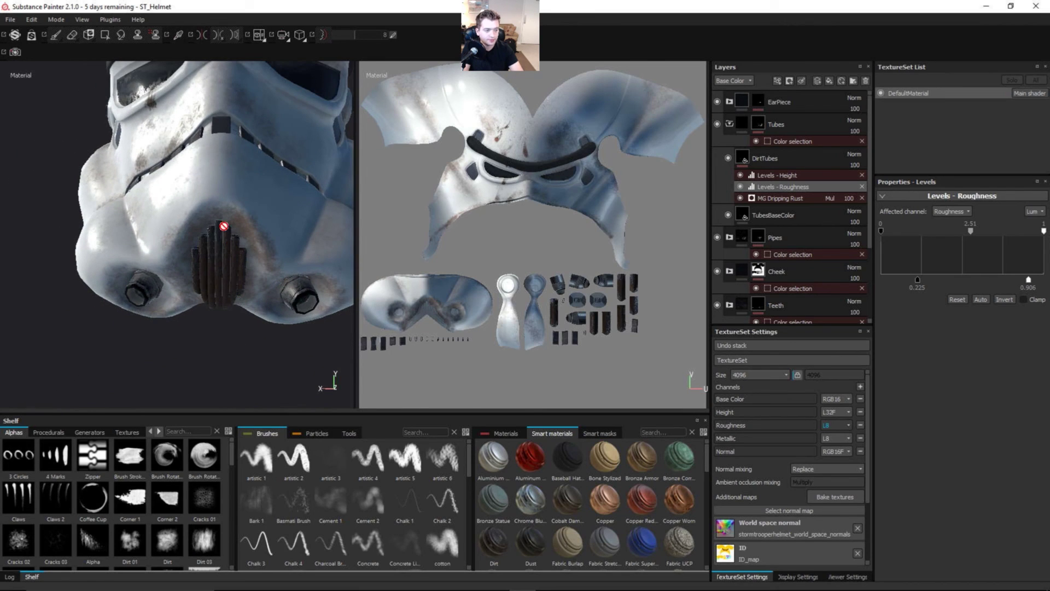
{"action": "left_click_drag", "start_coordinate": [250, 213], "coordinate": [337, 131], "text": "alt"}
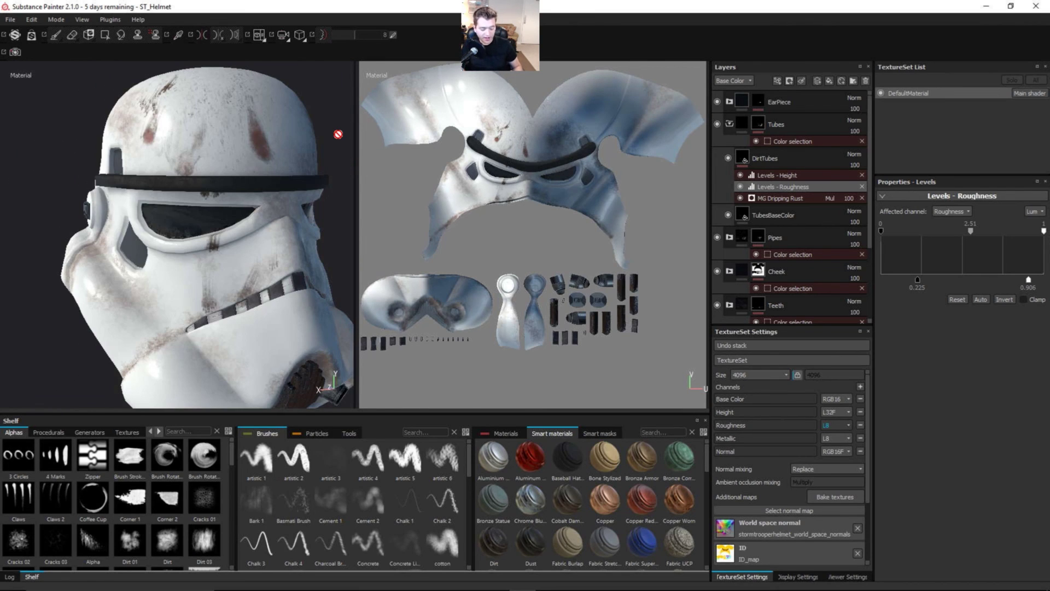